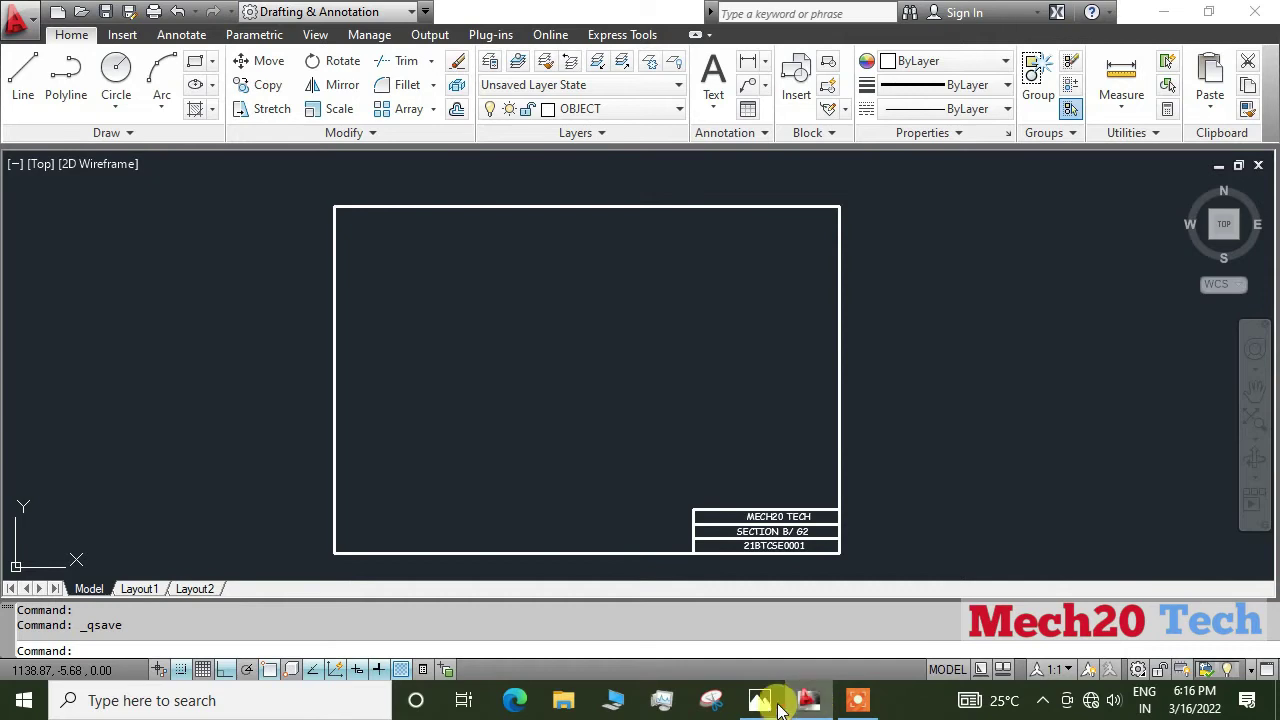
- Review the ff.jpg lever sketch in Photos, then return to the AutoCAD sheet's layer list
click(778, 703)
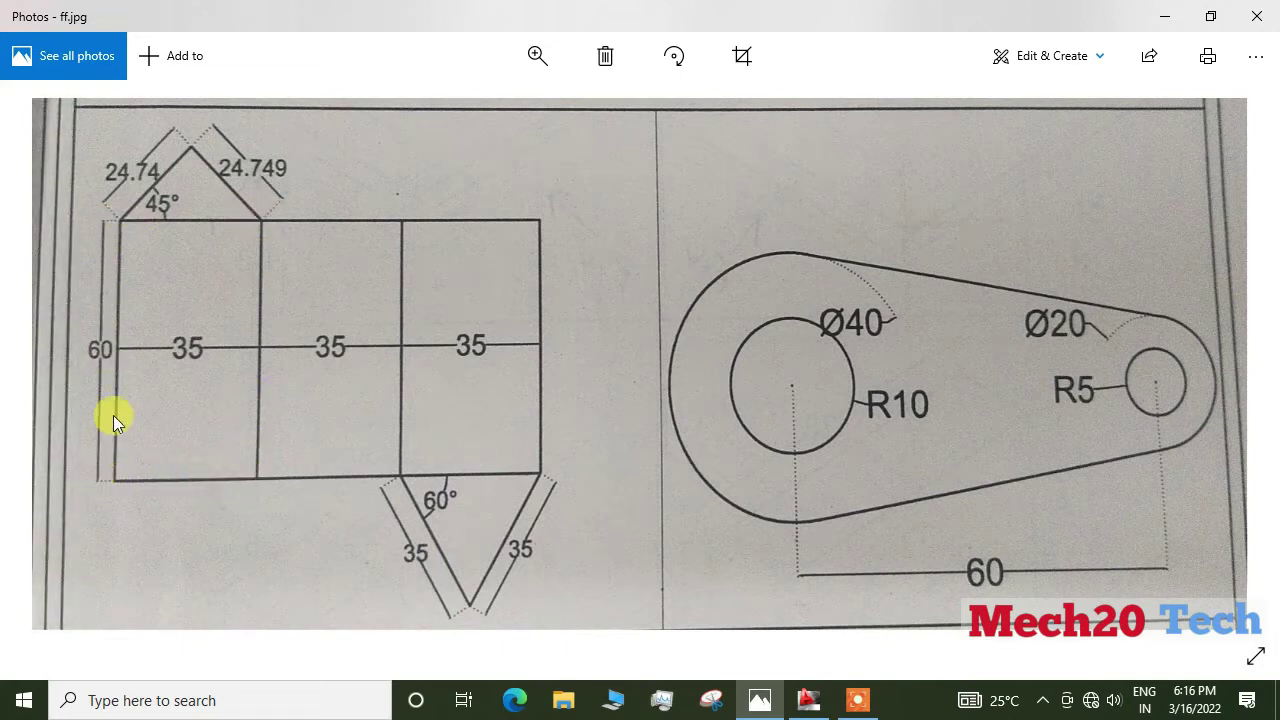
click(808, 700)
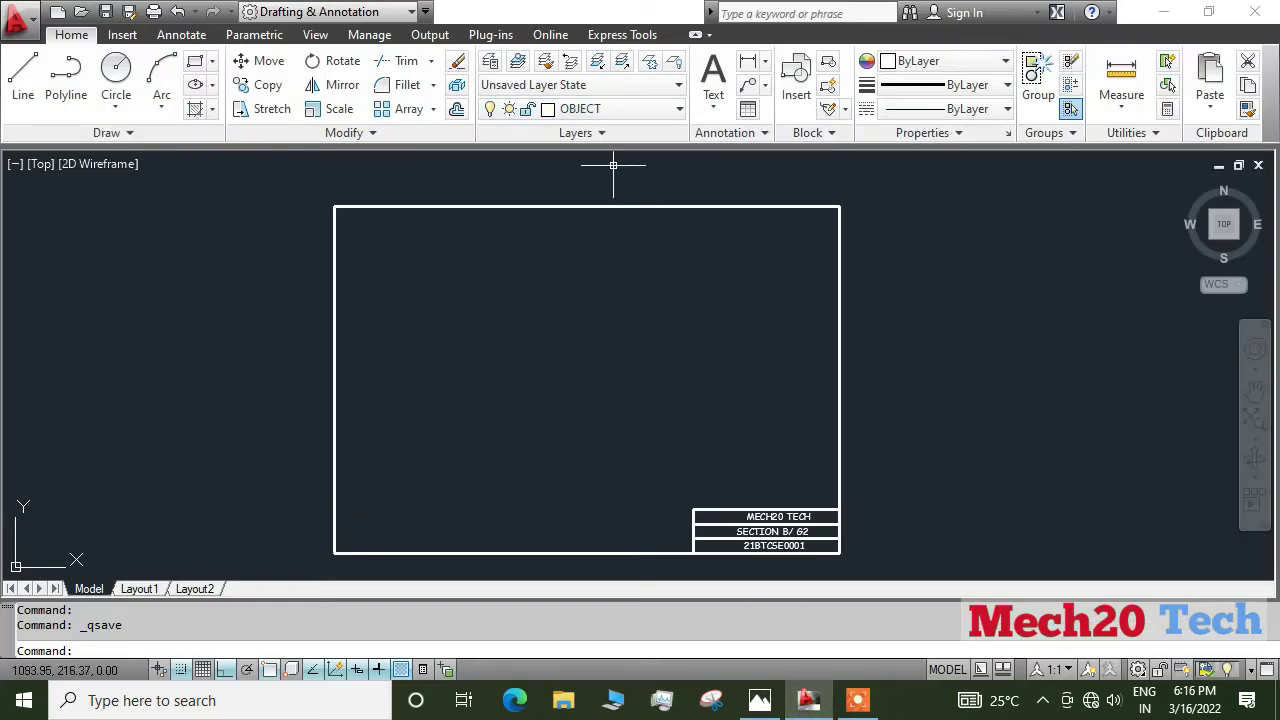
click(634, 114)
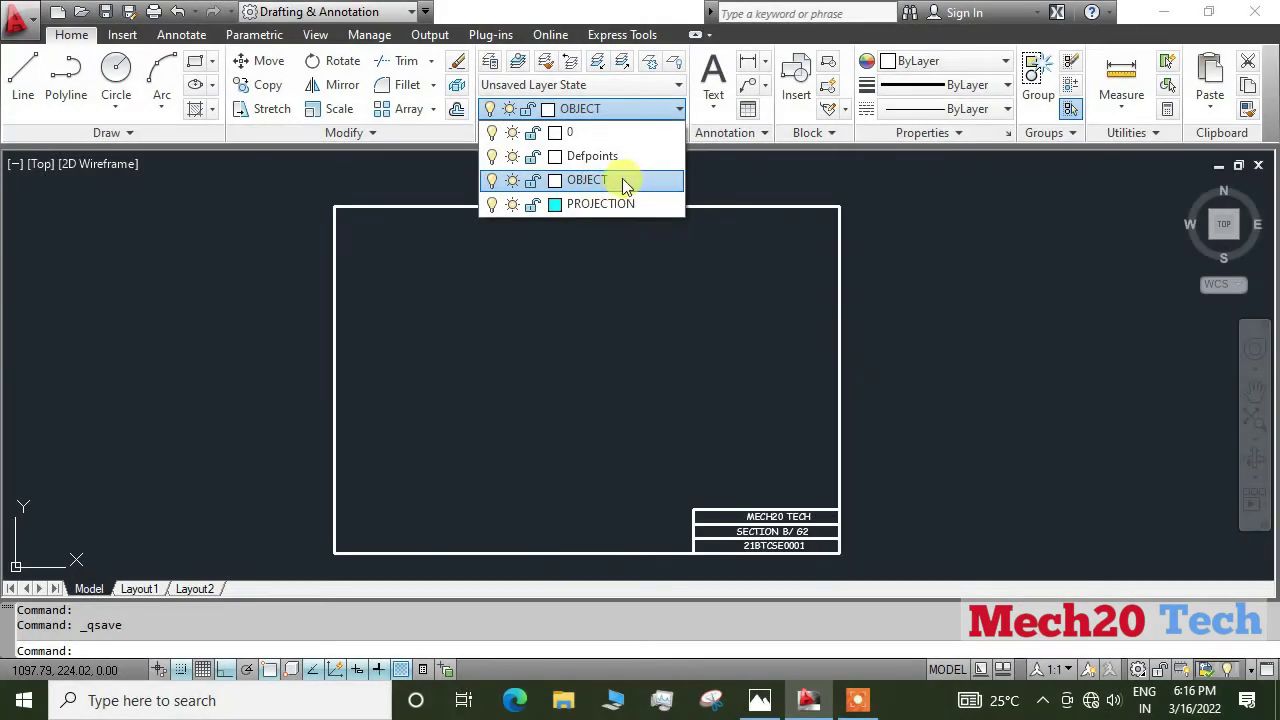
- On the OBJECT layer, draw a 35 × 60 rectangle inside the sheet, then recheck ff.jpg
click(610, 179)
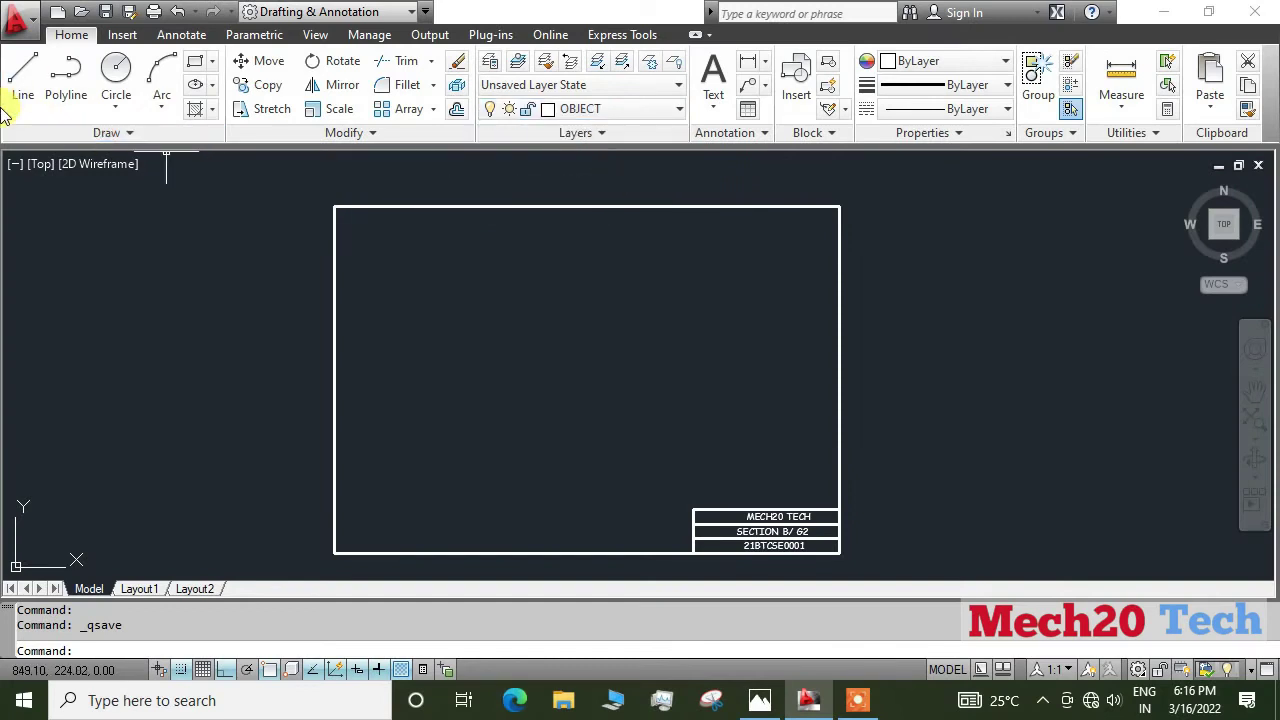
click(195, 61)
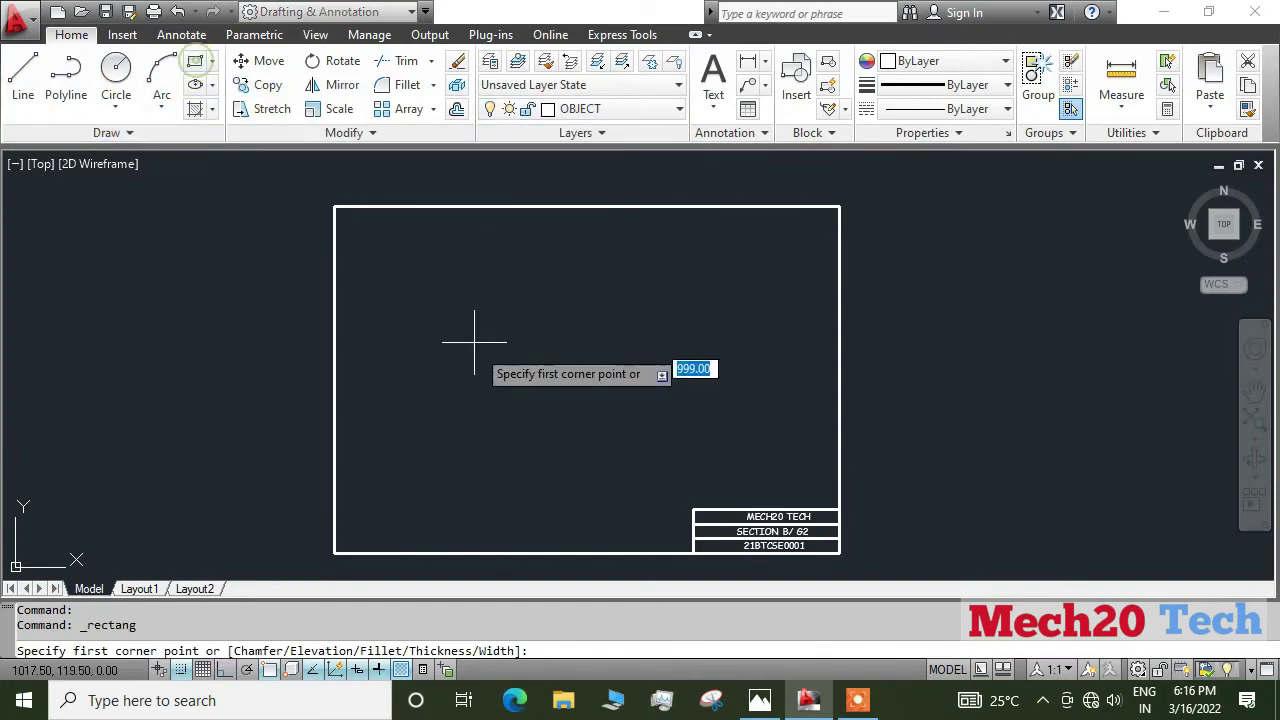
click(411, 445)
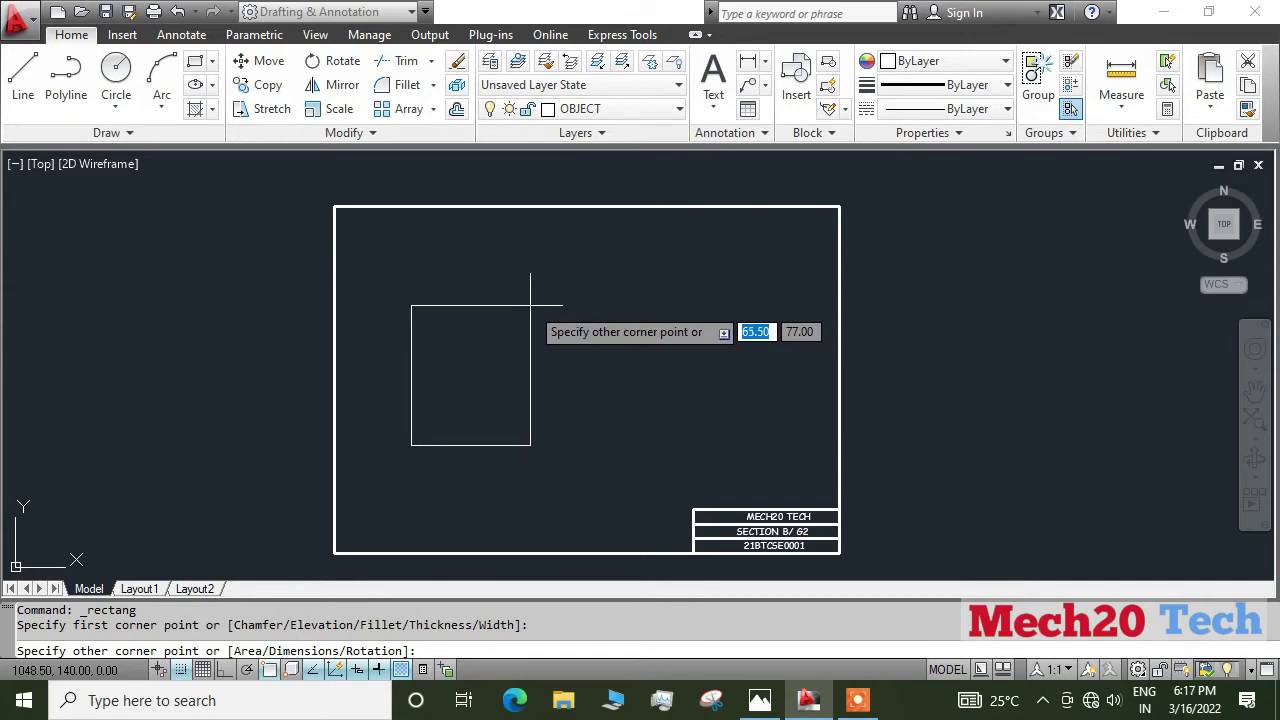
click(530, 306)
text(35)
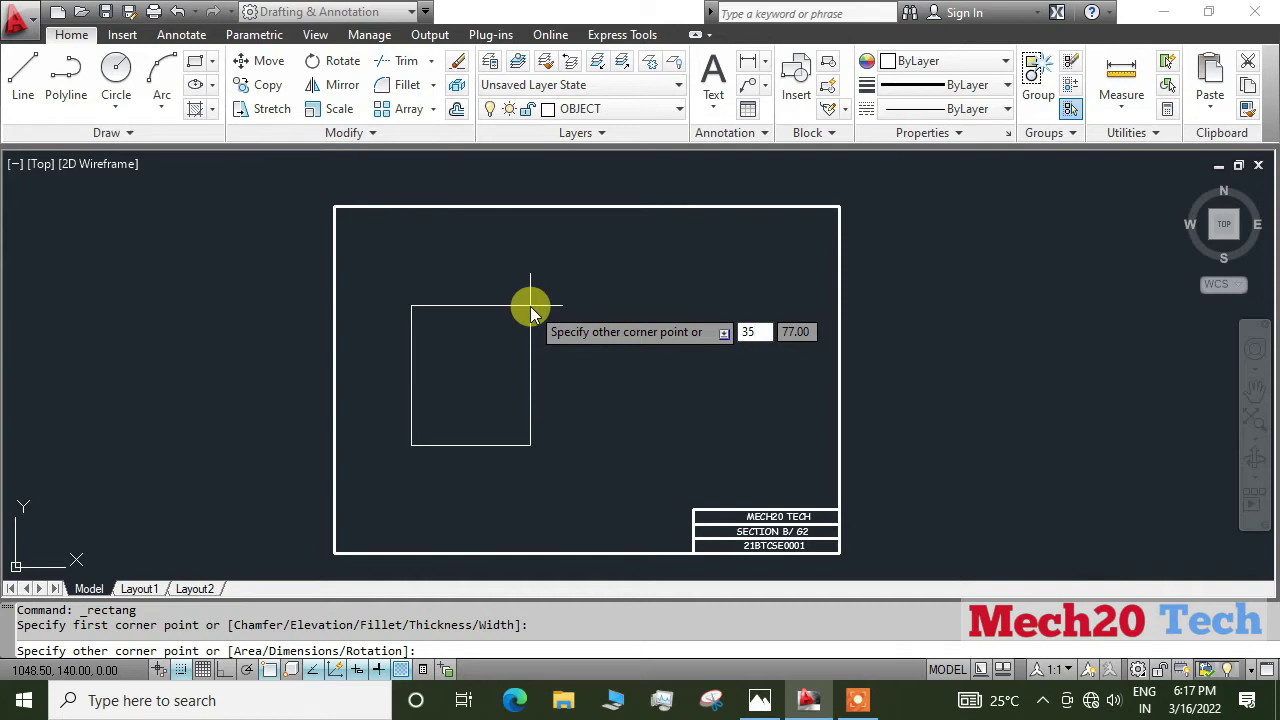
key(Tab)
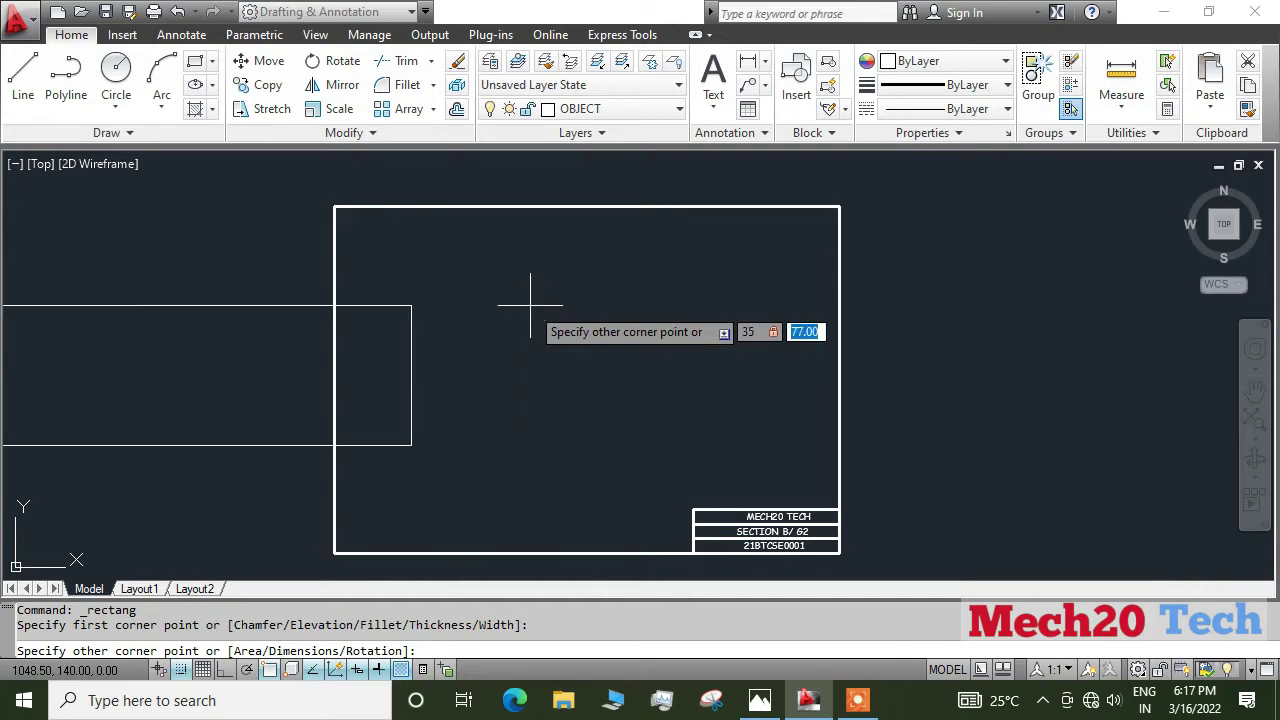
text(60)
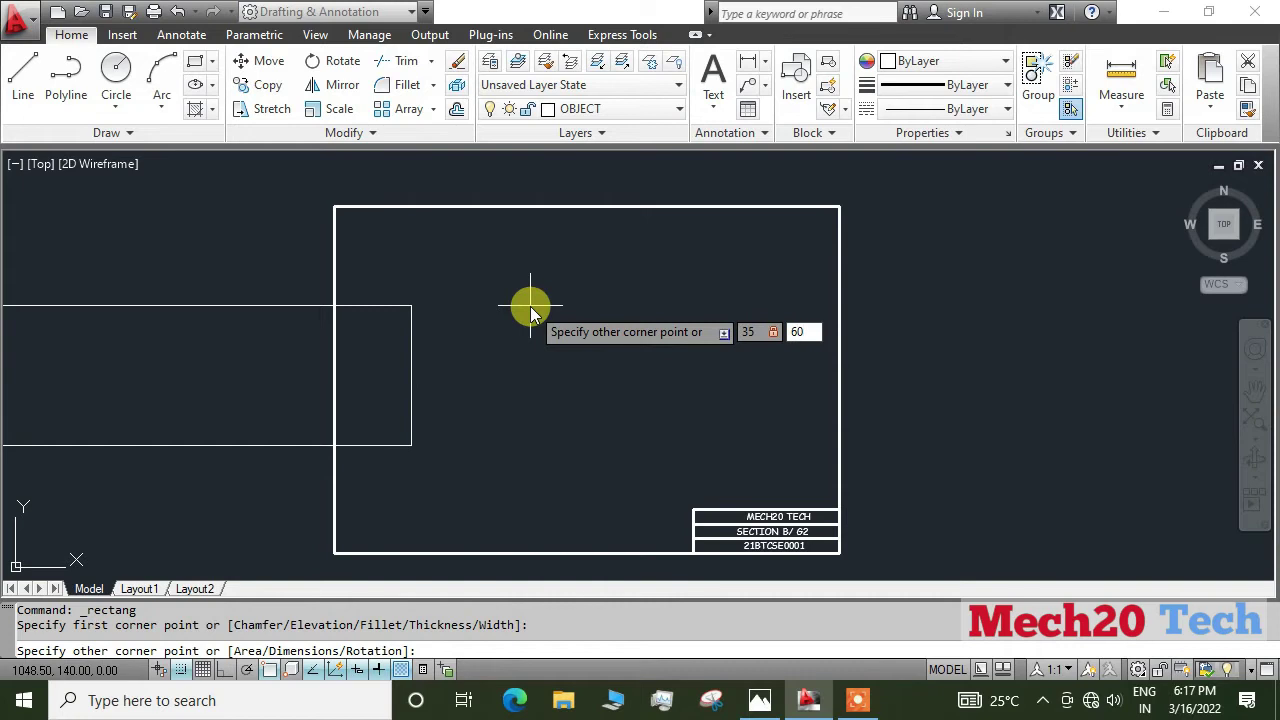
key(Return)
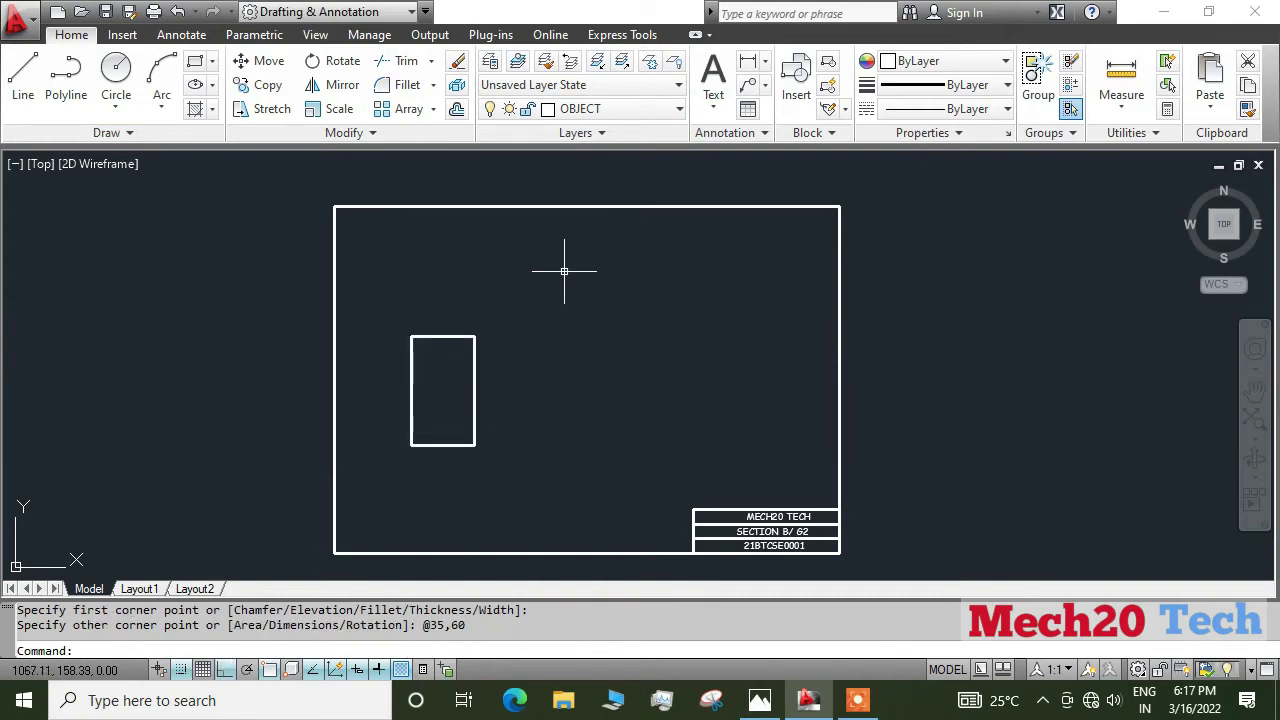
click(757, 700)
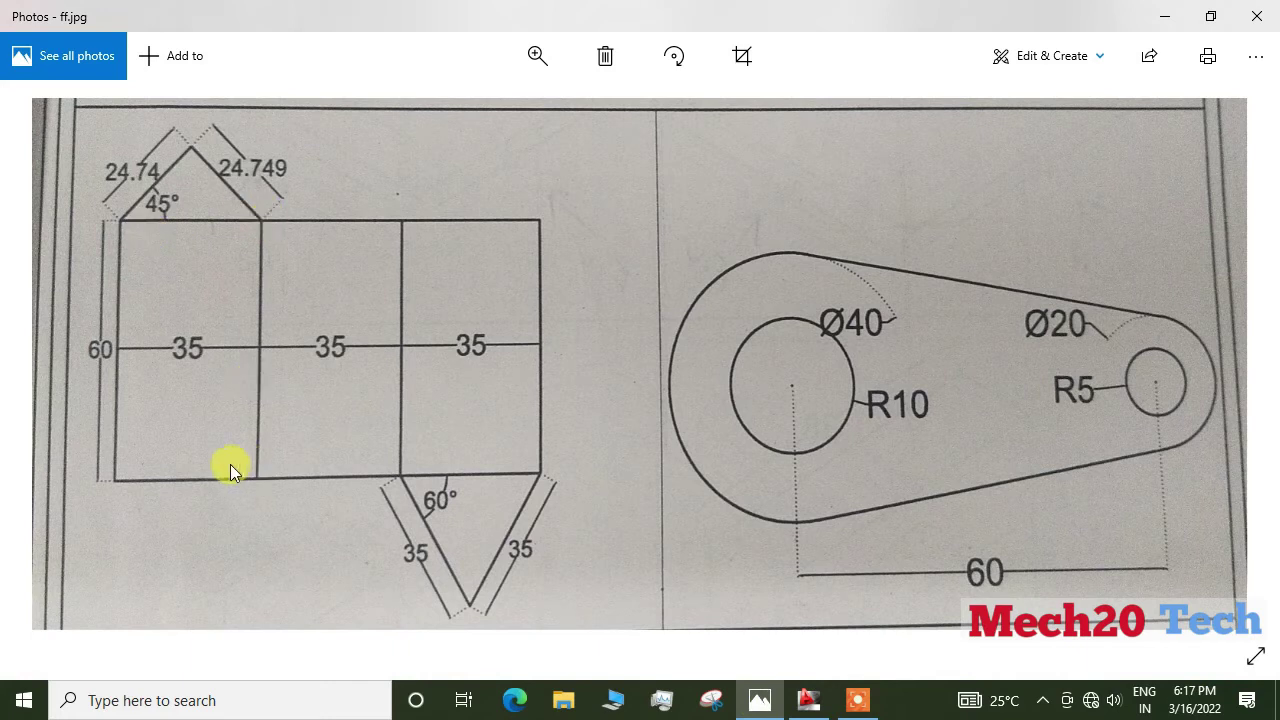
- Copy the rectangle from its lower-left corner to positions 35 and 70 to the right
key(alt+Tab)
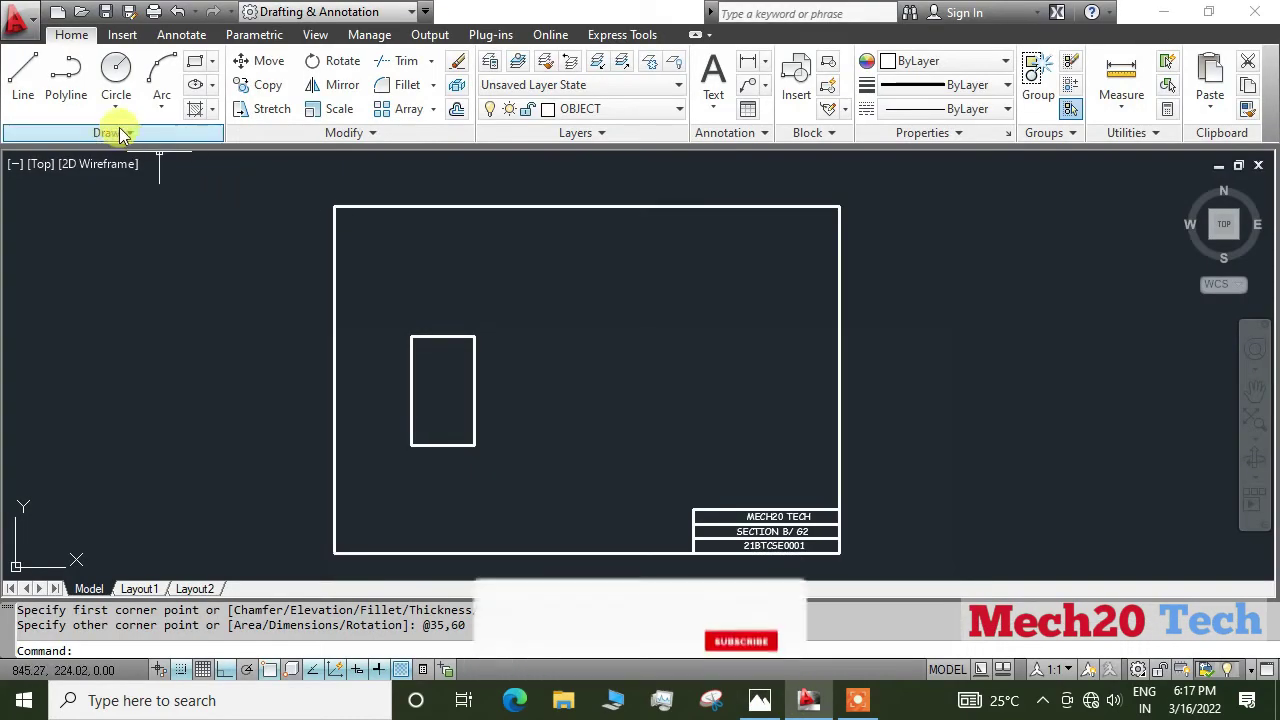
click(401, 306)
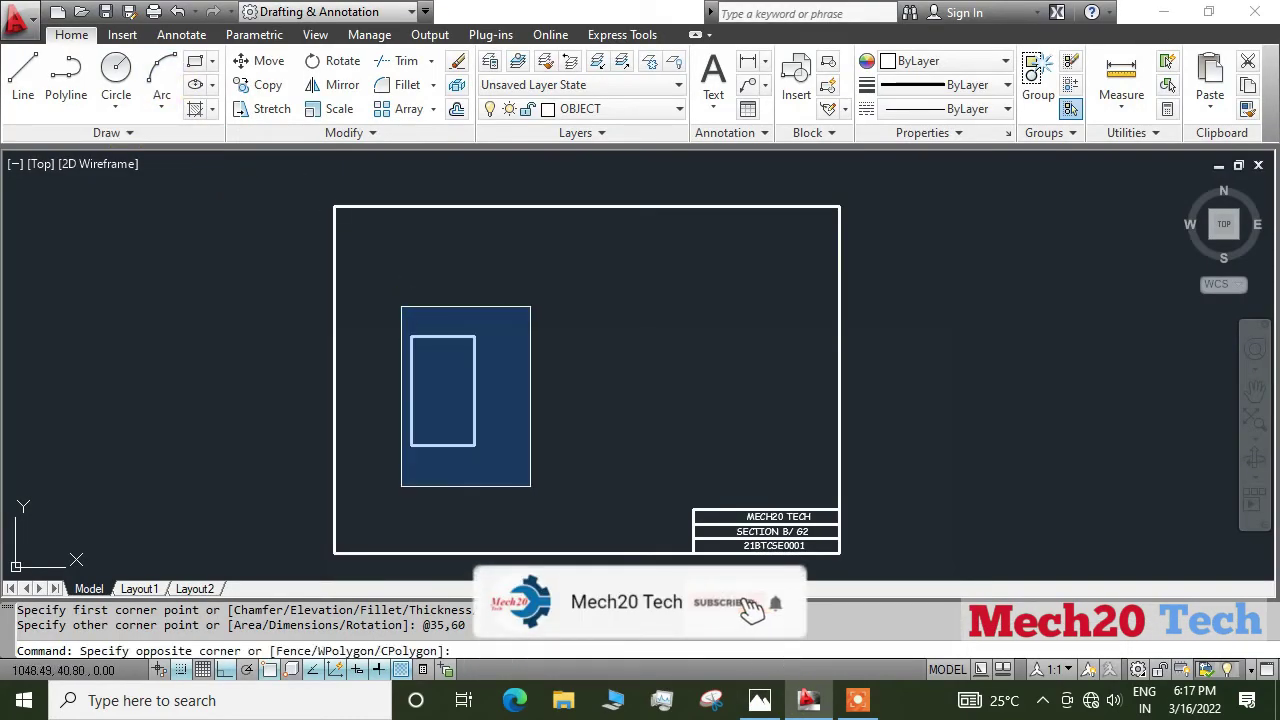
click(531, 487)
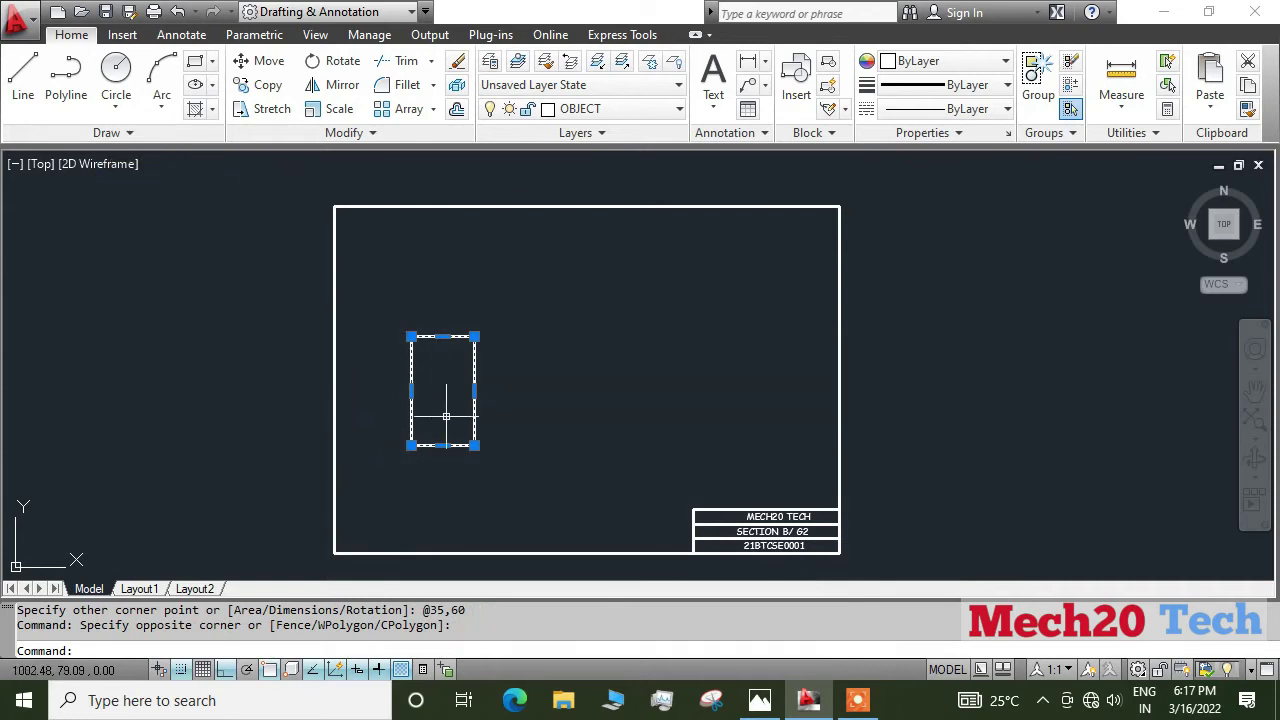
click(257, 88)
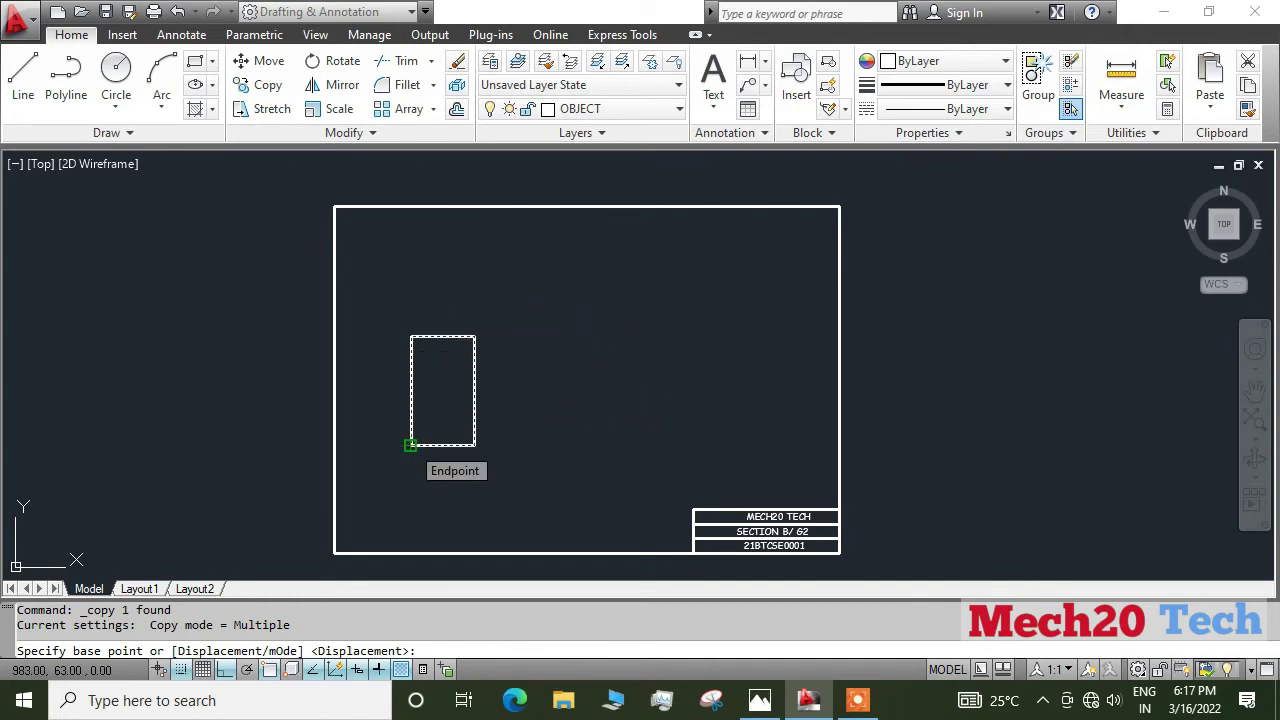
click(410, 445)
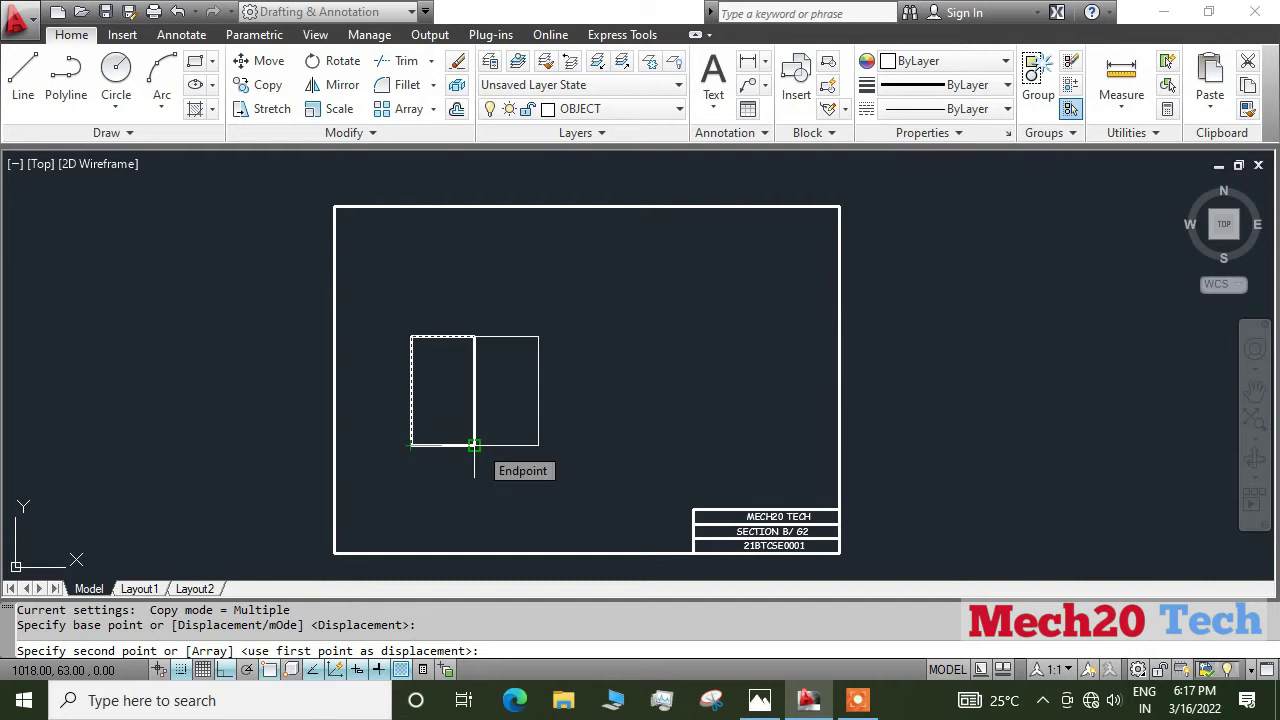
click(474, 445)
click(538, 445)
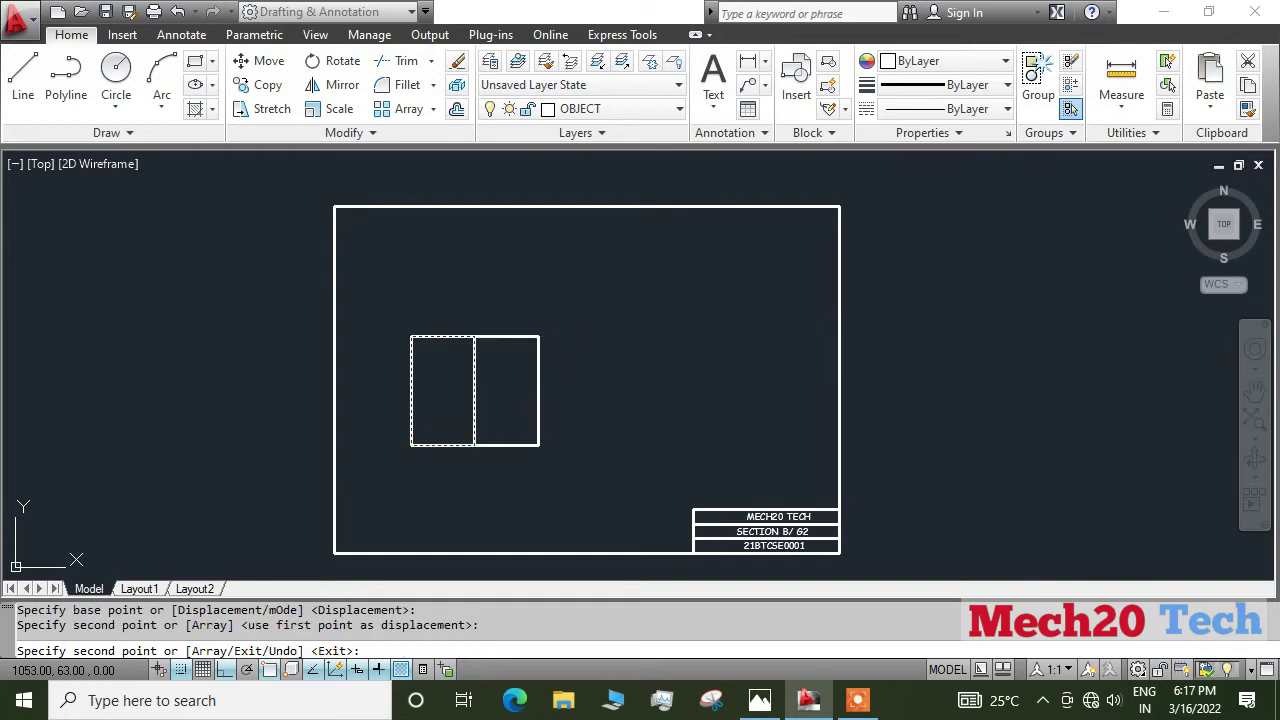
key(Escape)
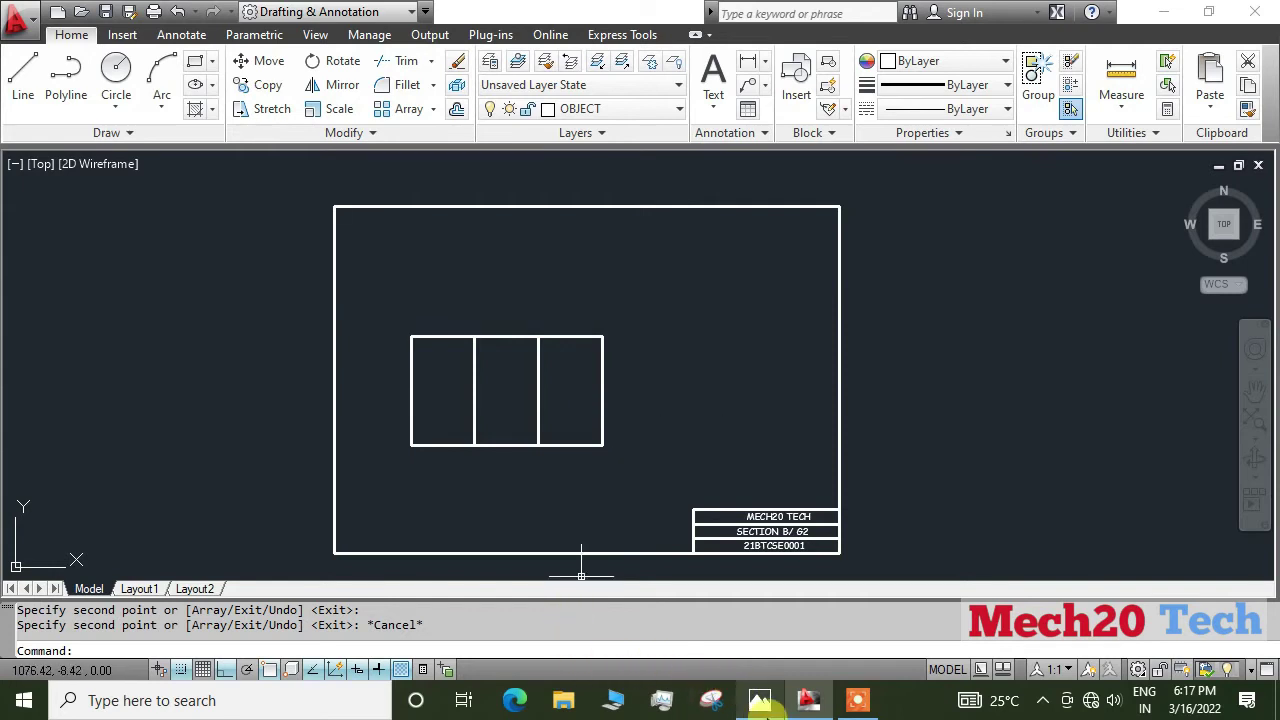
click(760, 702)
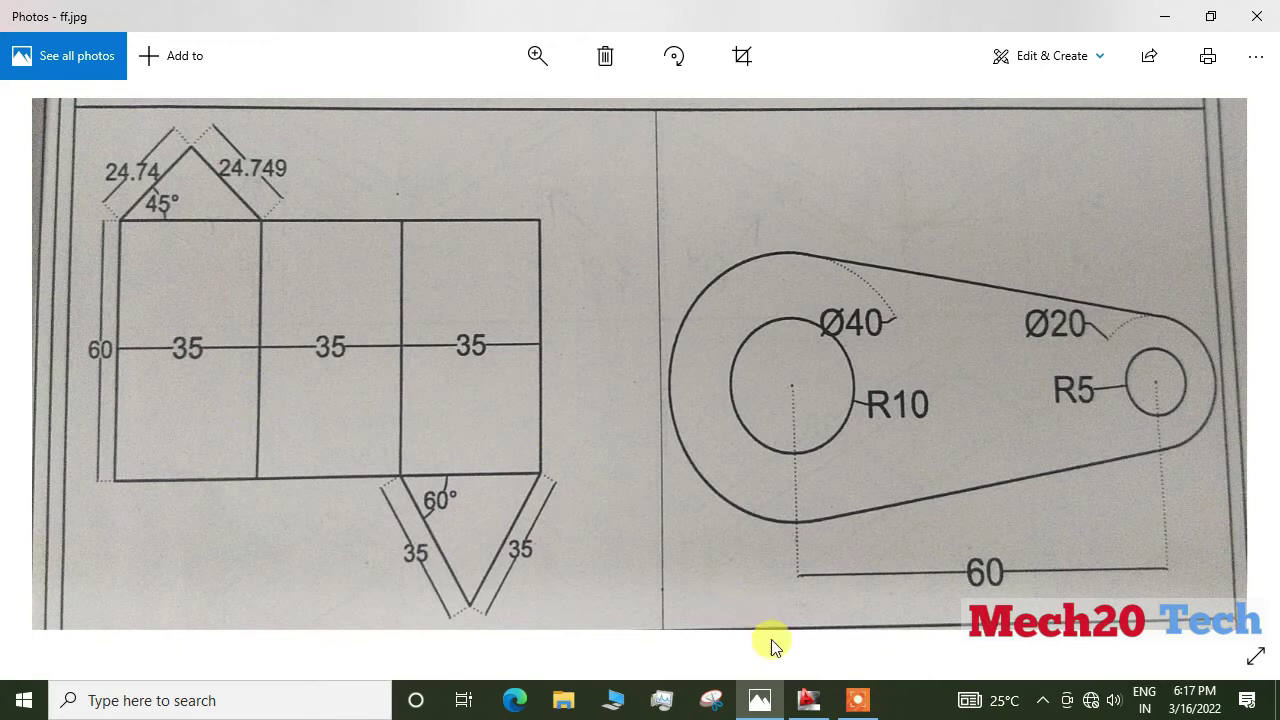
- Undo the two rectangle copies, leaving only the original 35 × 60 box
click(808, 700)
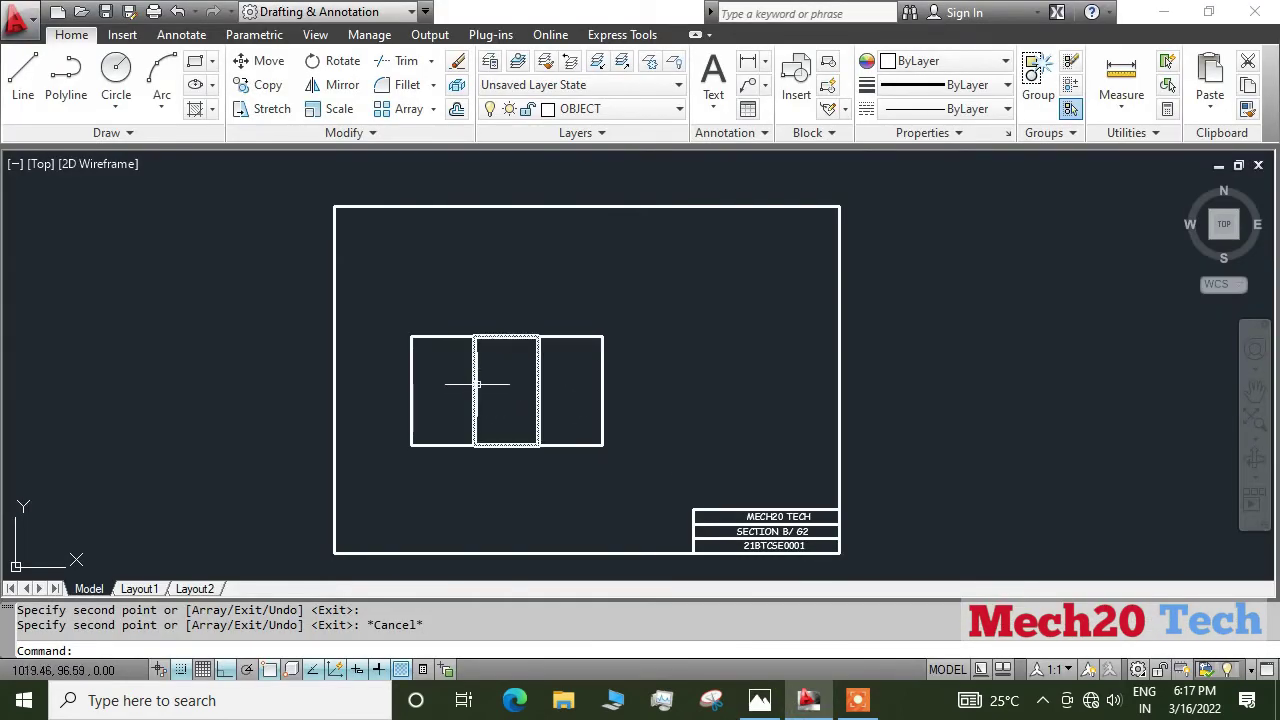
key(Escape)
key(Escape)
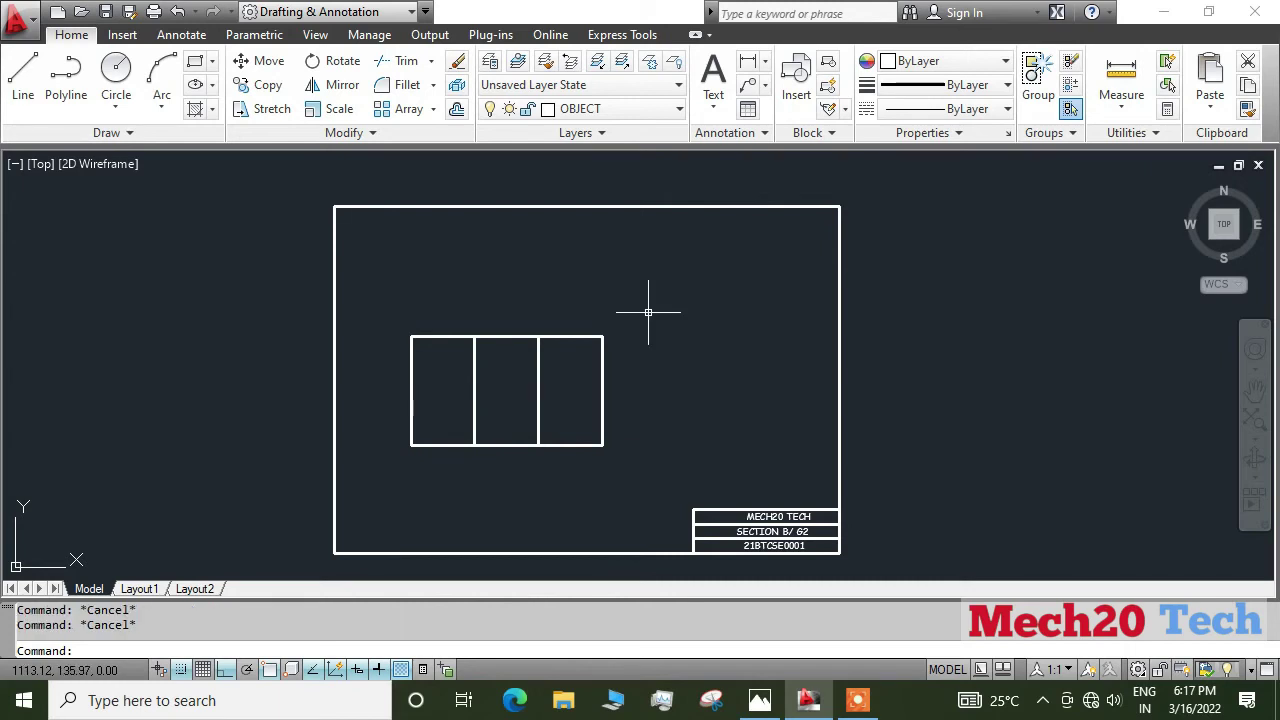
key(ctrl+z)
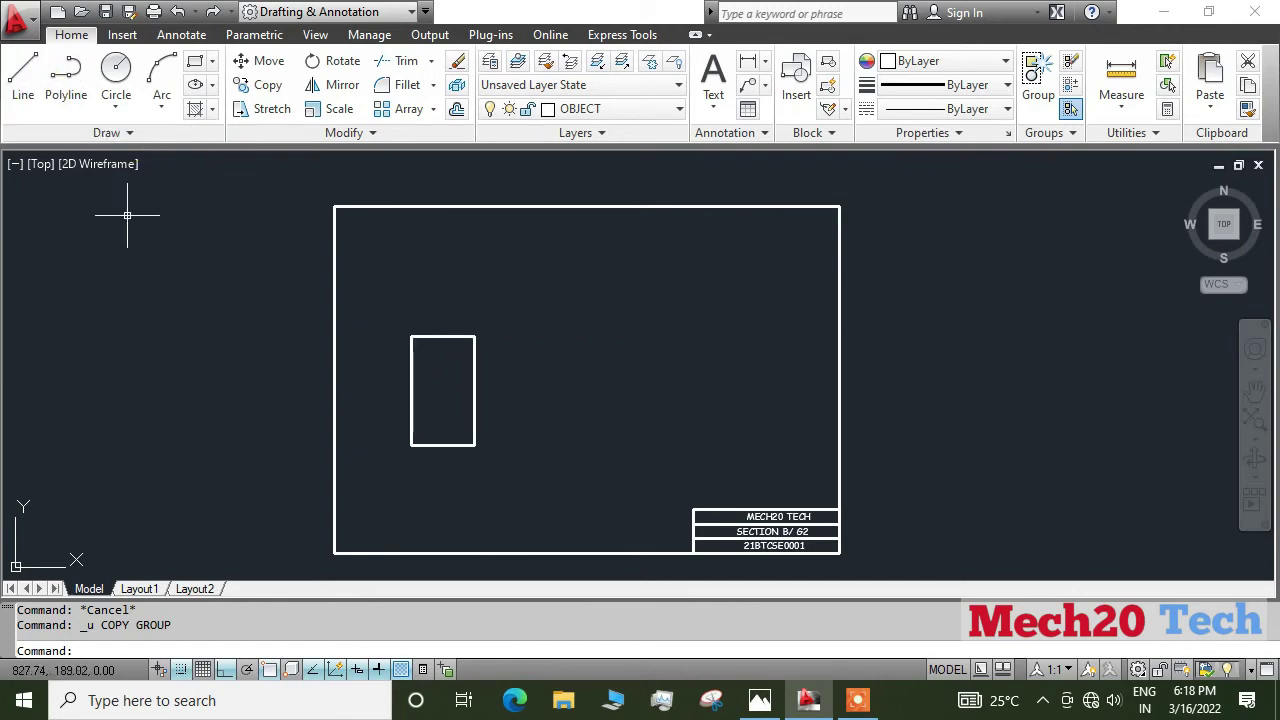
- Draw a second box with lines 35 right and 60 down from the rectangle's top-right corner
click(23, 80)
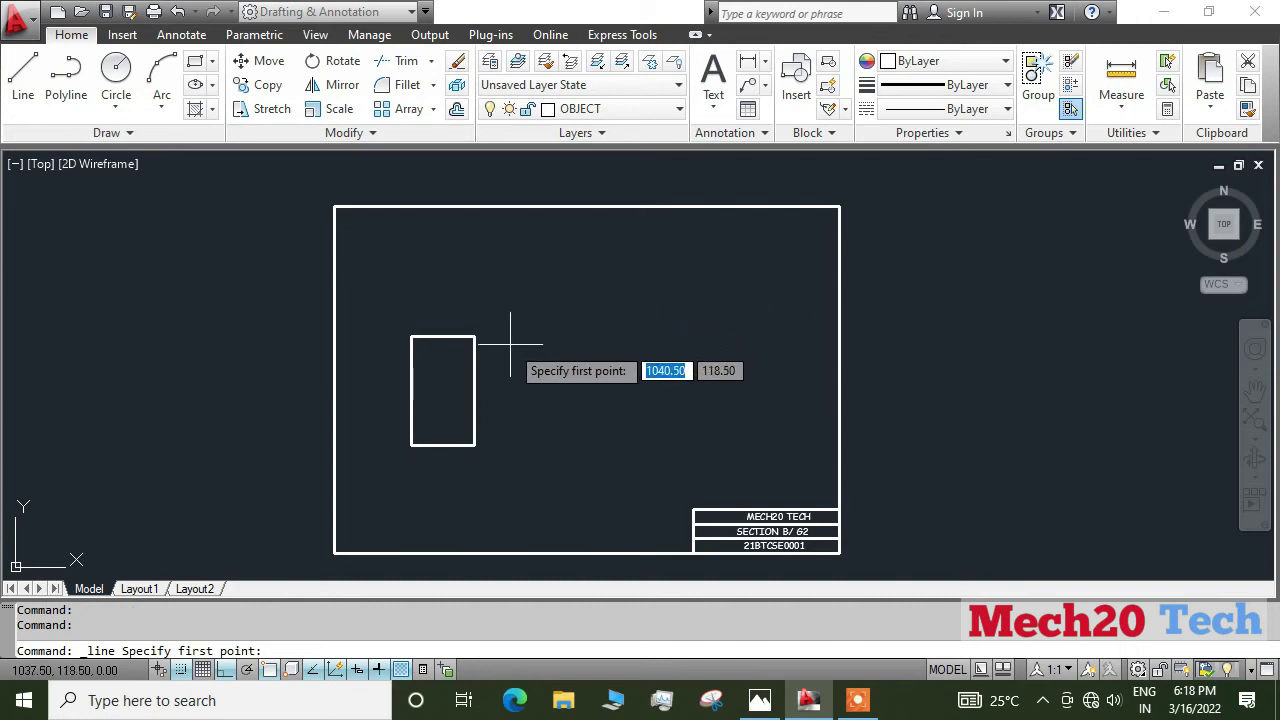
click(475, 337)
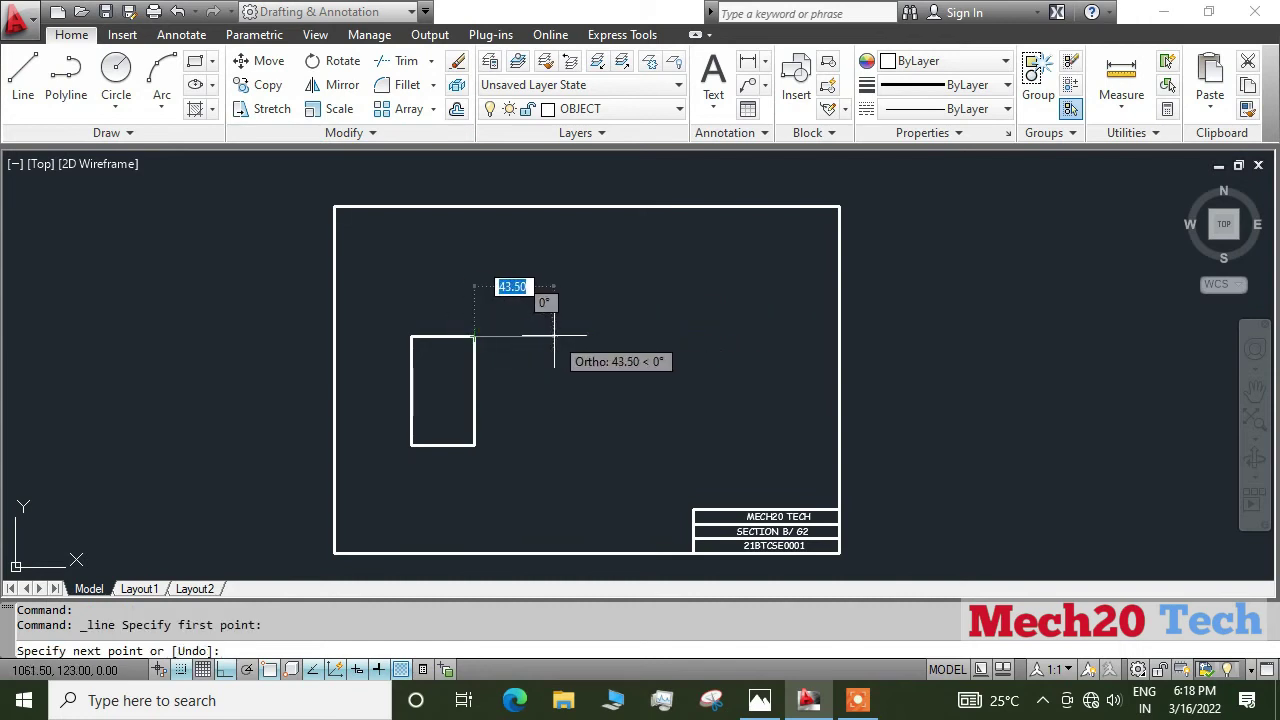
text(35)
key(Return)
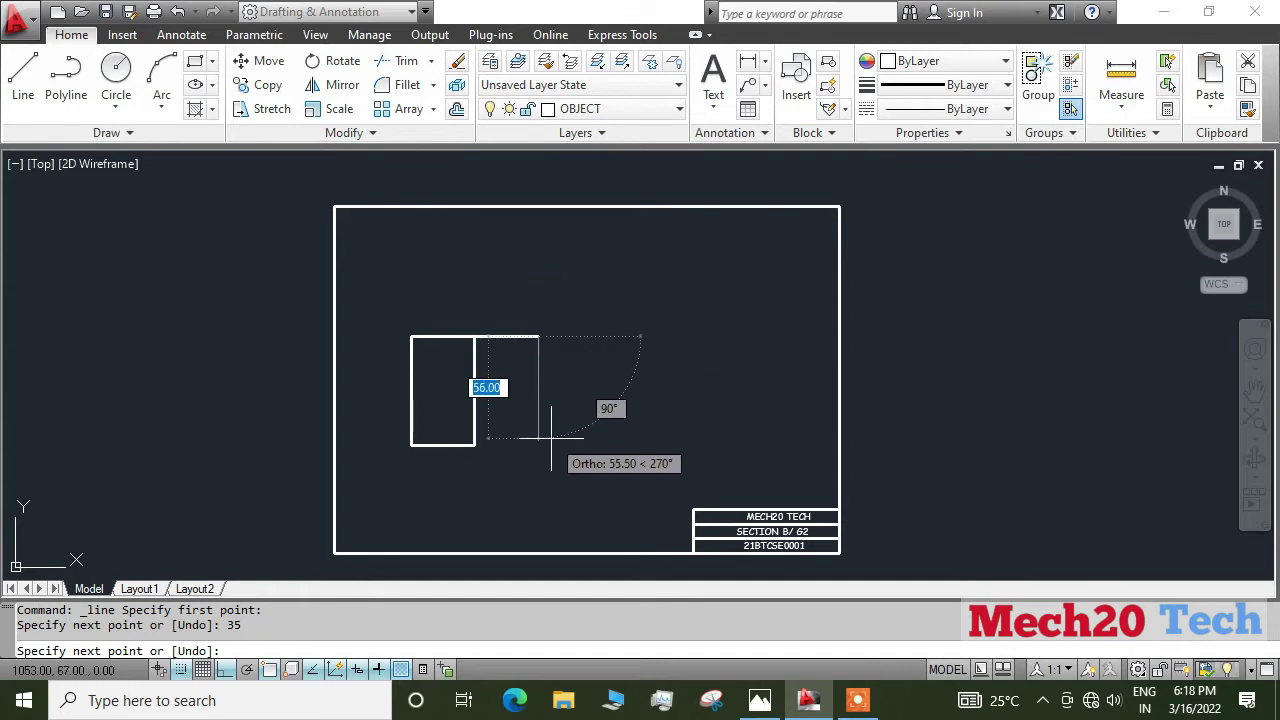
text(60)
key(Return)
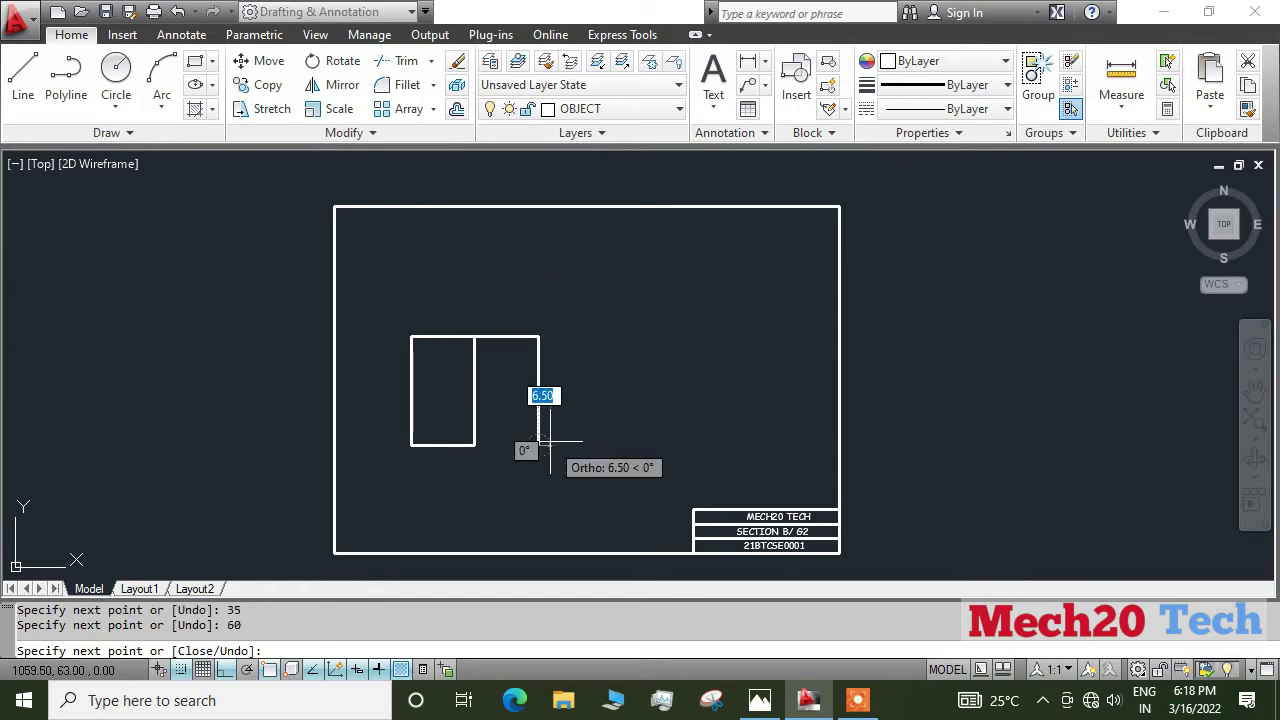
click(474, 444)
key(Escape)
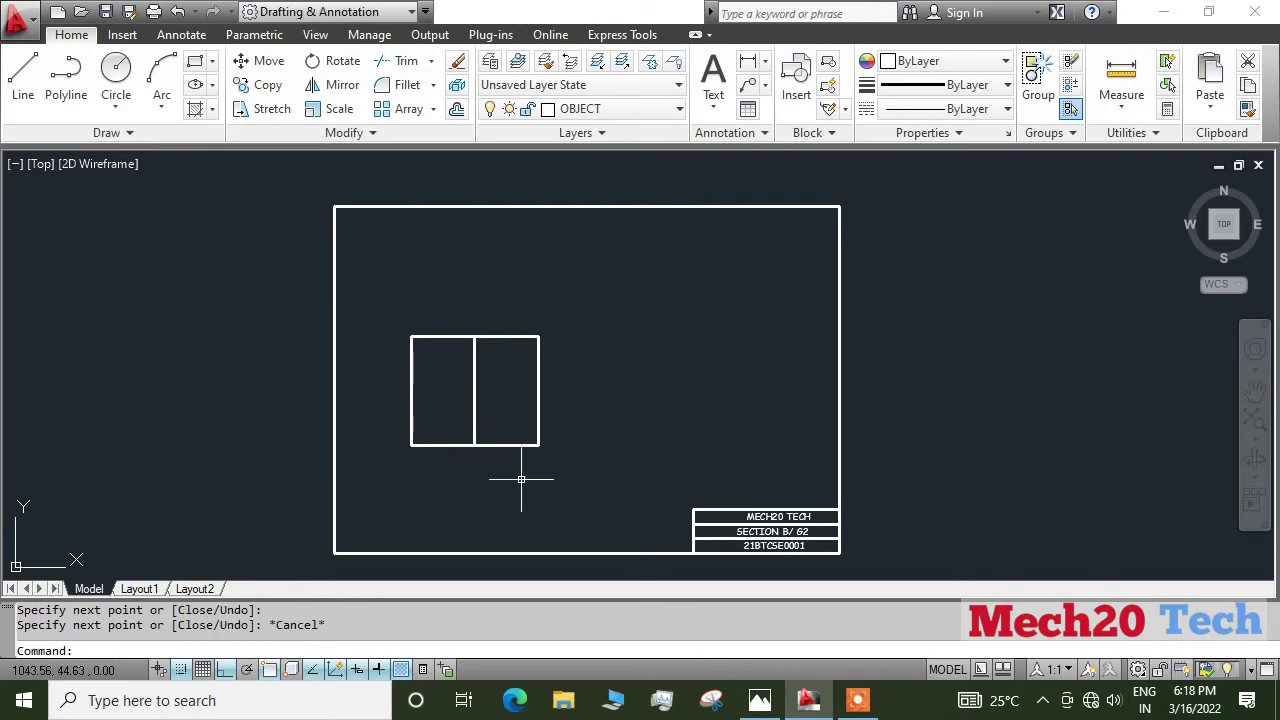
- Add a 35-unit horizontal and 60-unit vertical edge from the strip's bottom-right corner
click(23, 78)
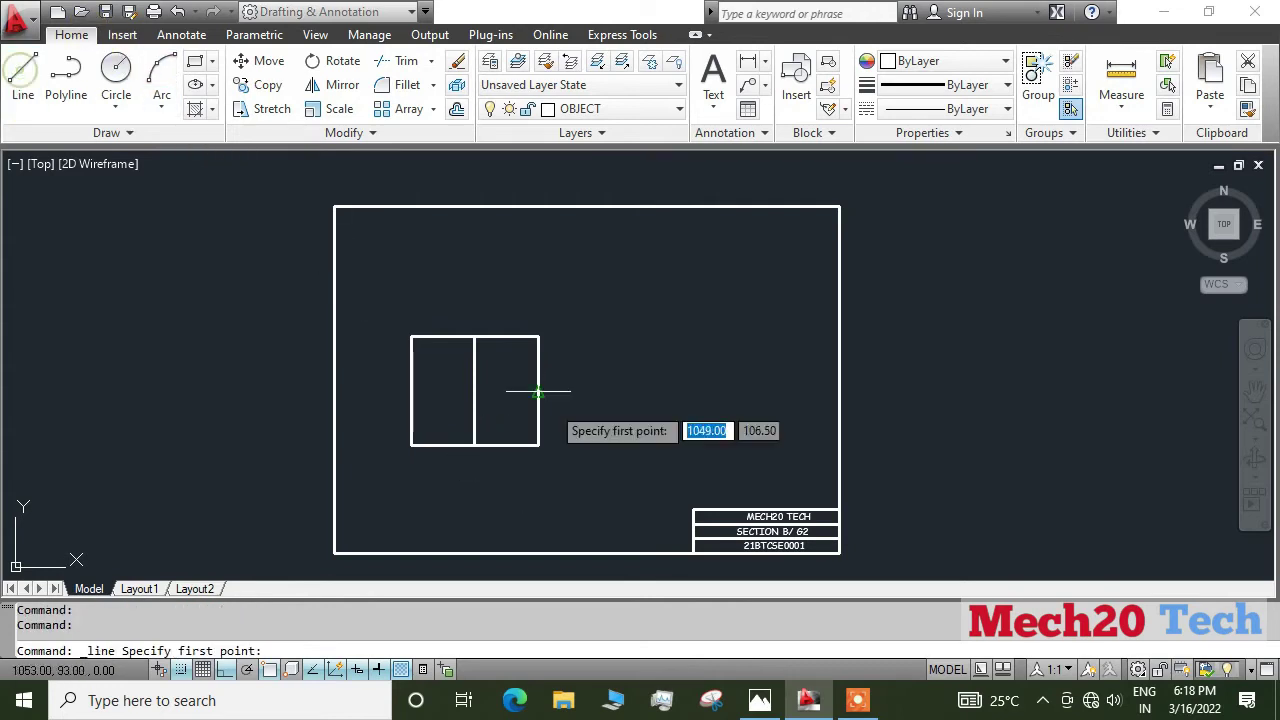
click(538, 445)
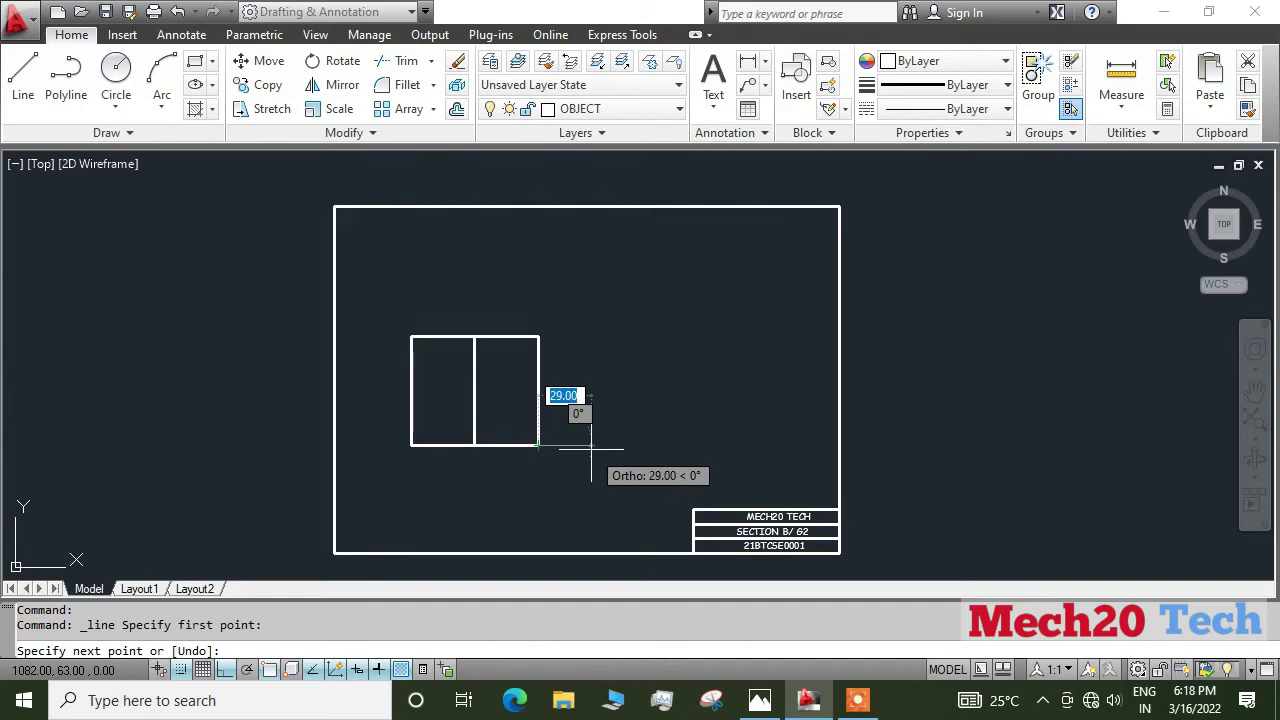
text(35)
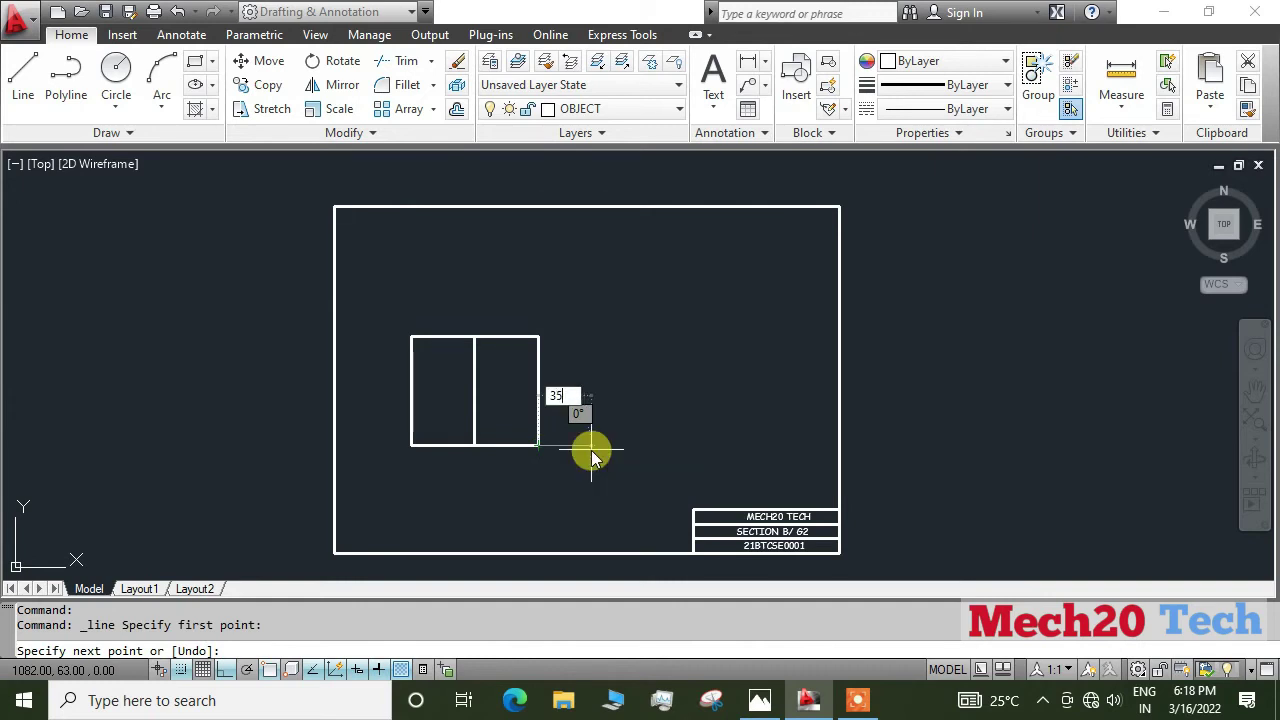
key(Return)
text(60)
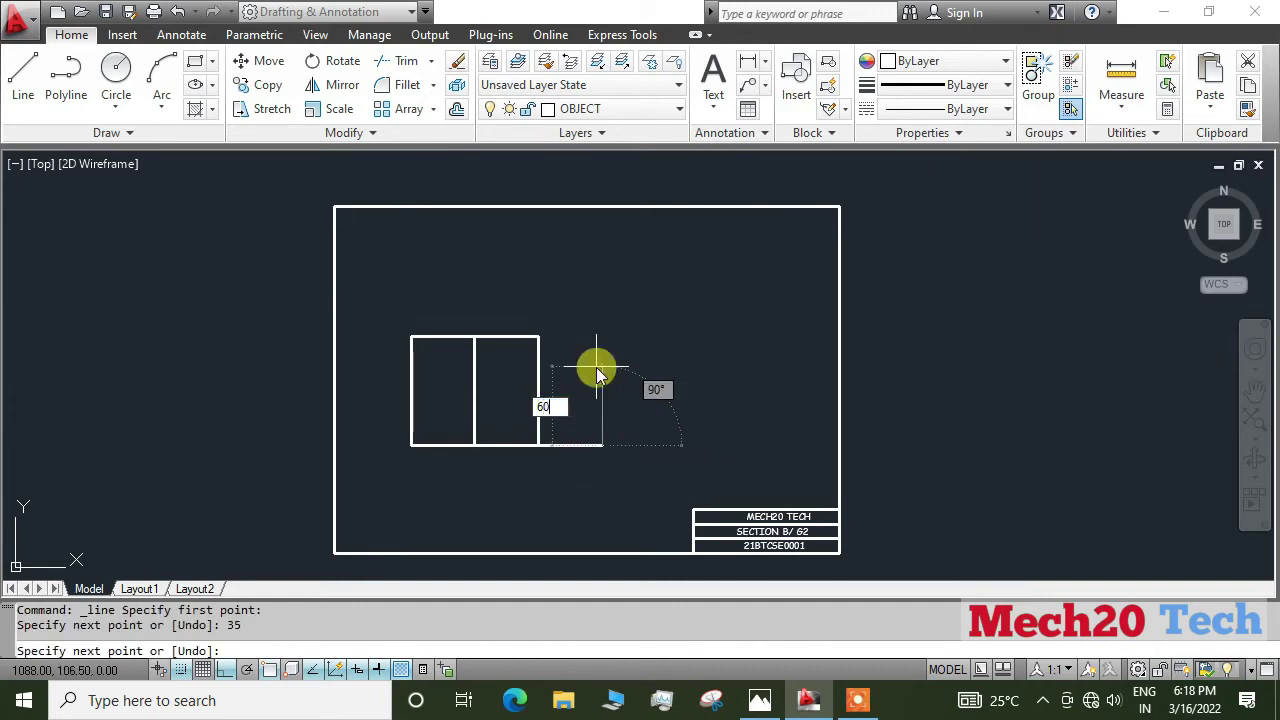
key(Return)
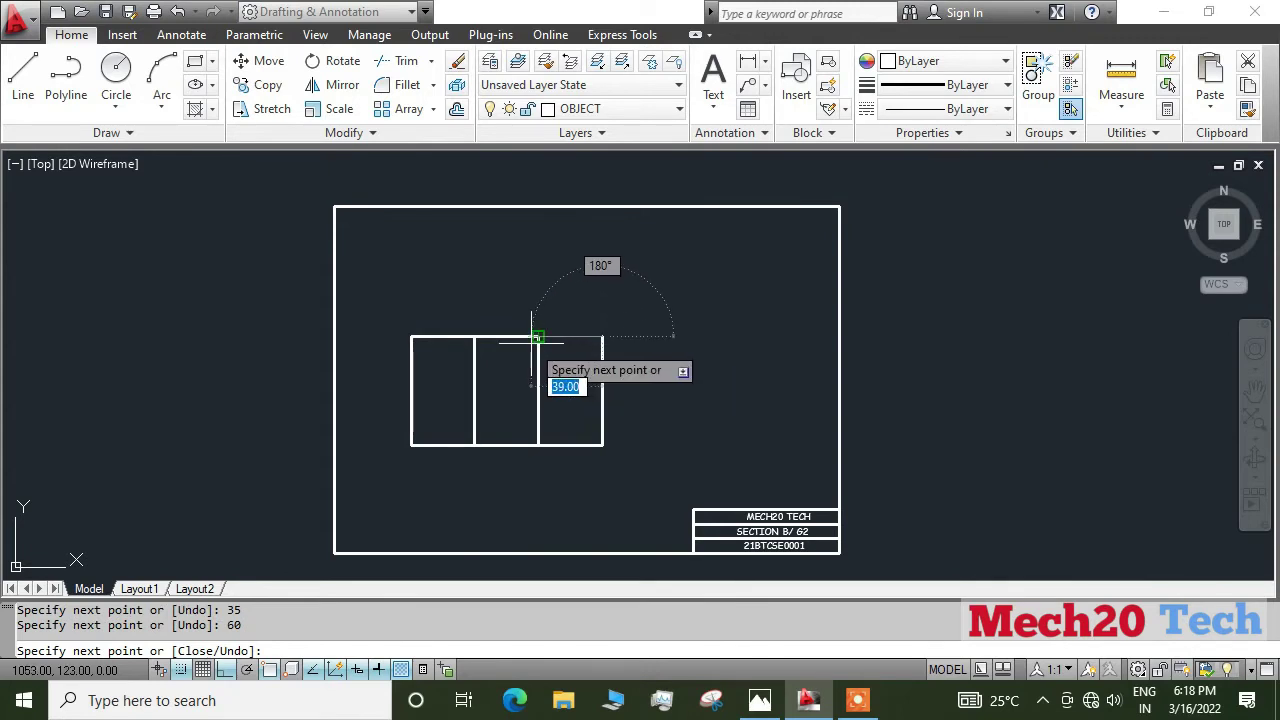
key(Escape)
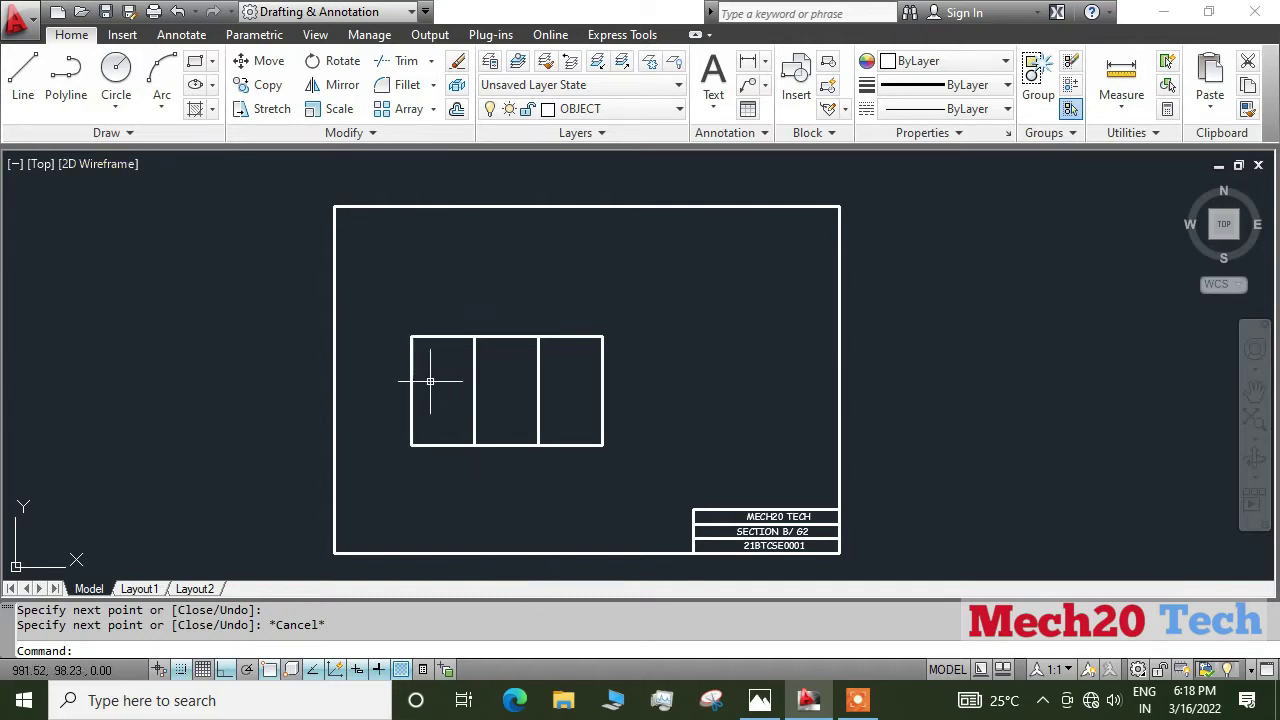
click(759, 700)
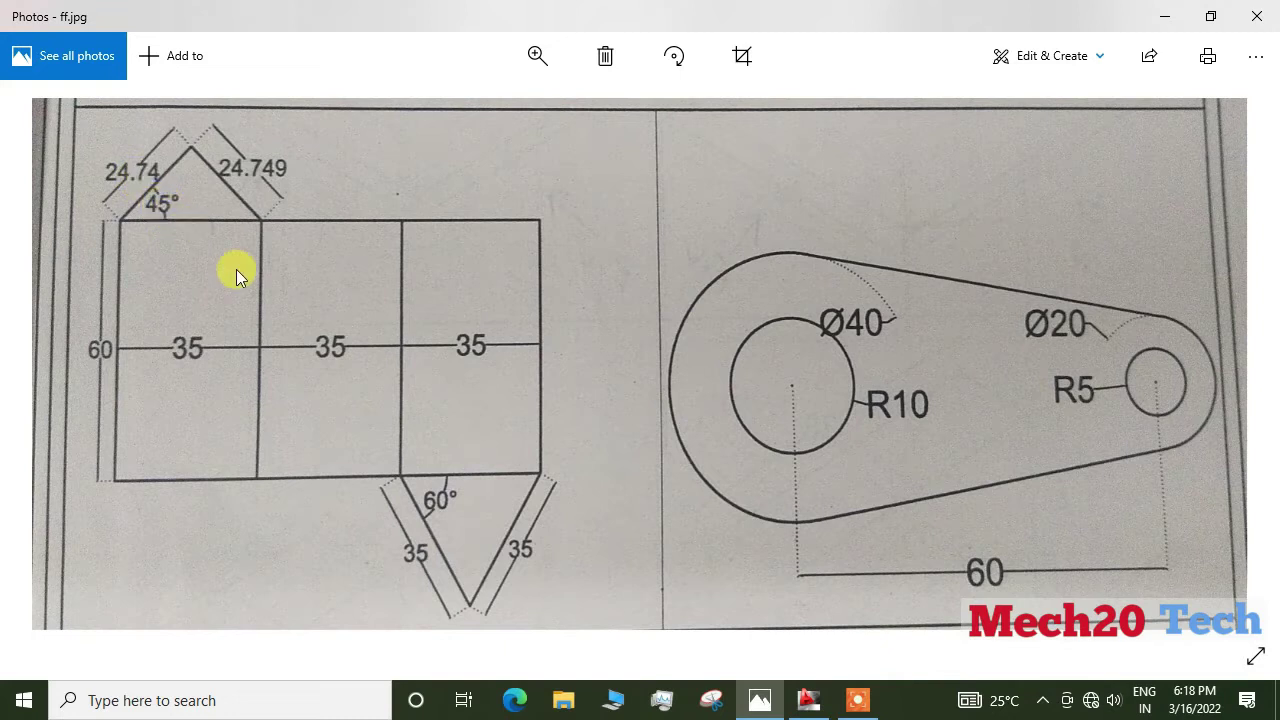
click(808, 700)
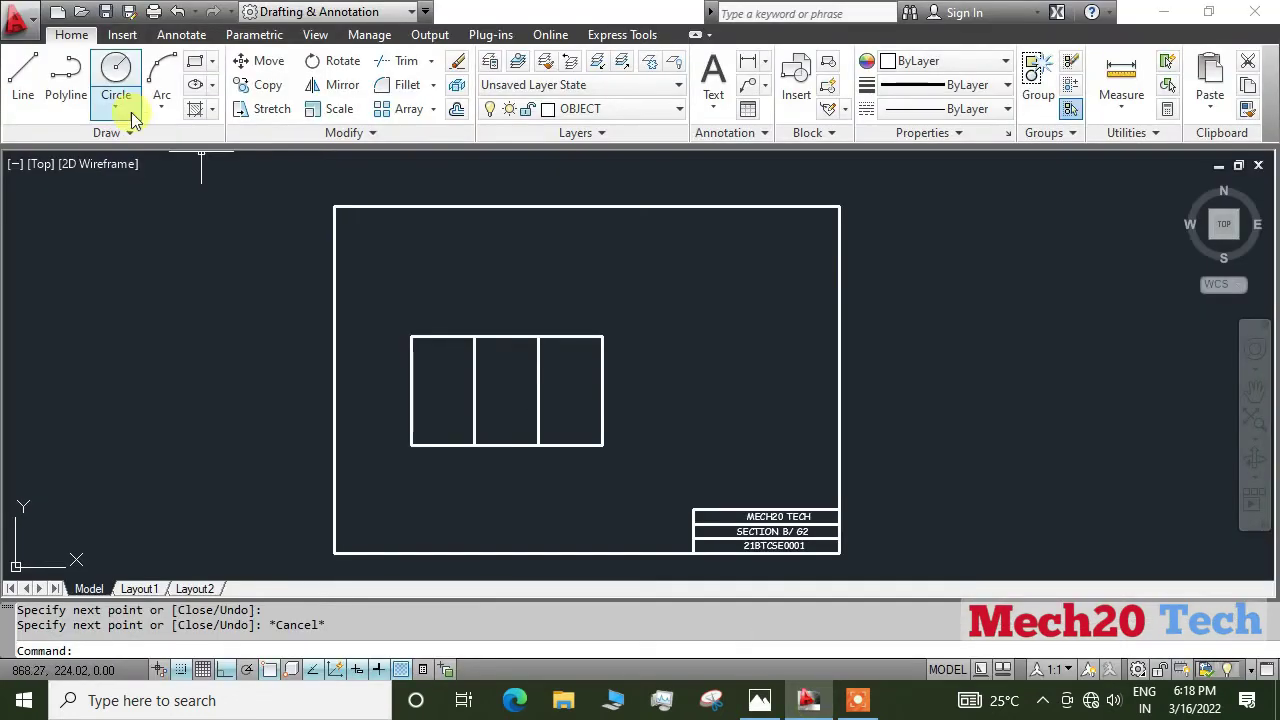
click(22, 72)
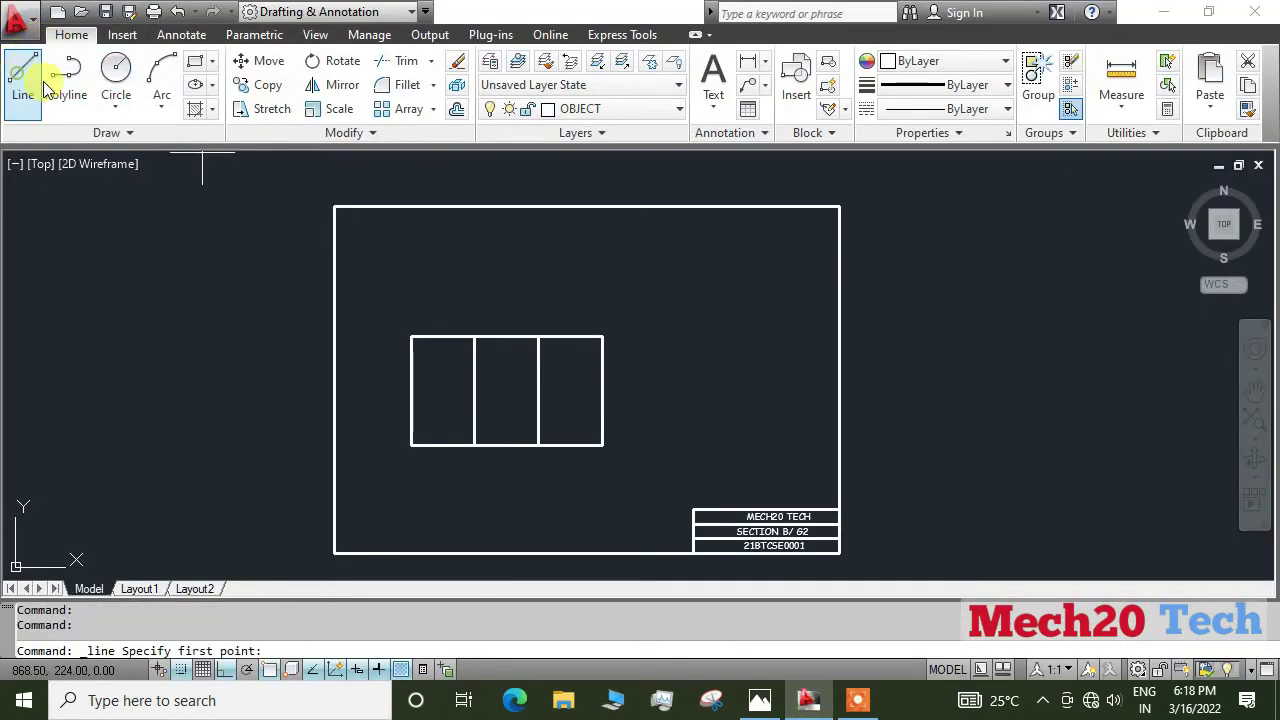
- Cap the left box with a 45° peak of two 24.74-unit lines meeting its top corners
click(411, 338)
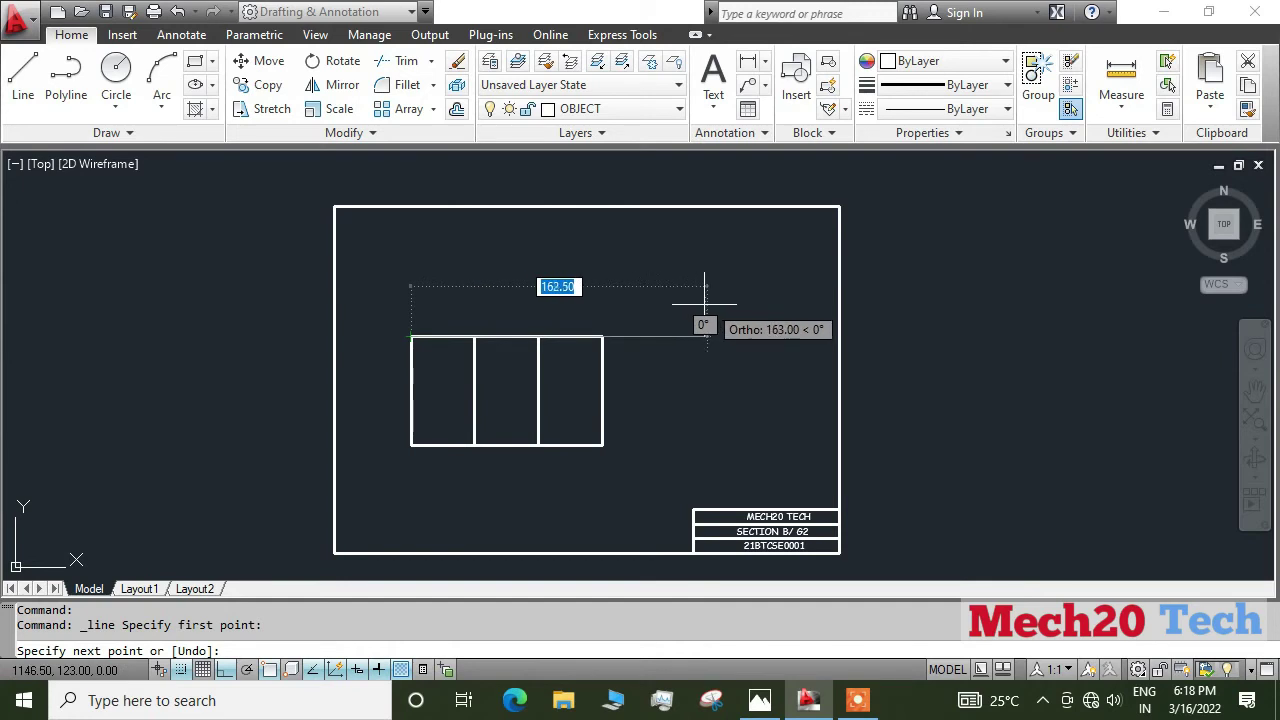
key(F8)
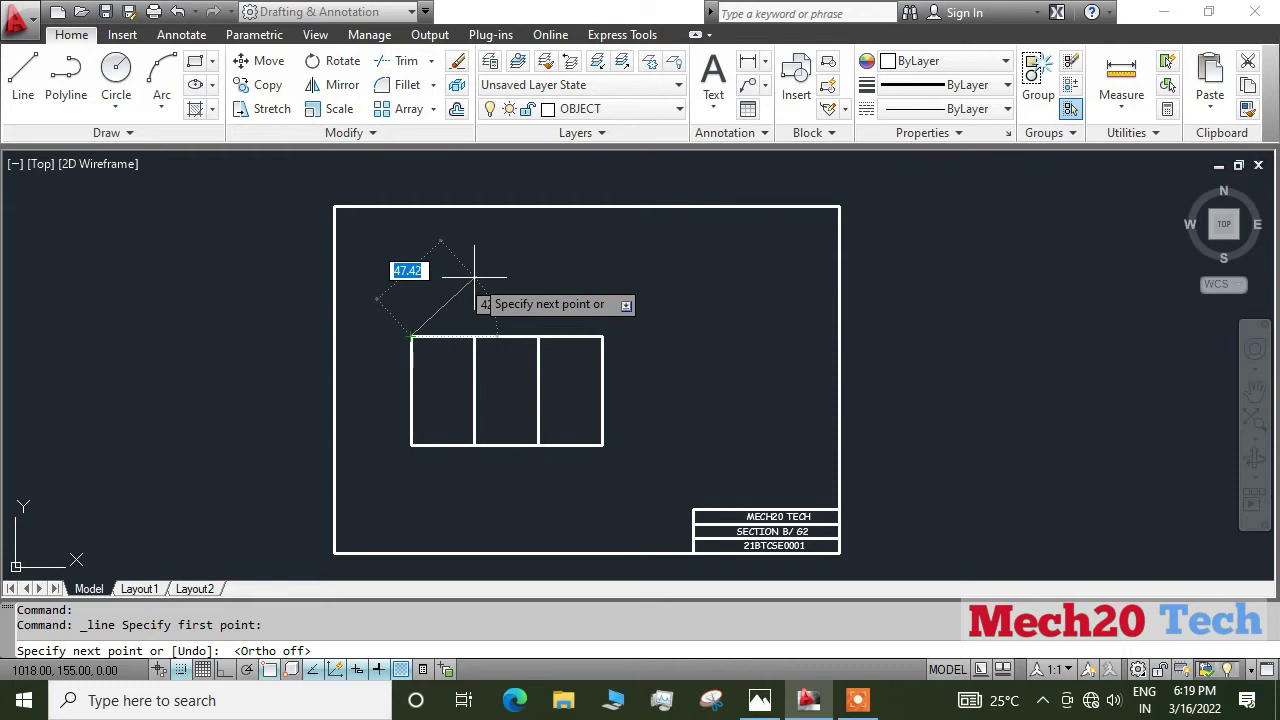
key(F8)
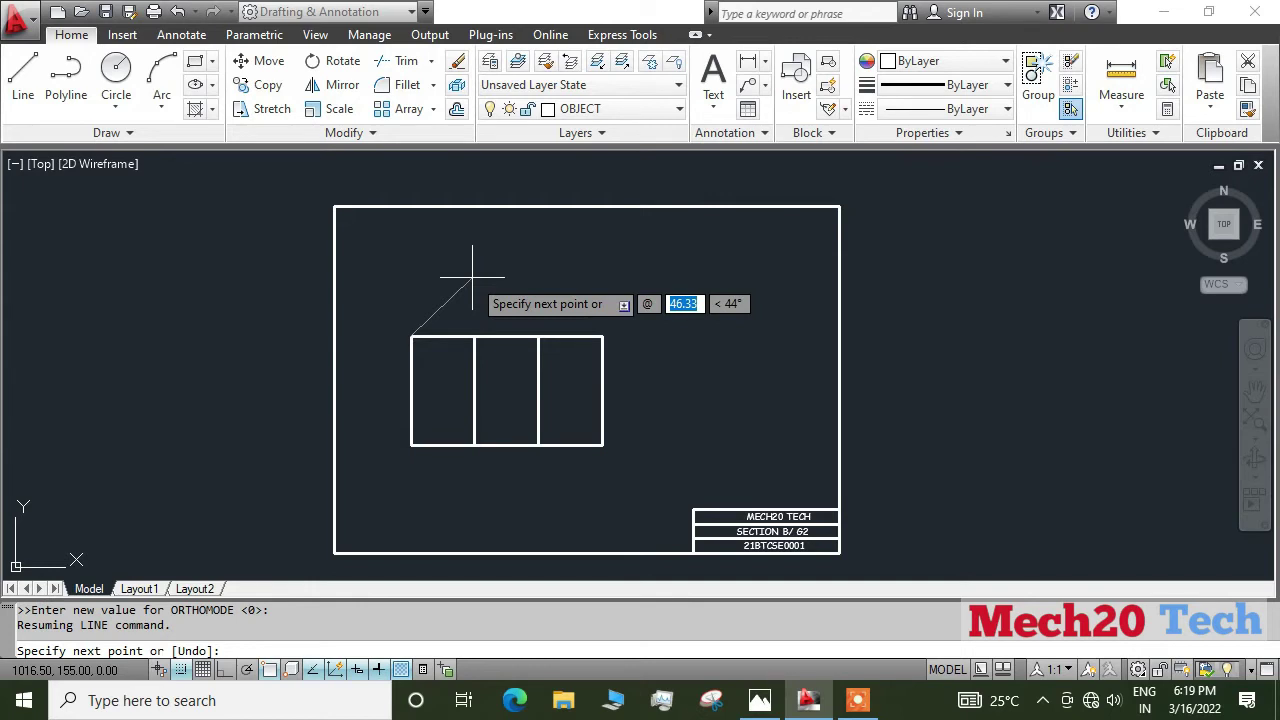
click(472, 277)
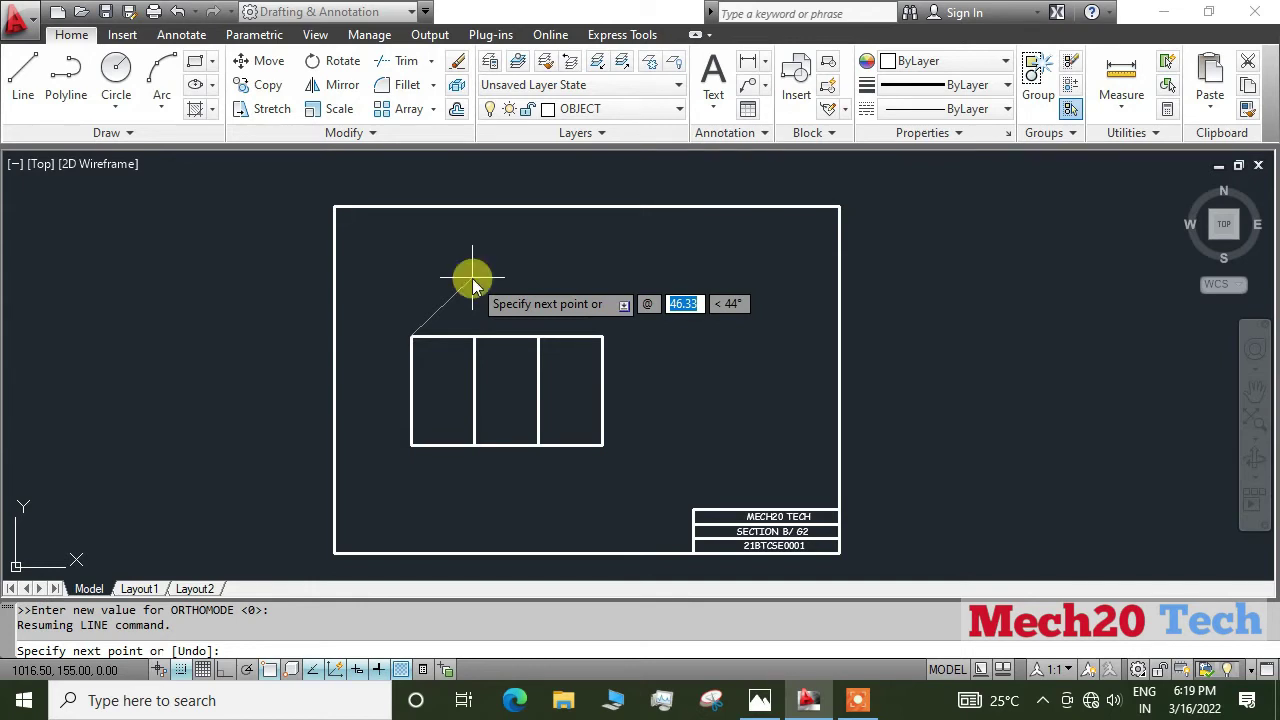
text(24.74)
key(Tab)
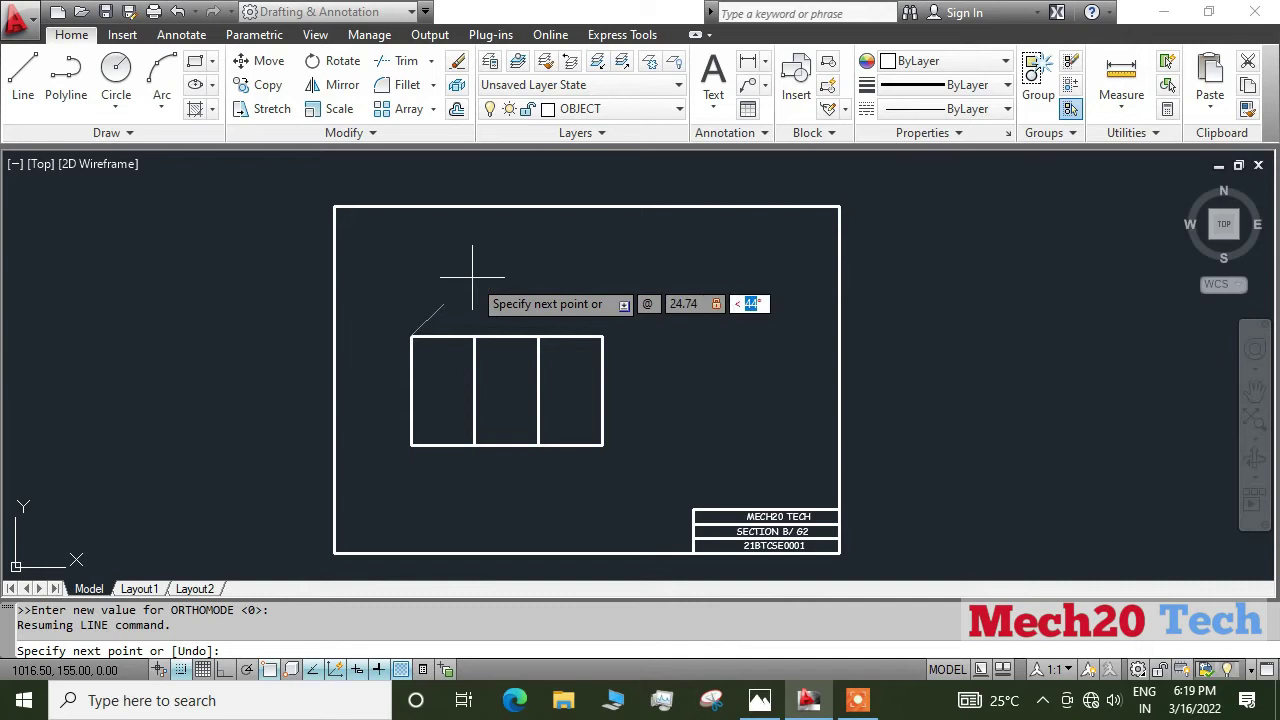
text(45)
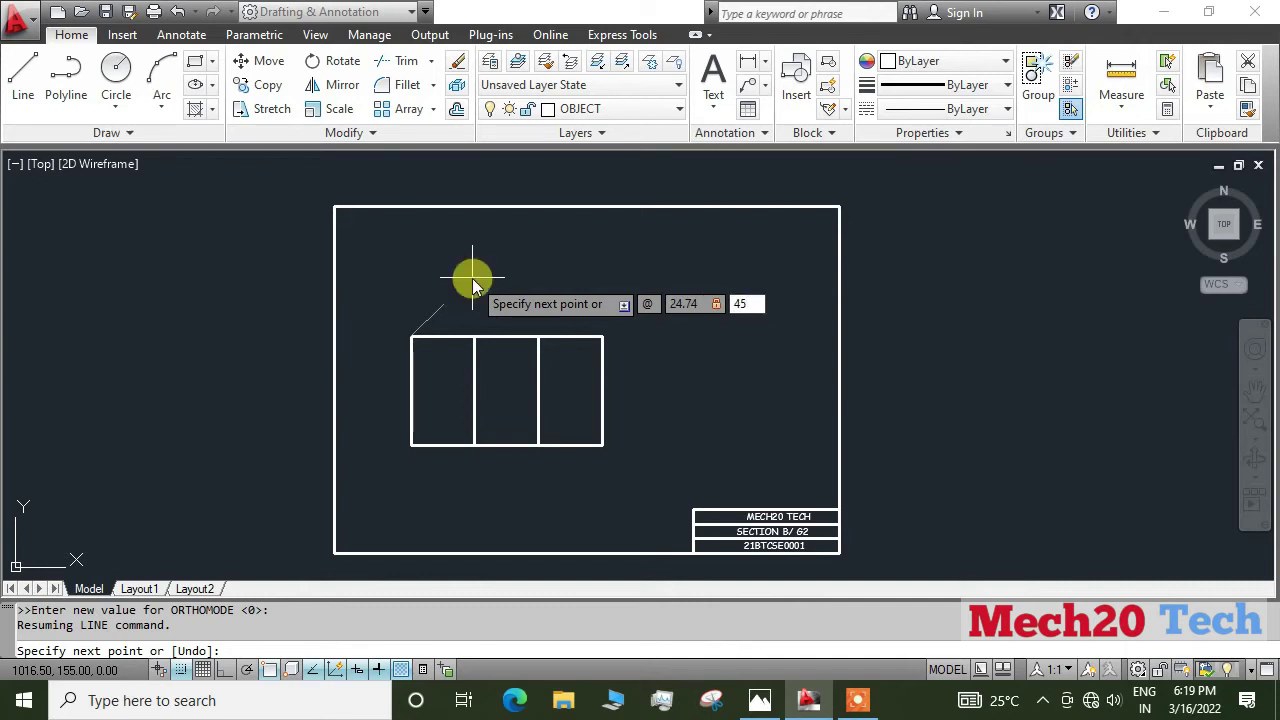
key(Return)
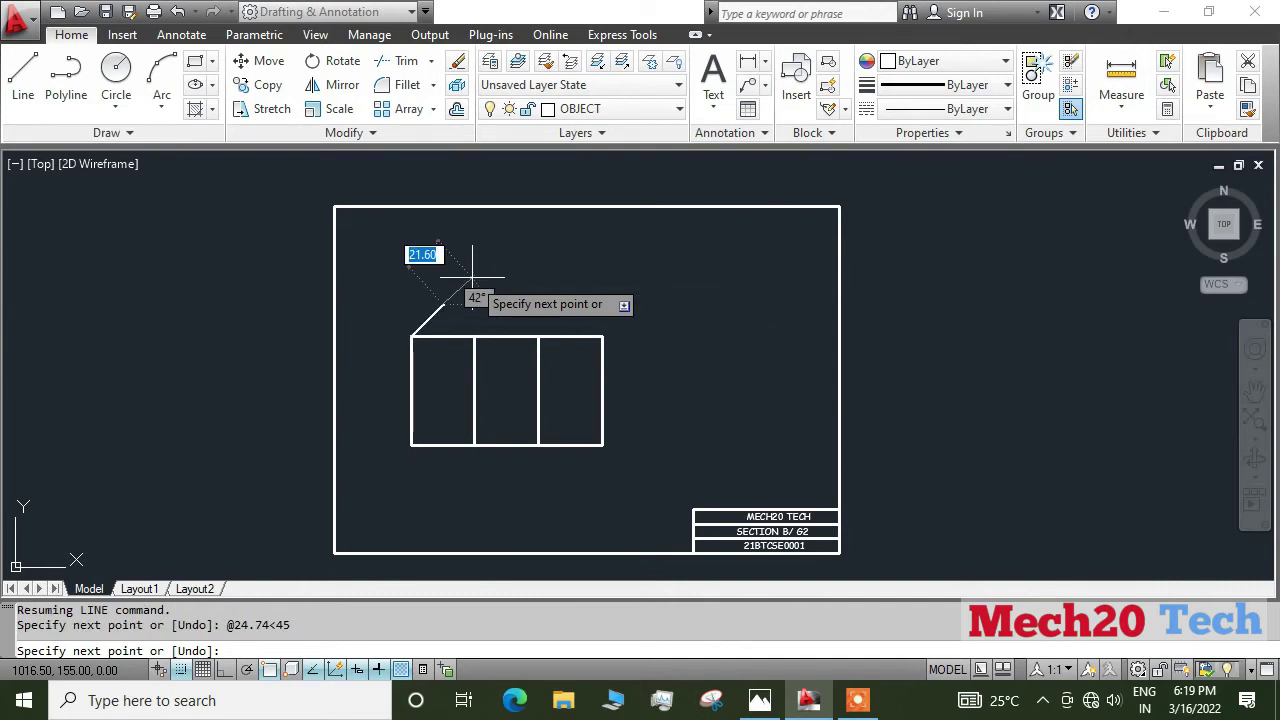
scroll(467, 315, up, 3)
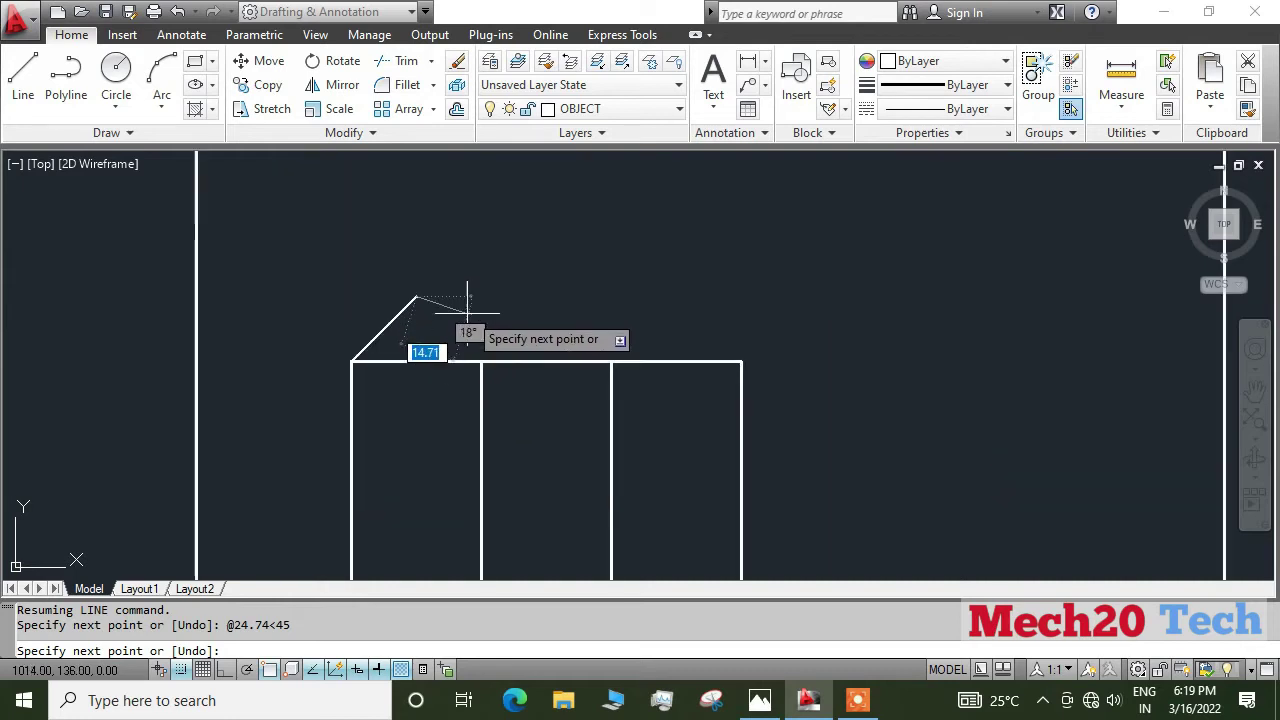
middle_drag(466, 318, 440, 224)
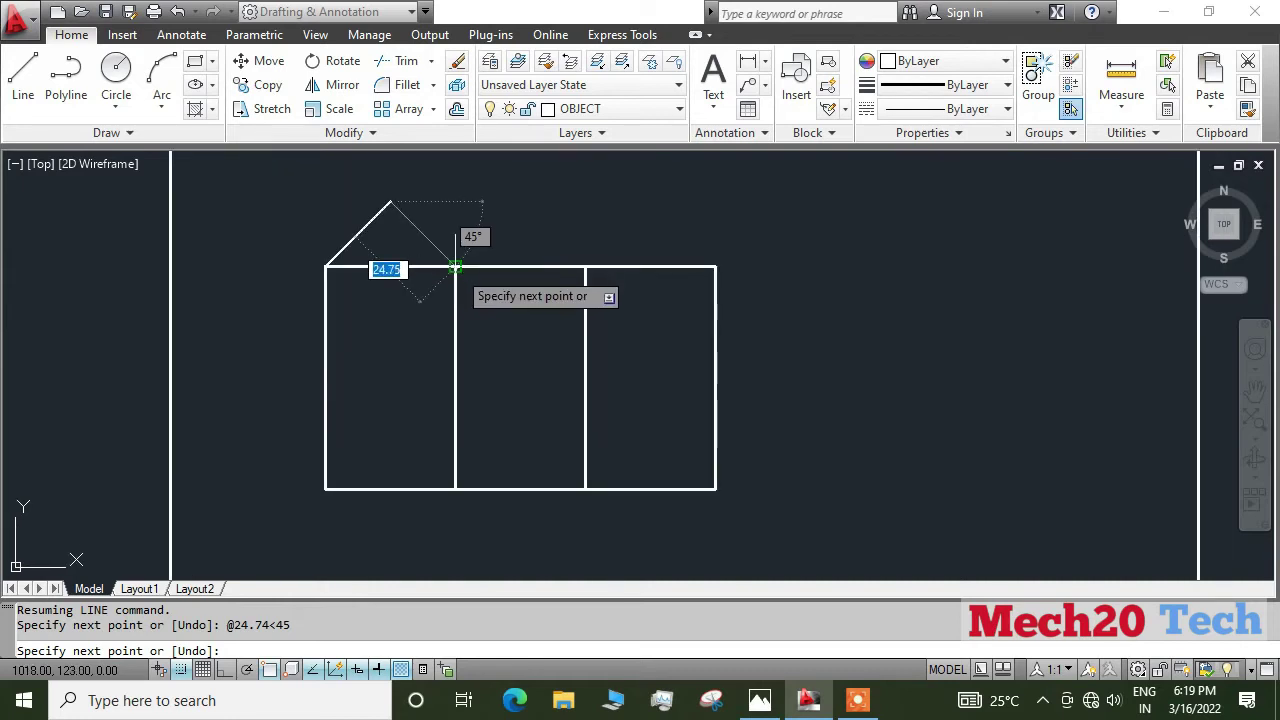
click(455, 266)
key(Escape)
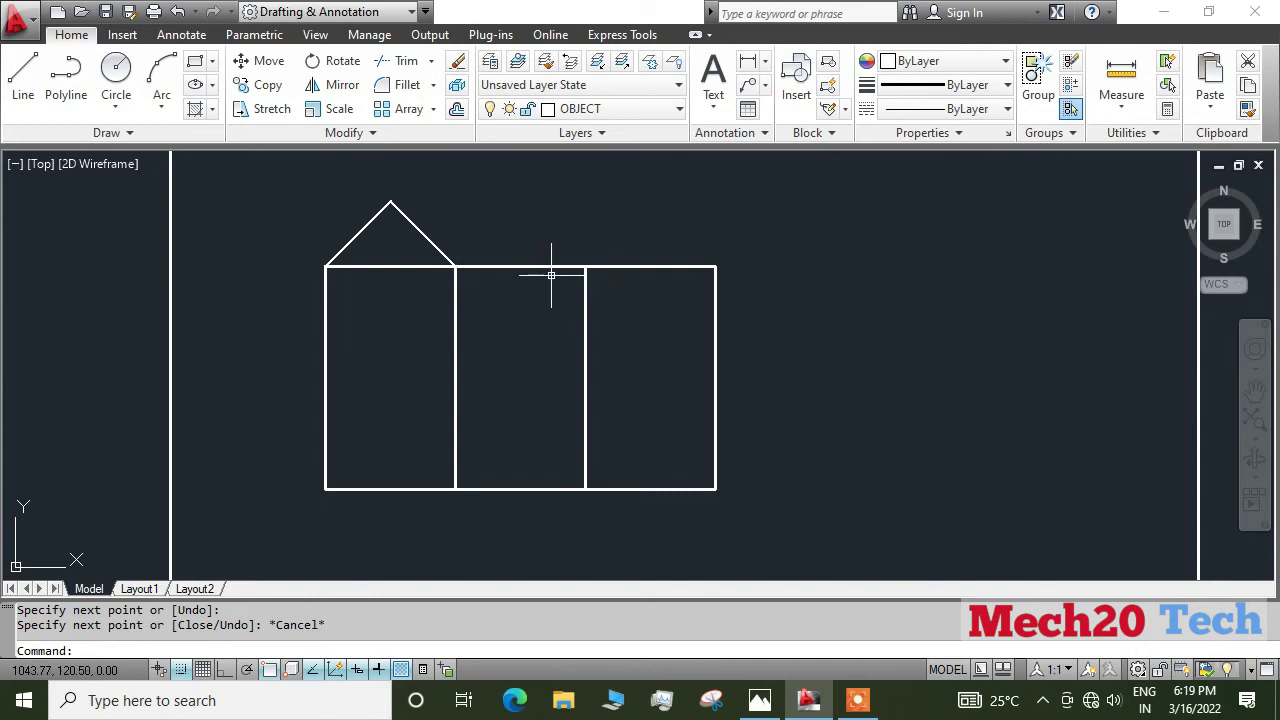
middle_drag(551, 274, 554, 336)
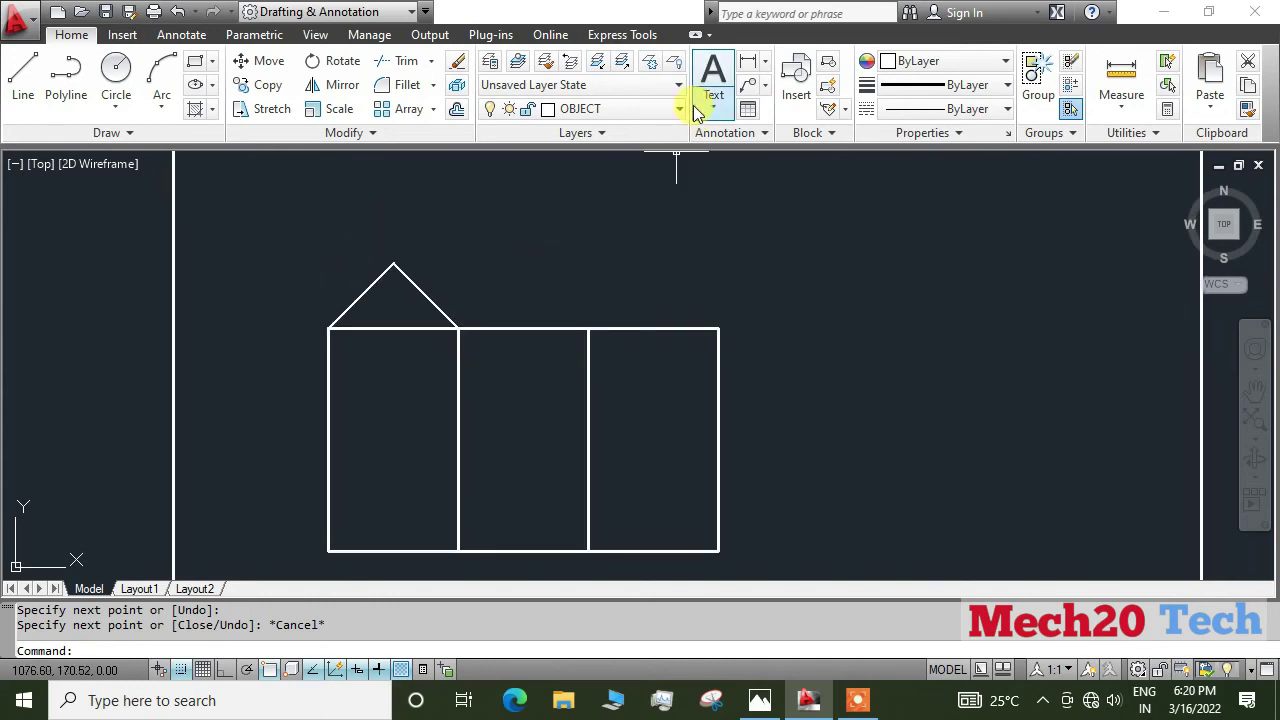
- Add linear dimensions: 60.00 height on the left side and 35.00 width of the left box
click(771, 64)
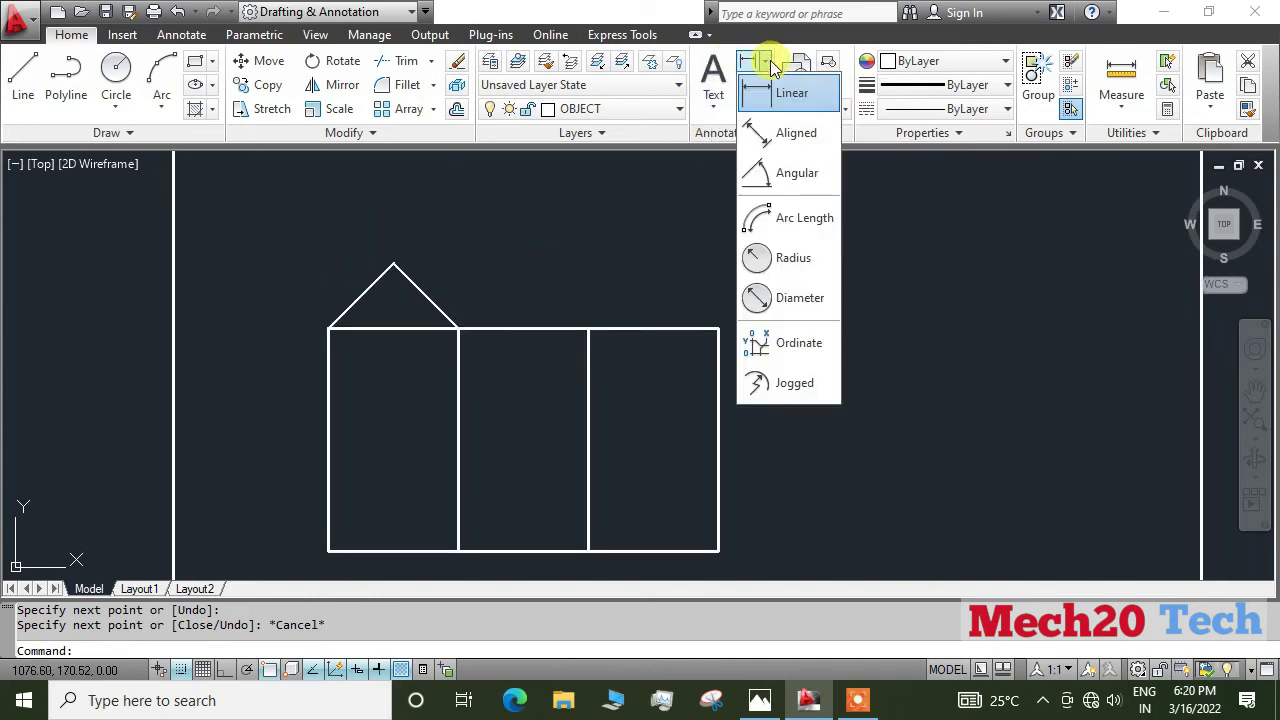
click(790, 95)
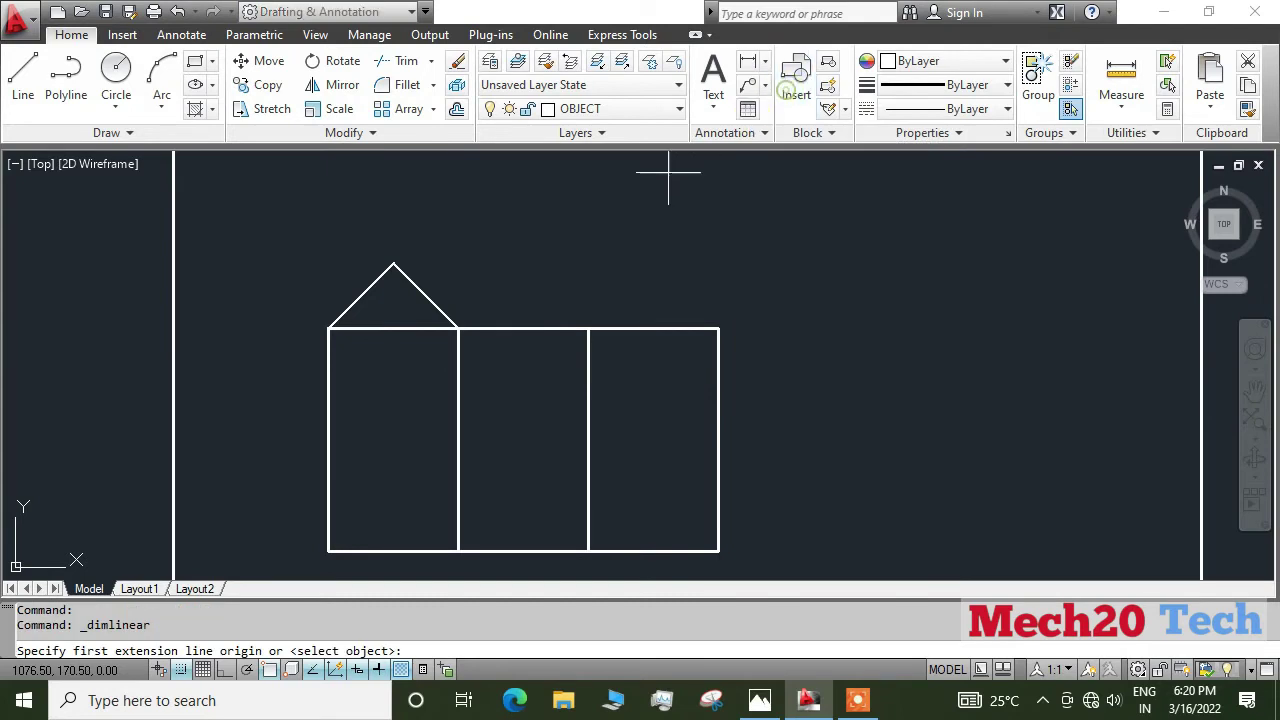
click(328, 328)
click(328, 550)
click(300, 535)
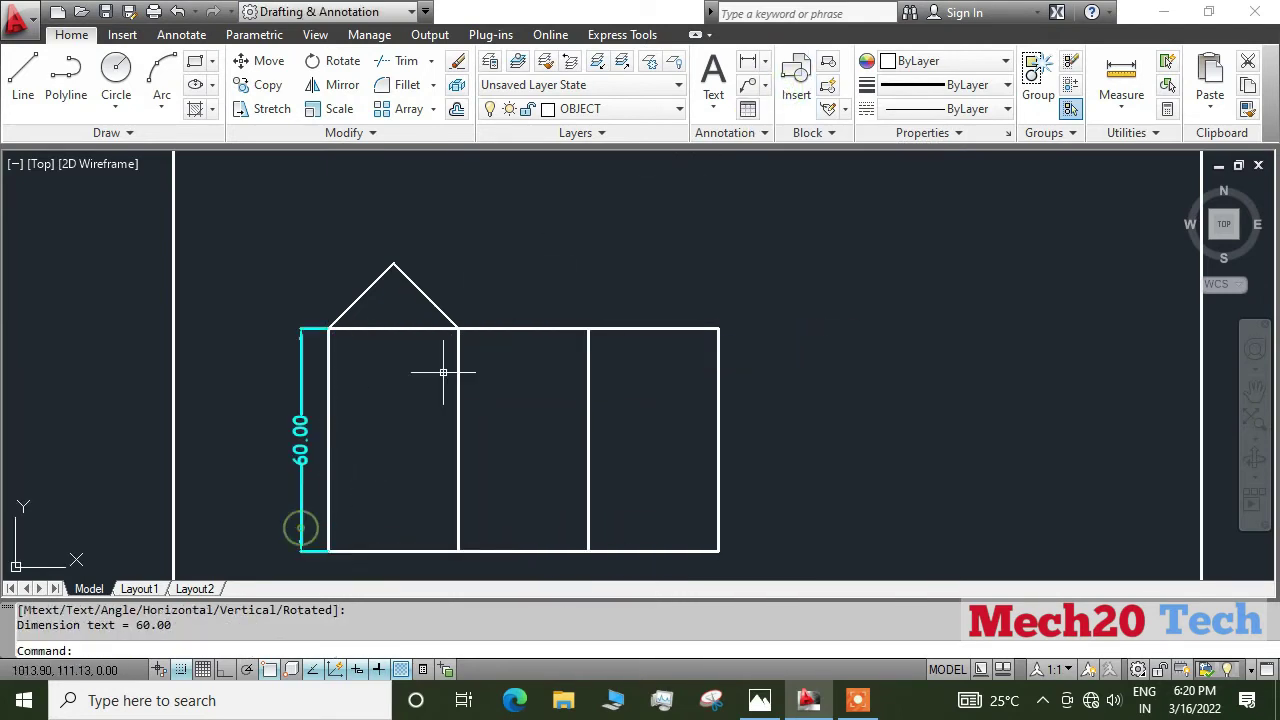
click(749, 62)
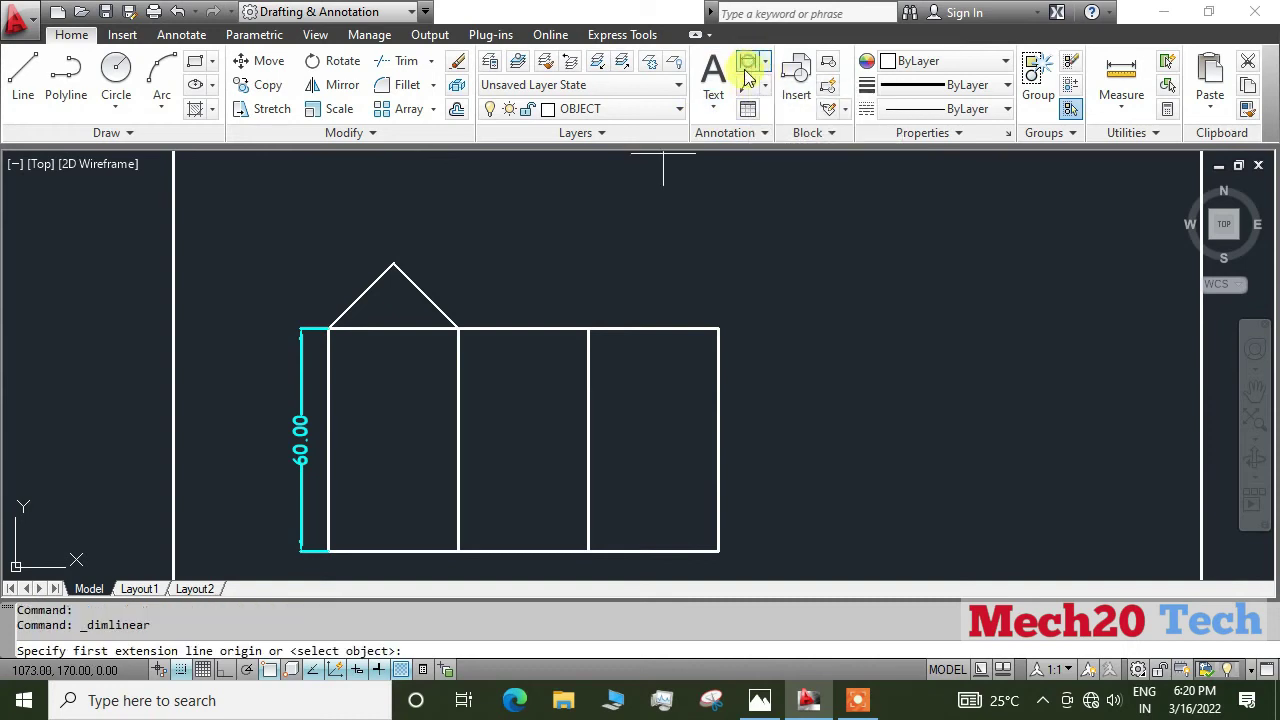
click(328, 461)
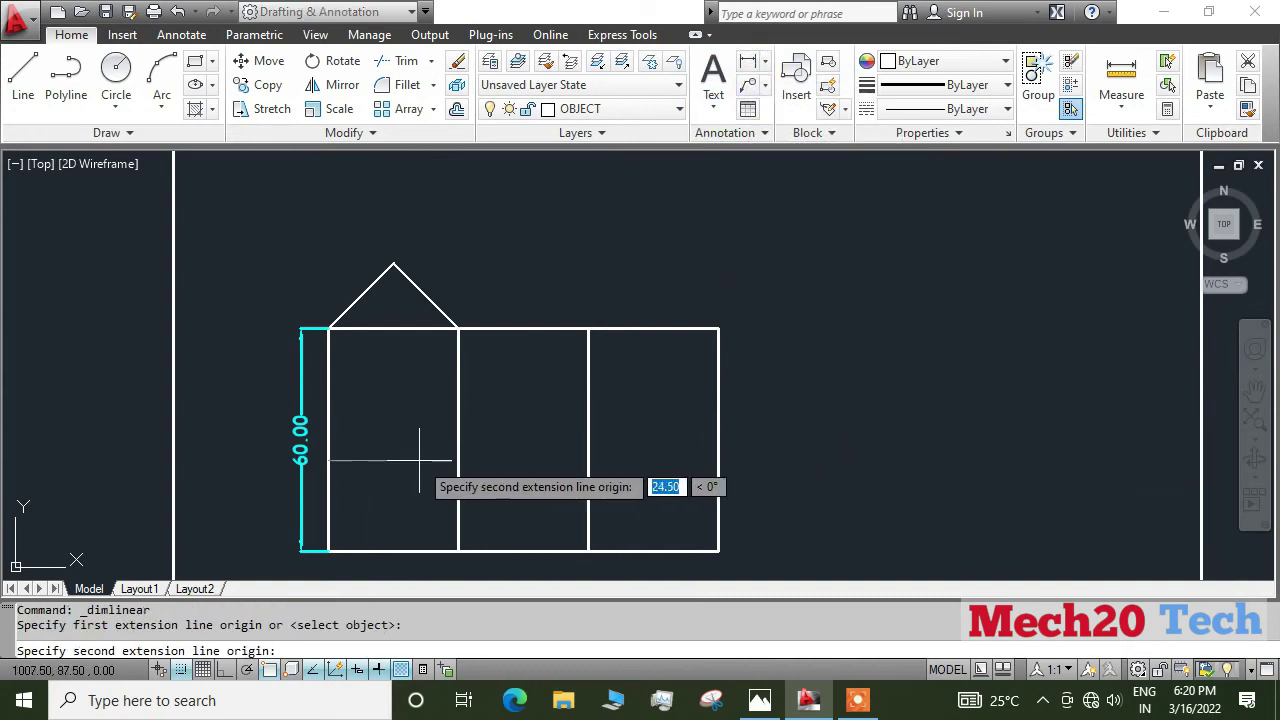
click(458, 461)
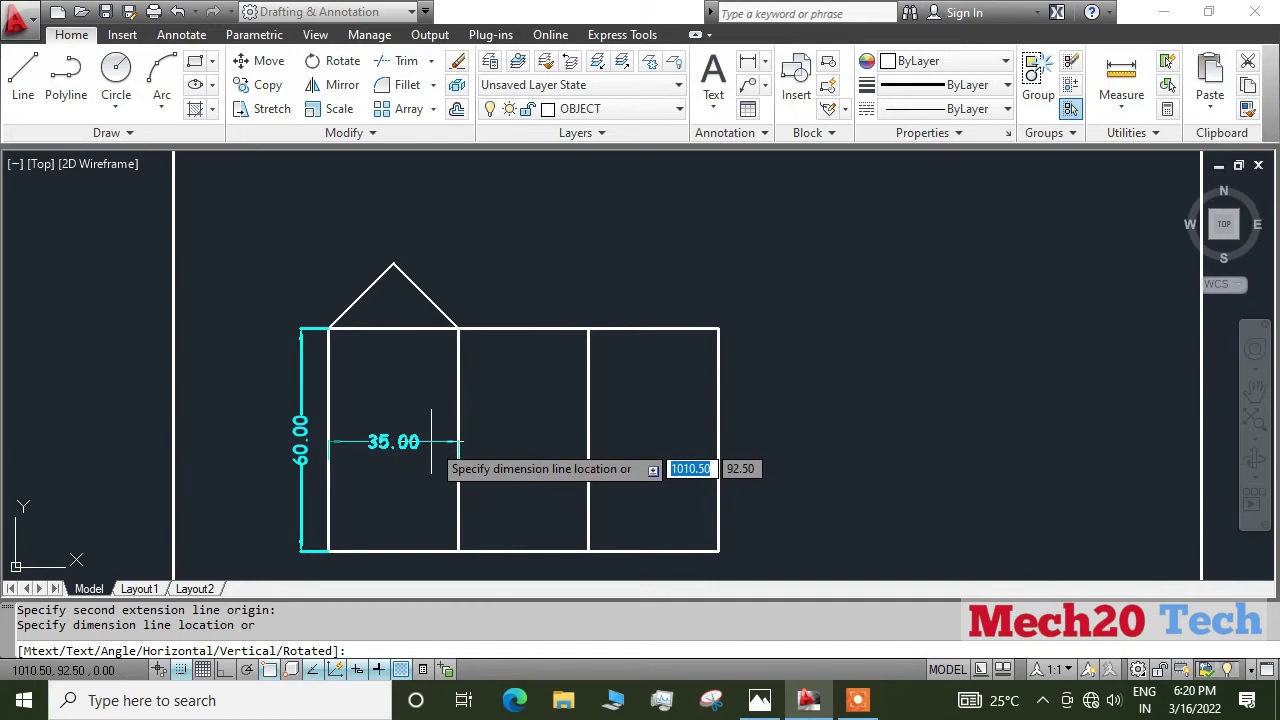
click(452, 441)
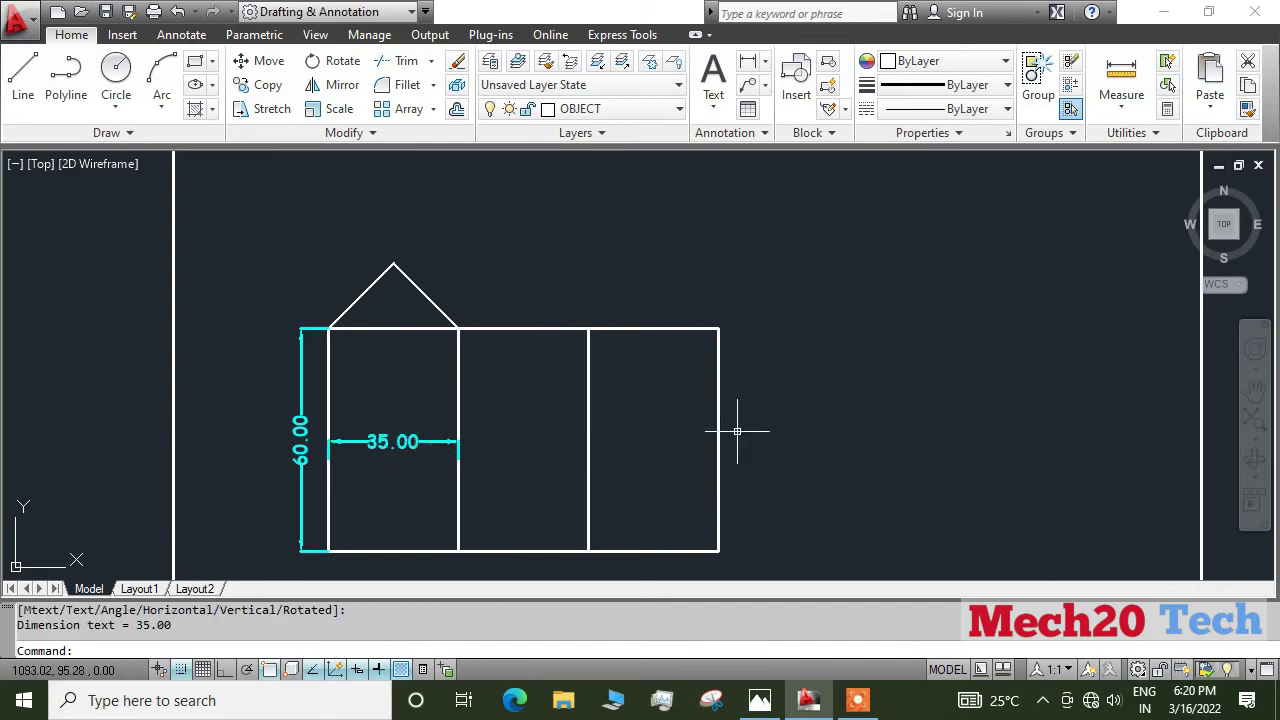
- Add a 24.74 aligned dimension along the left roof line
click(765, 62)
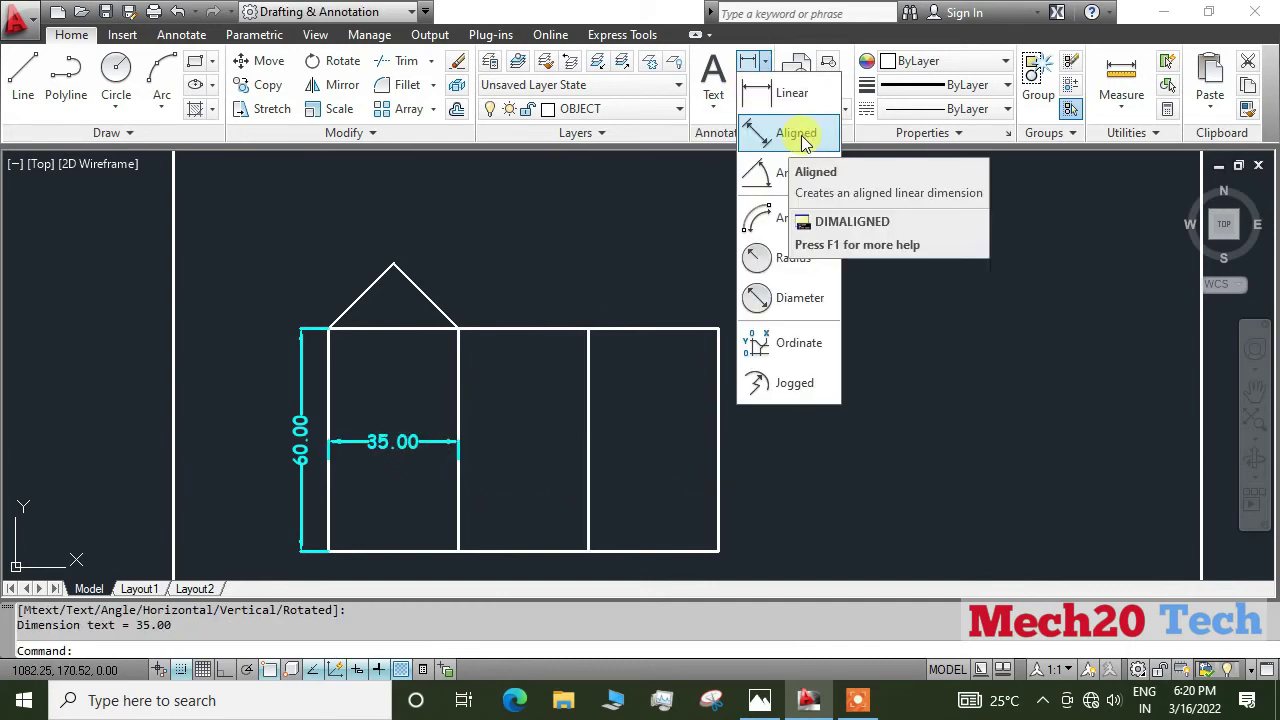
click(800, 135)
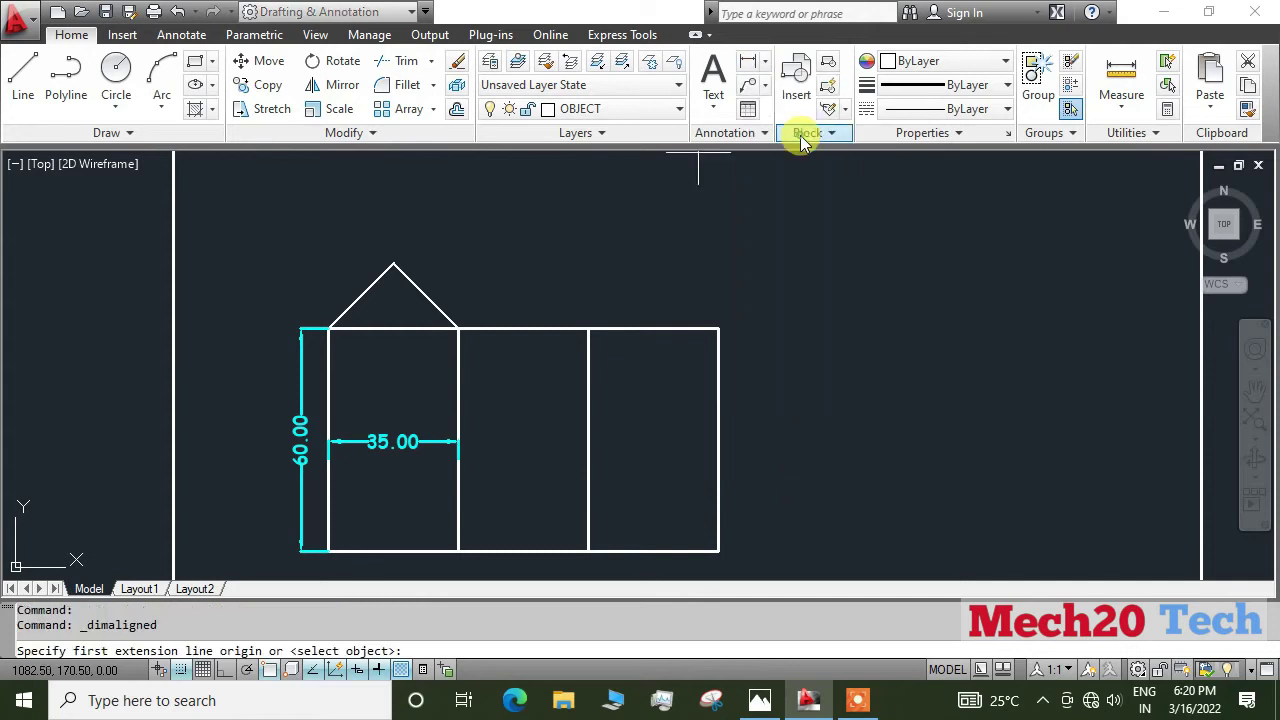
click(332, 325)
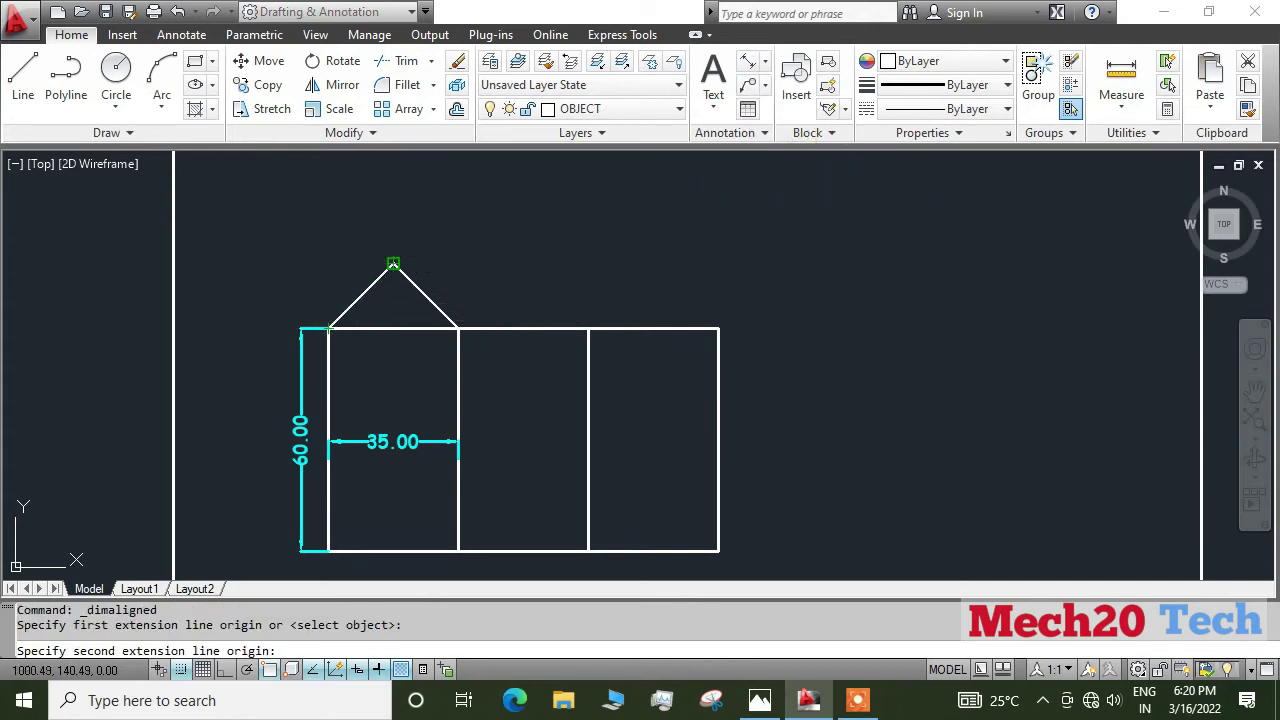
click(393, 263)
click(354, 265)
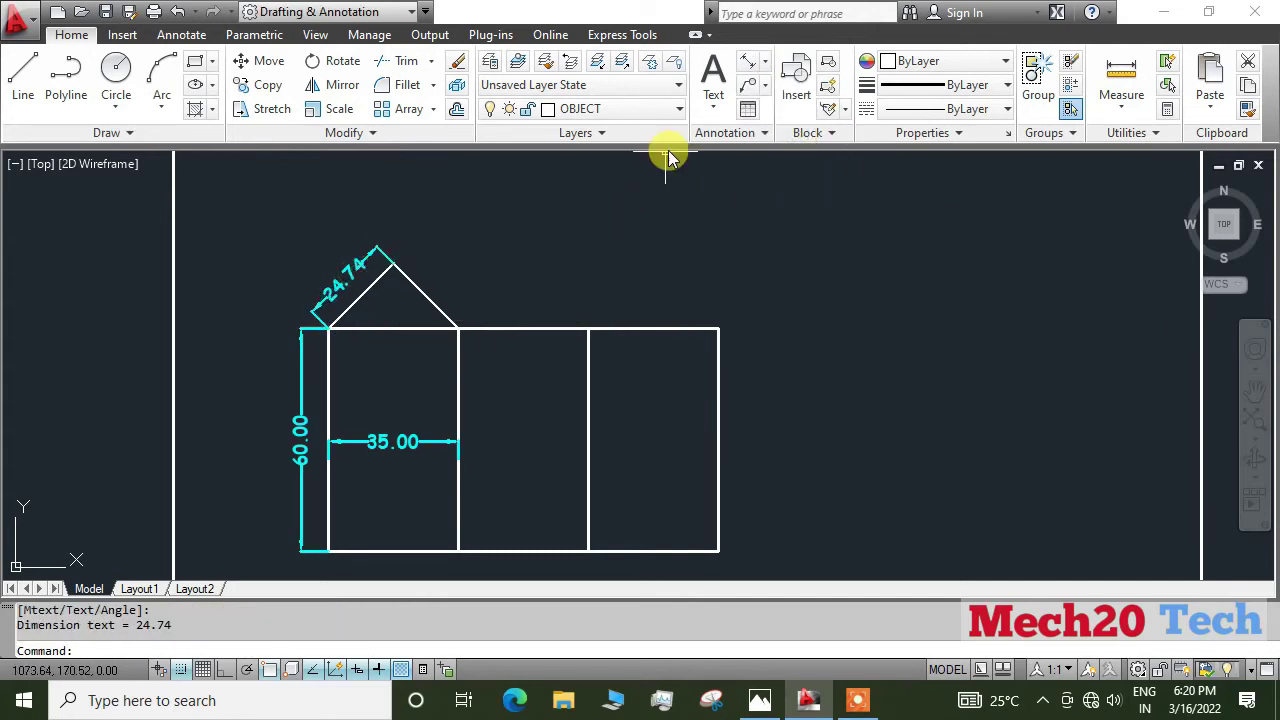
- Add a 45° angular dimension between the left roof line and the top edge, then check the reference
click(765, 62)
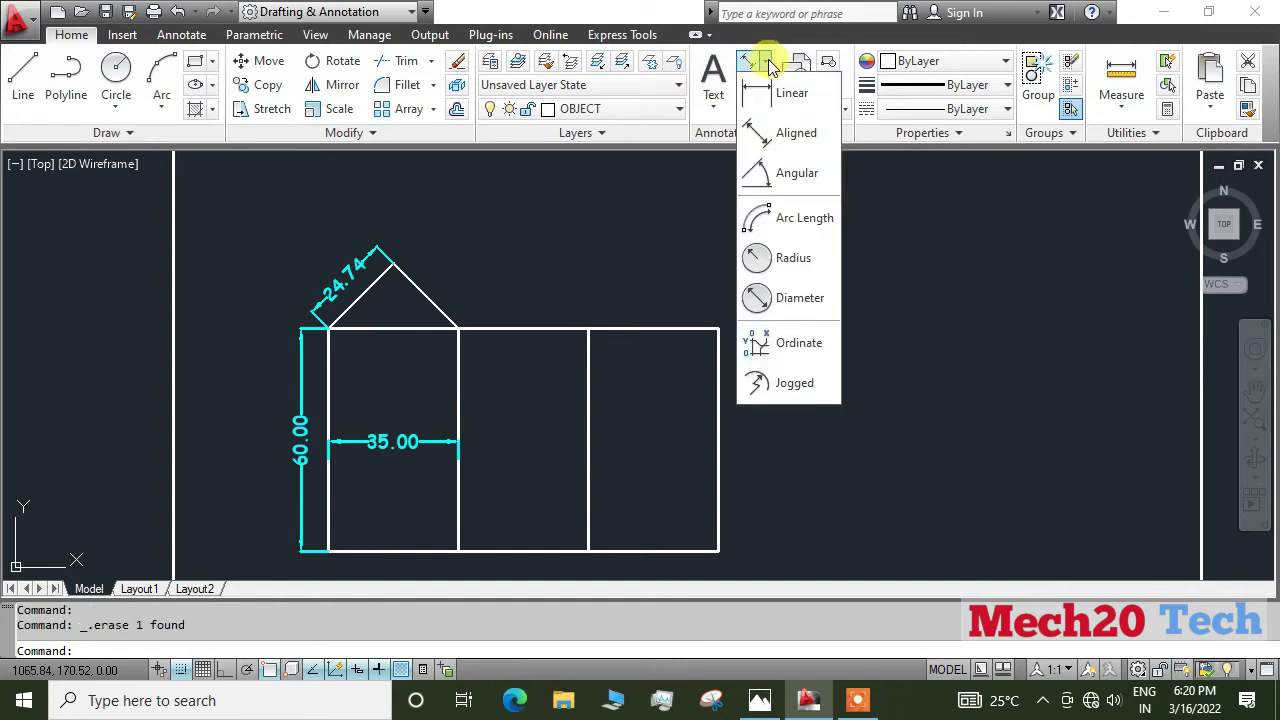
click(797, 176)
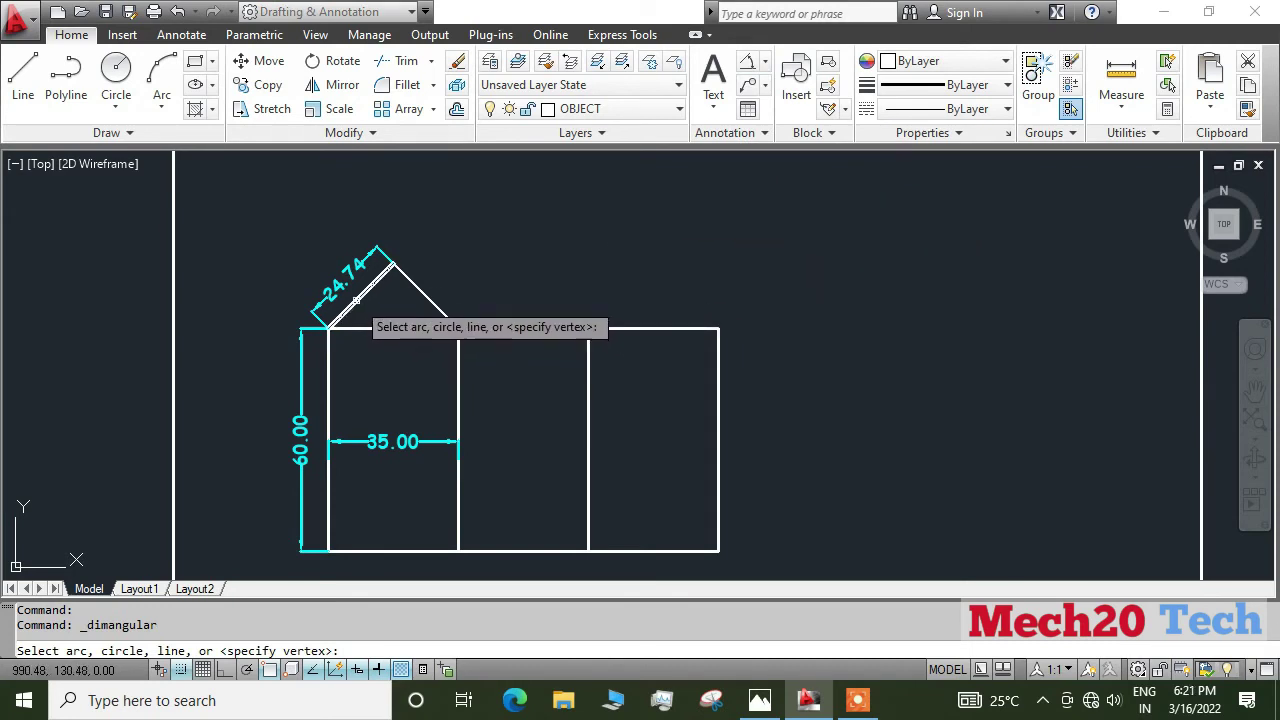
click(356, 300)
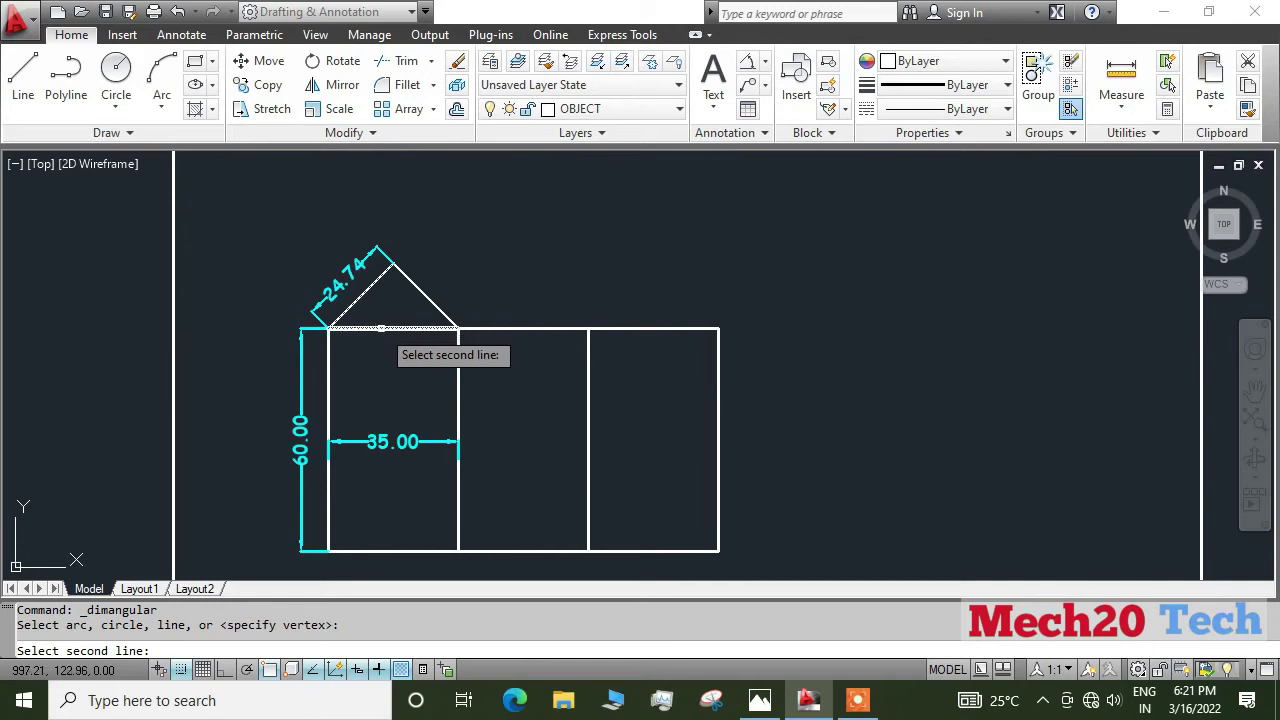
click(377, 328)
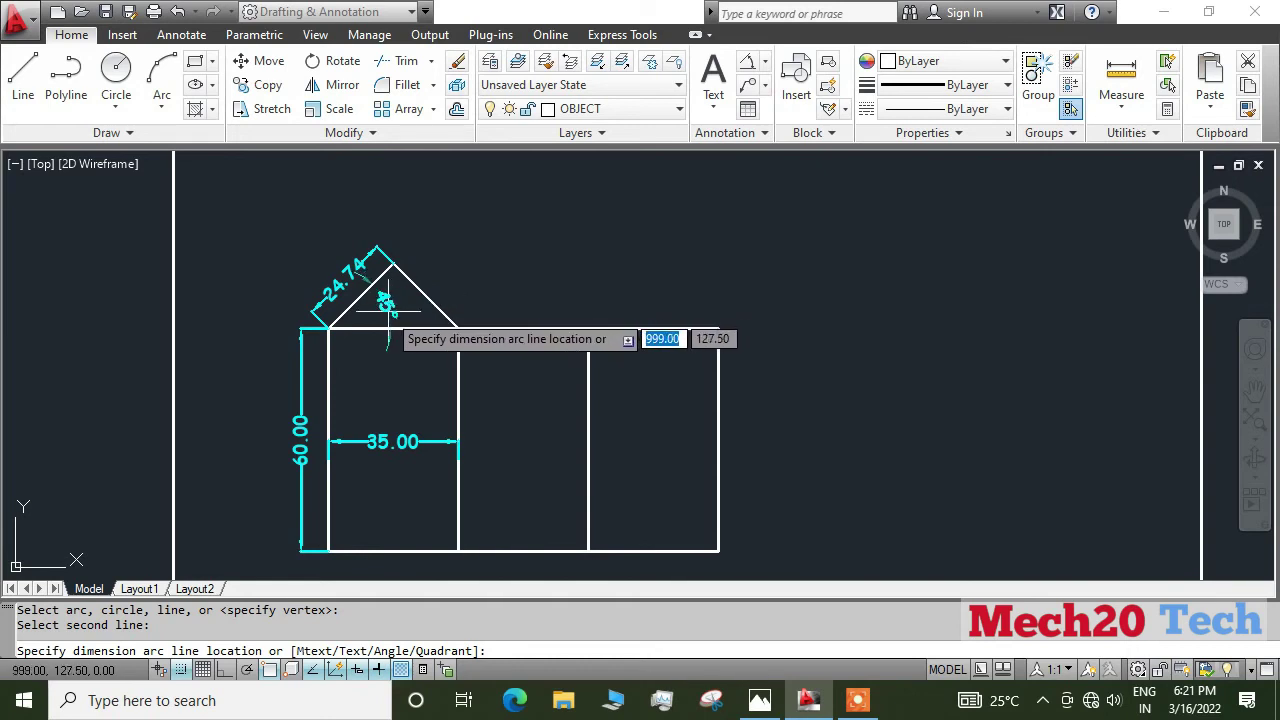
click(388, 311)
middle_drag(391, 294, 363, 250)
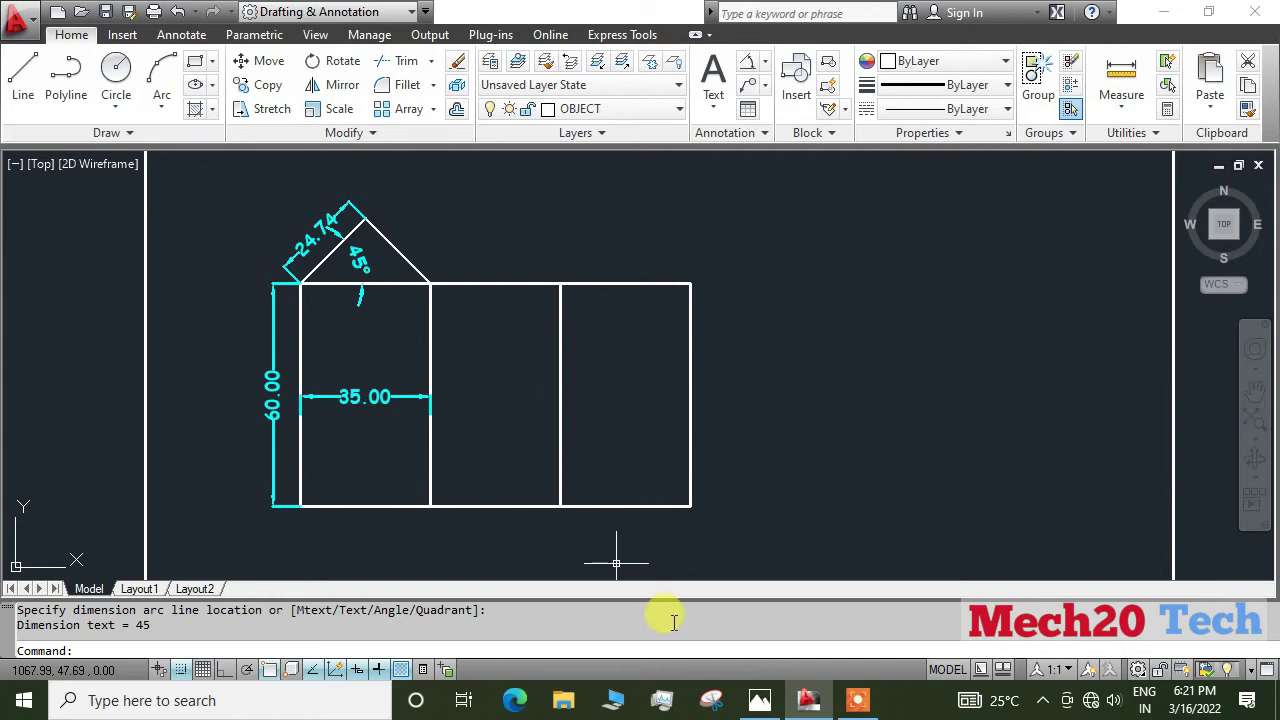
click(759, 699)
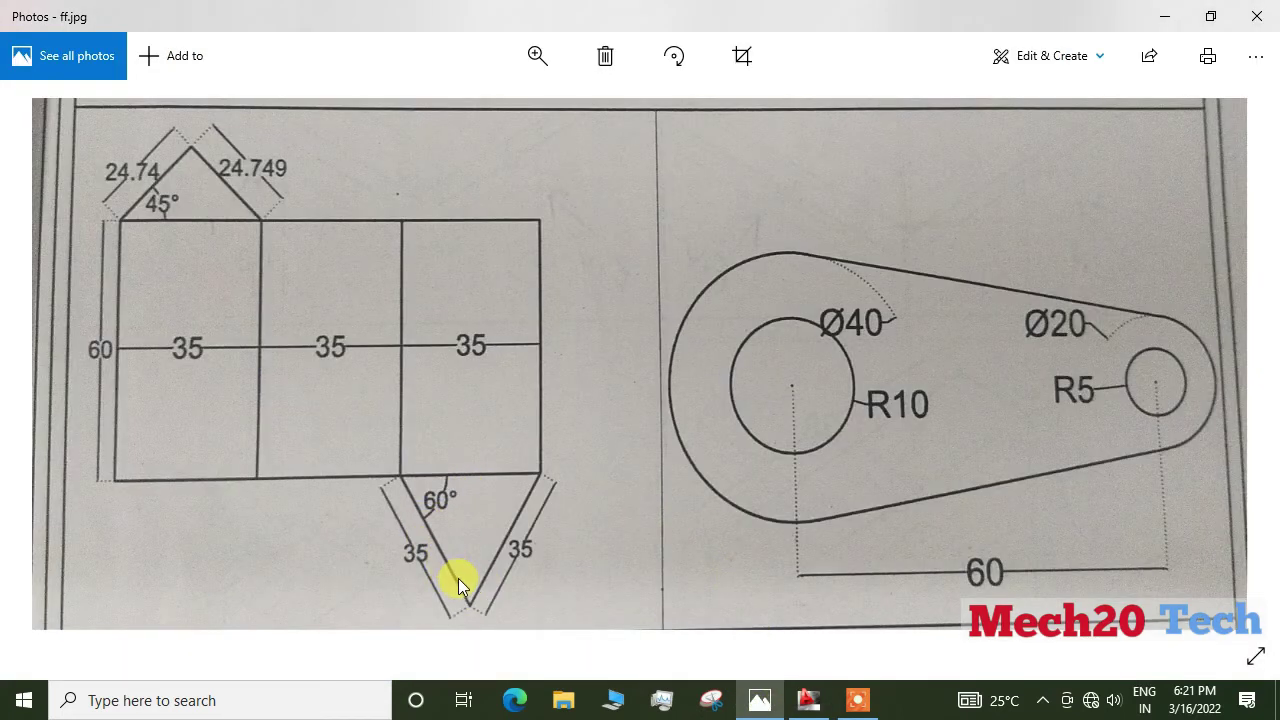
click(808, 699)
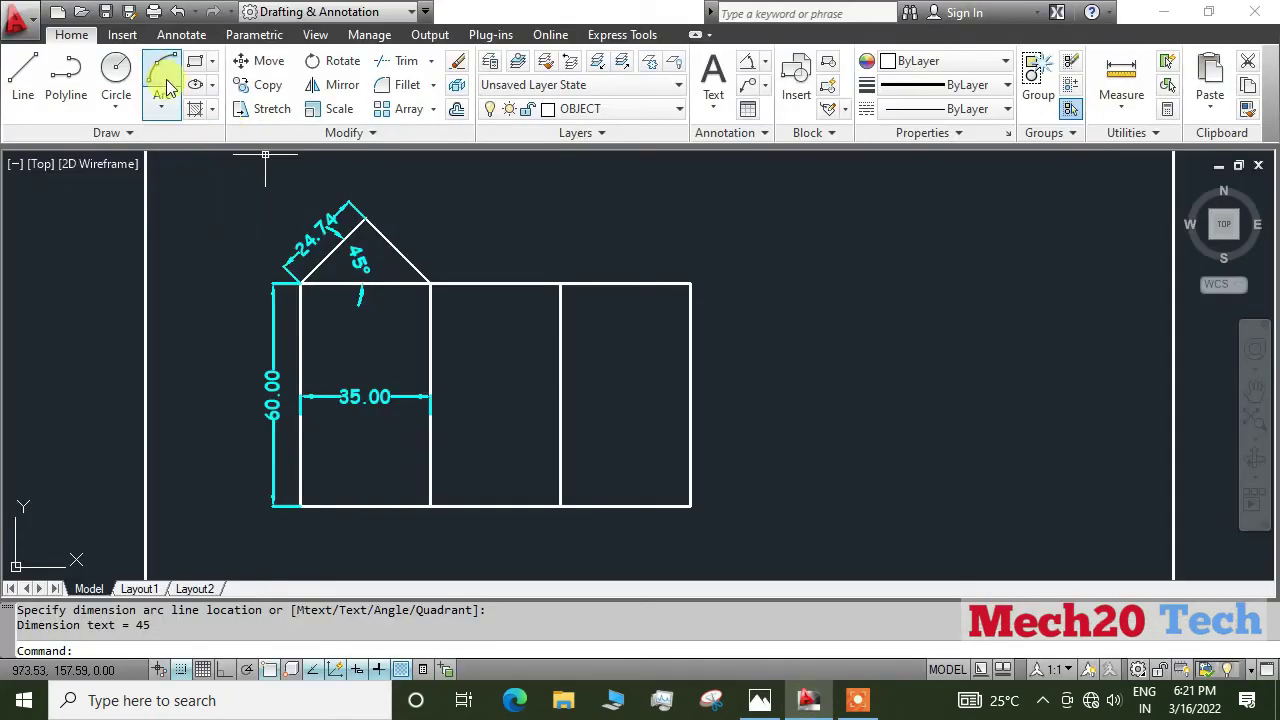
- Hang a V below the right box: a 35-unit line at -60°, closed to its bottom-right corner
click(40, 90)
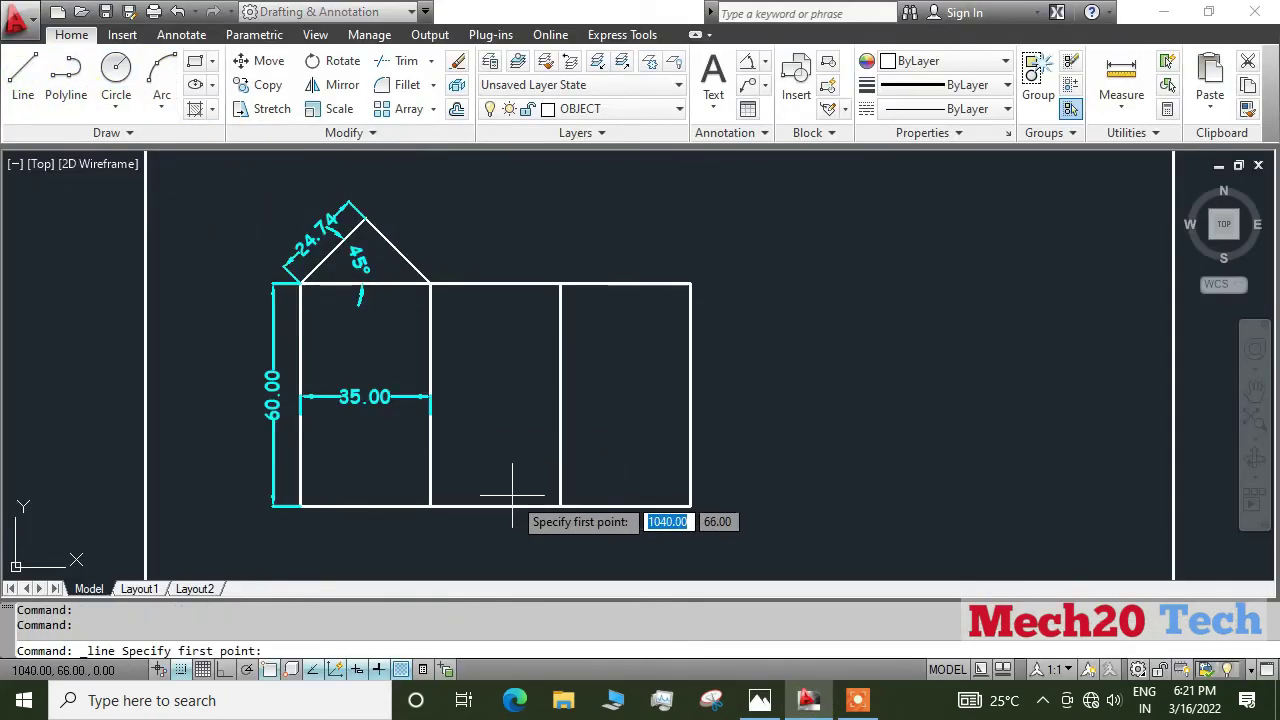
click(560, 506)
middle_drag(557, 510, 519, 400)
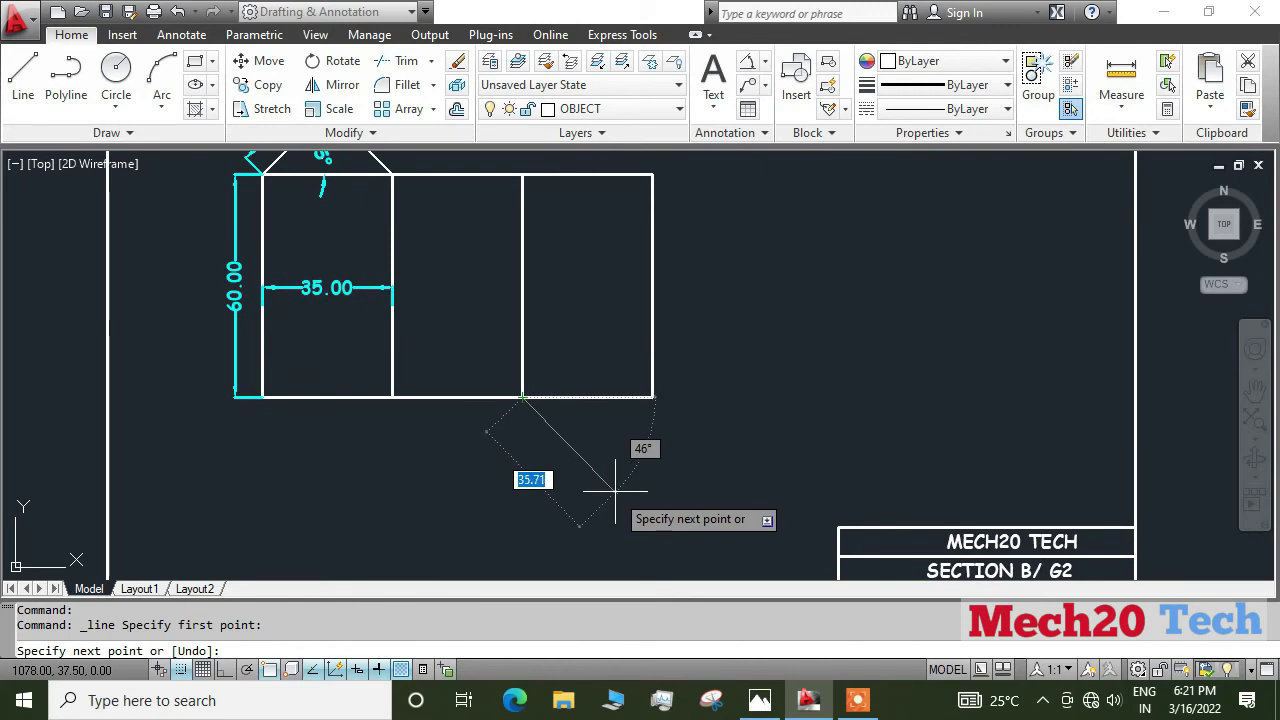
key(F8)
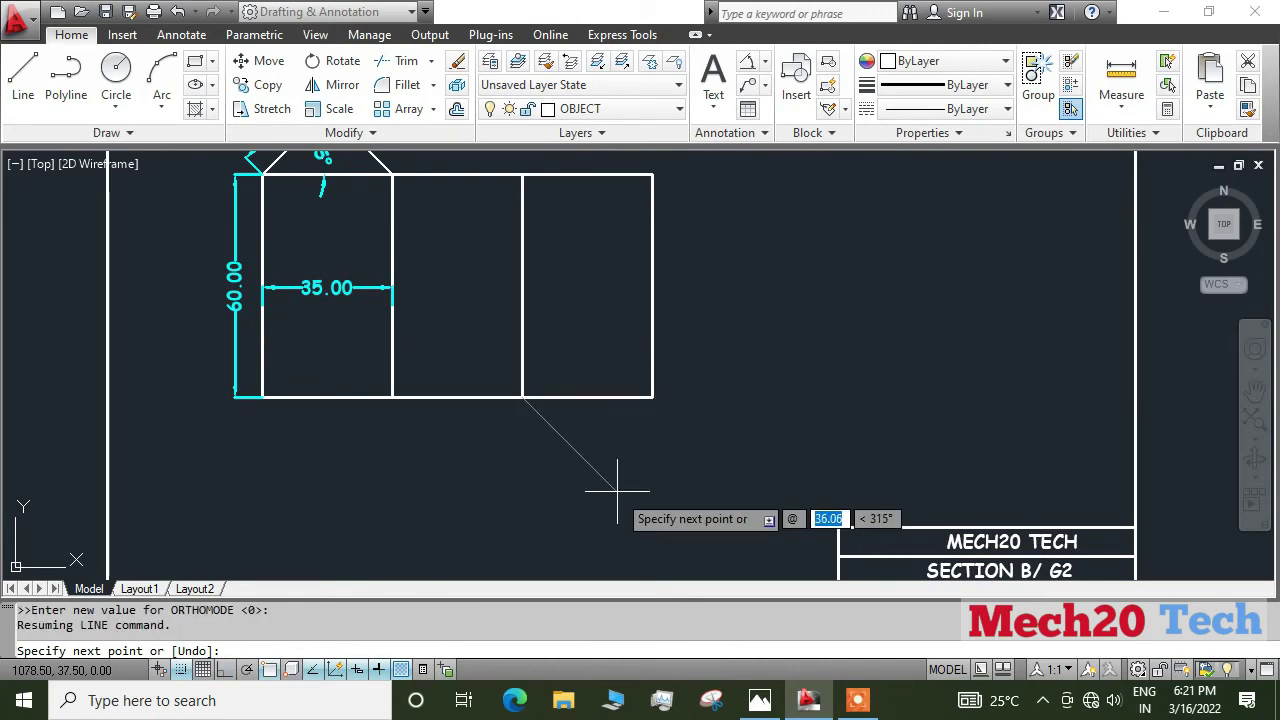
text(6)
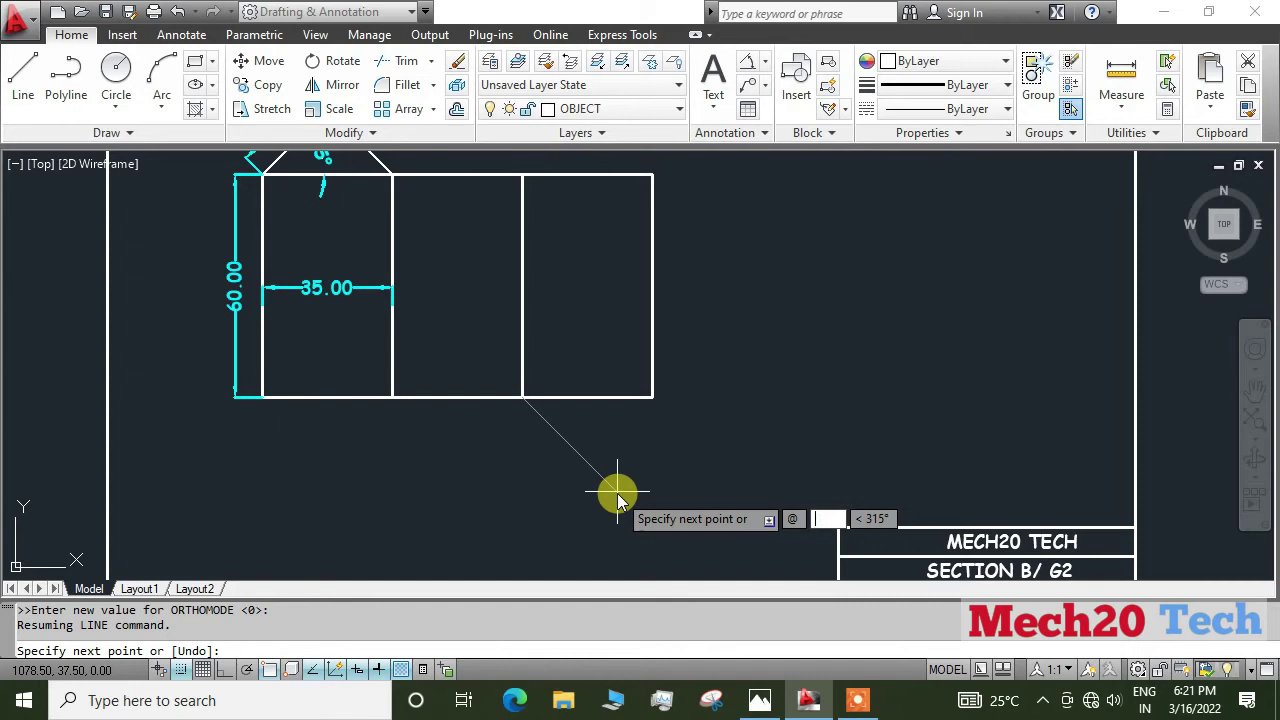
text(35)
key(Tab)
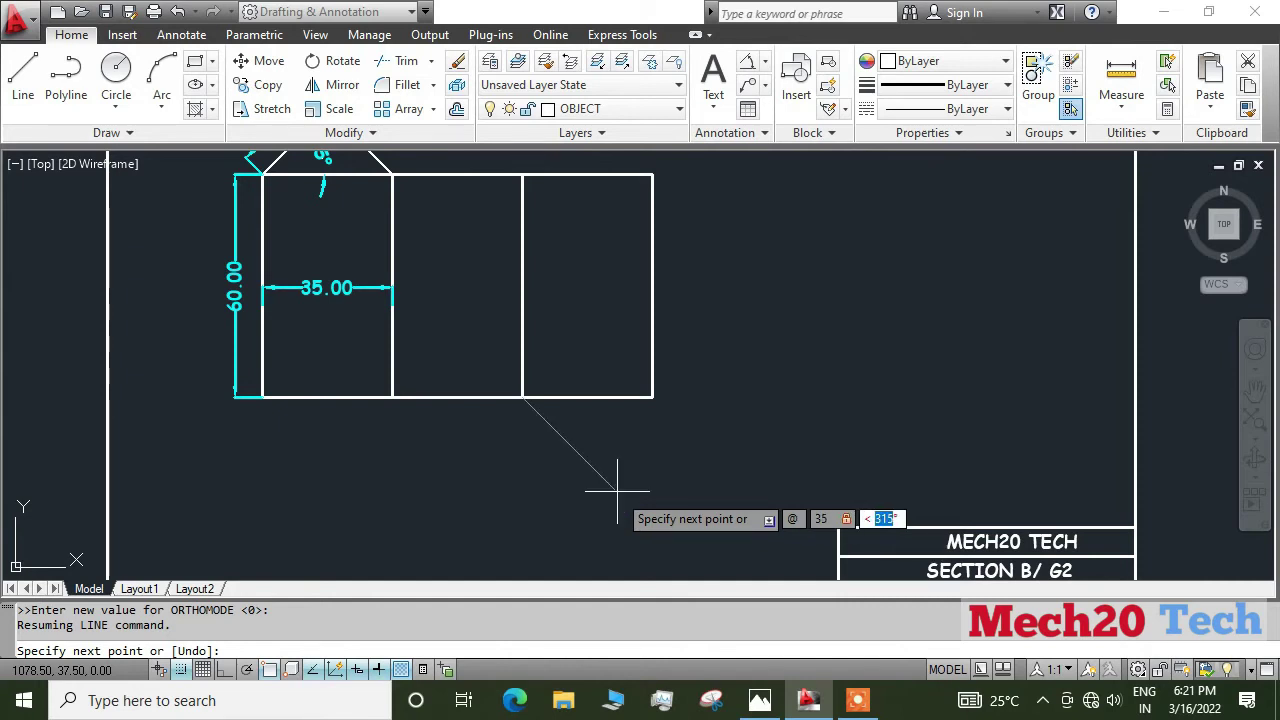
text(-60)
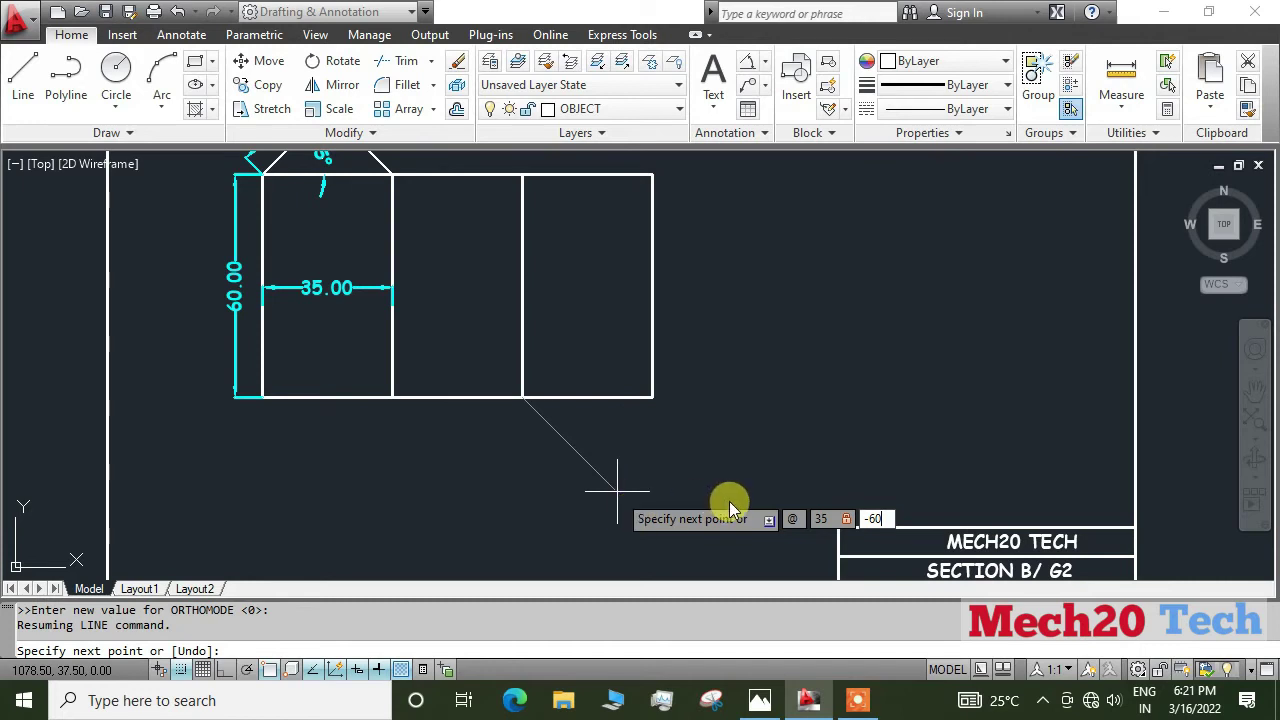
key(Return)
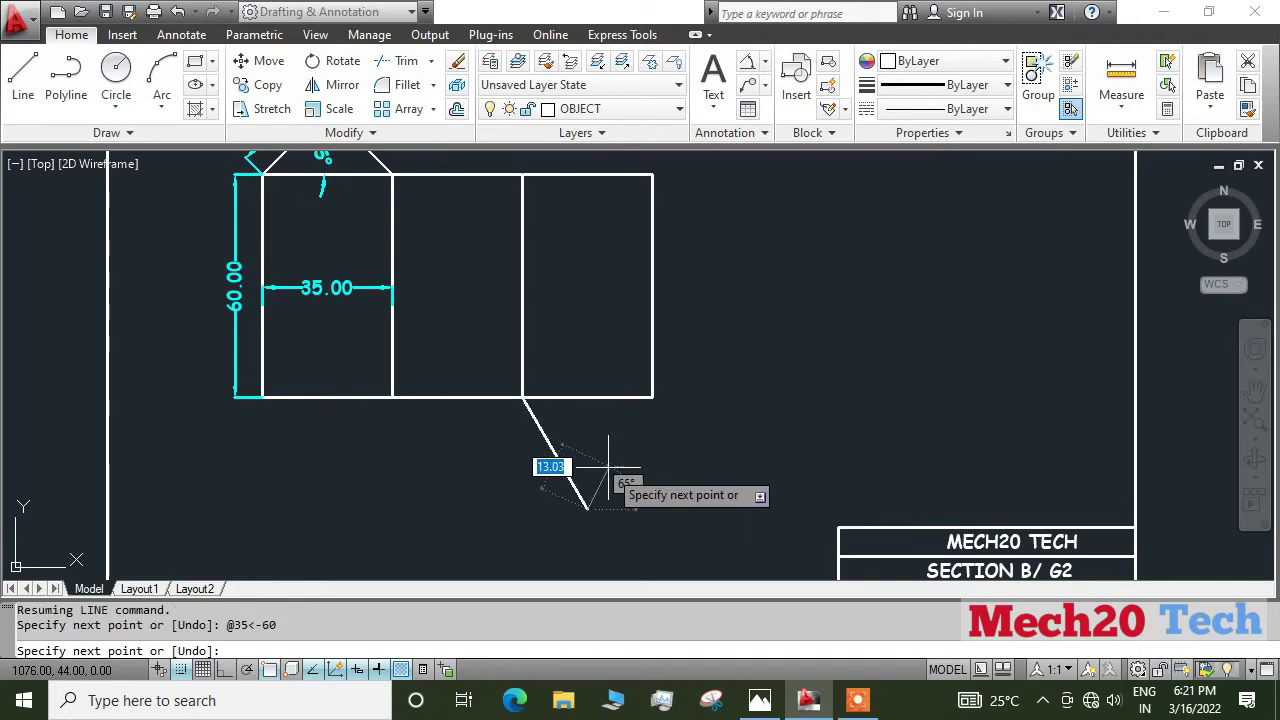
click(650, 398)
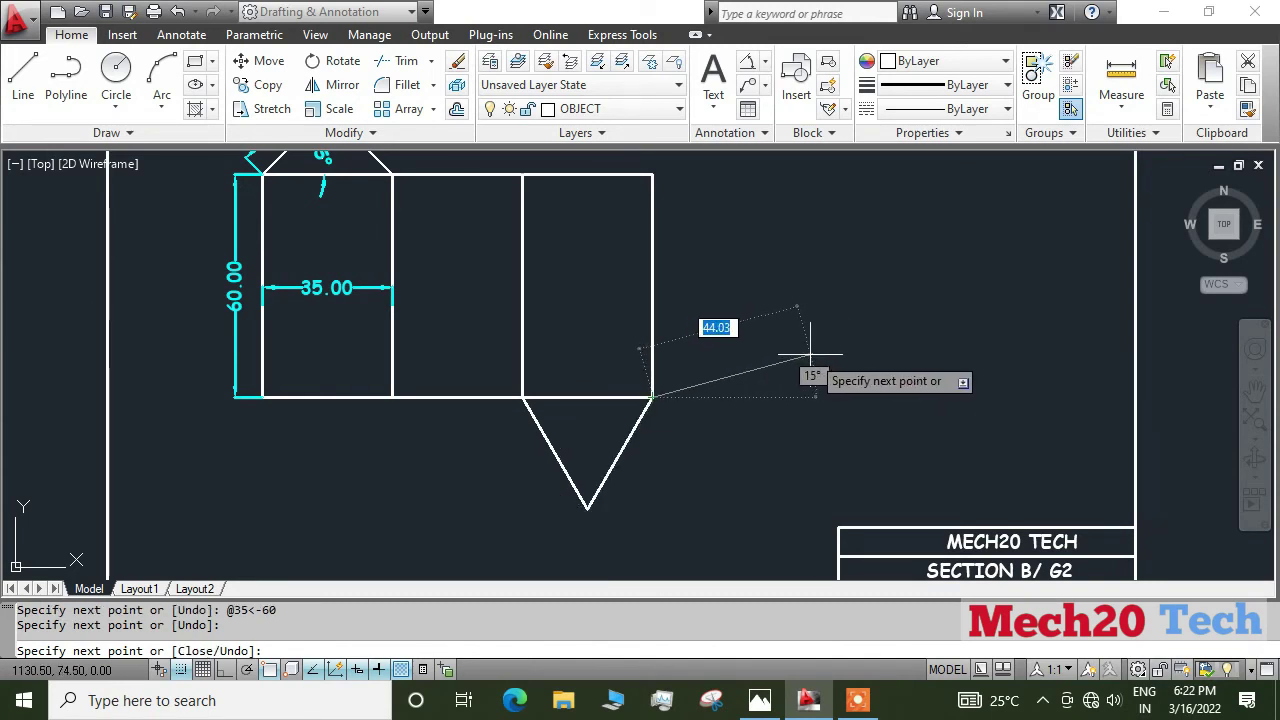
key(Escape)
middle_drag(769, 360, 771, 423)
- Add a 60° angular dimension between the triangle's left side and the rectangle's bottom edge
click(745, 66)
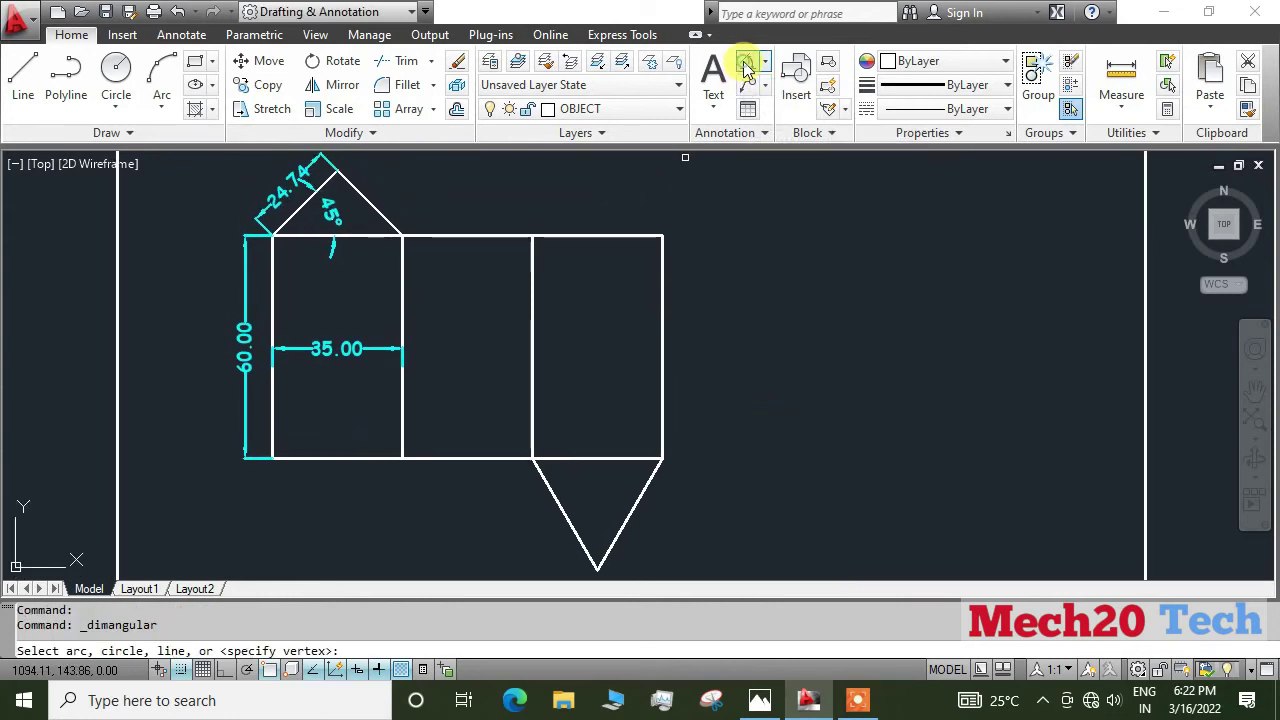
click(554, 492)
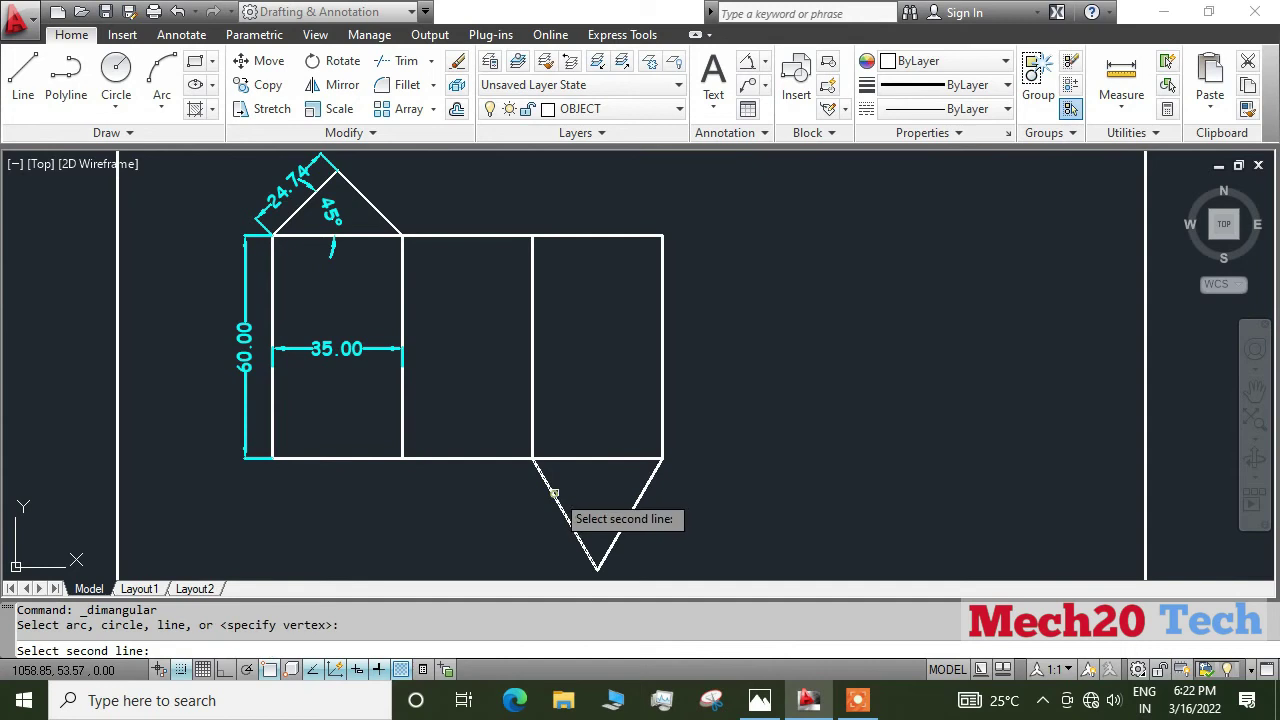
click(572, 457)
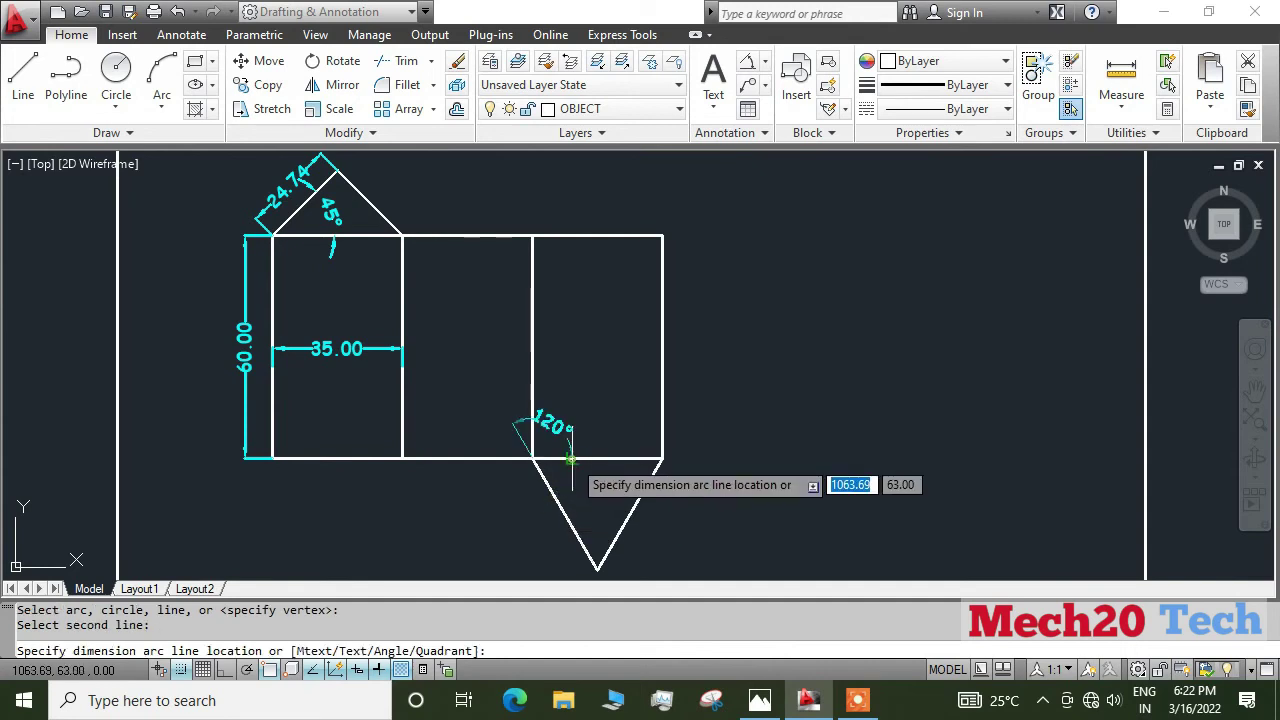
click(588, 482)
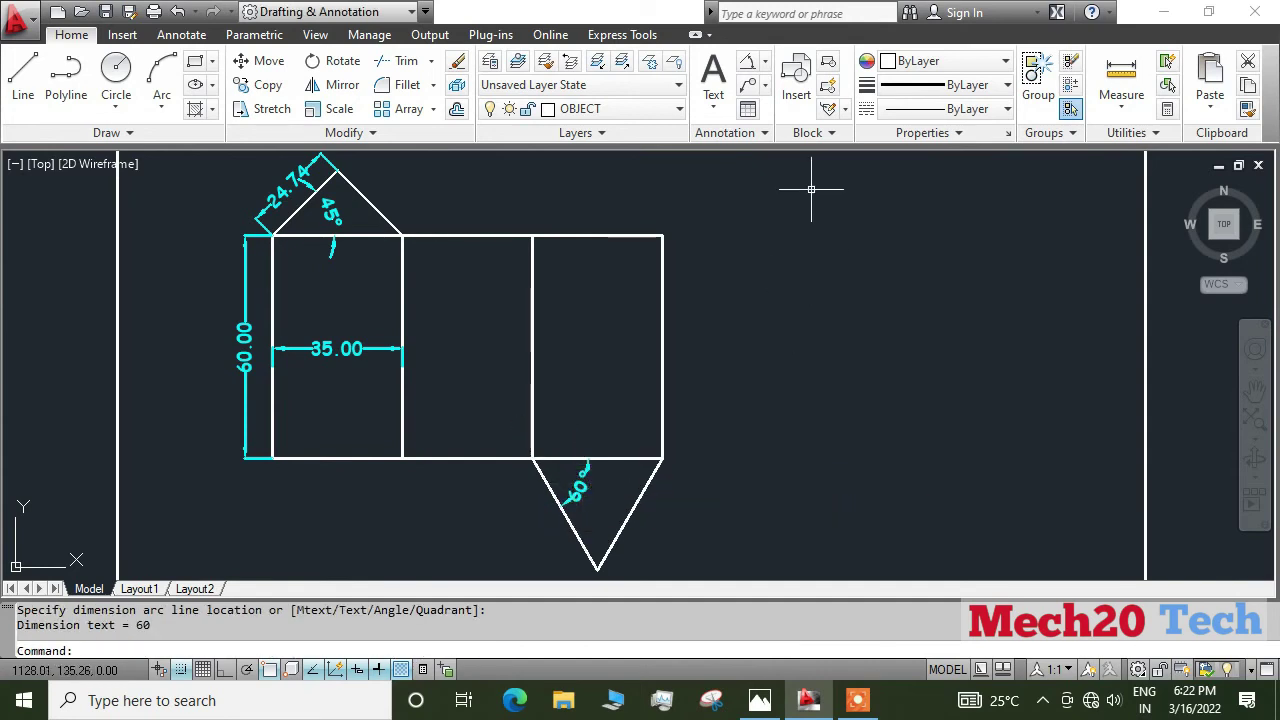
- Add a 35.00 aligned dimension along the triangle's left side, then zoom out to the whole sheet
click(765, 62)
click(772, 133)
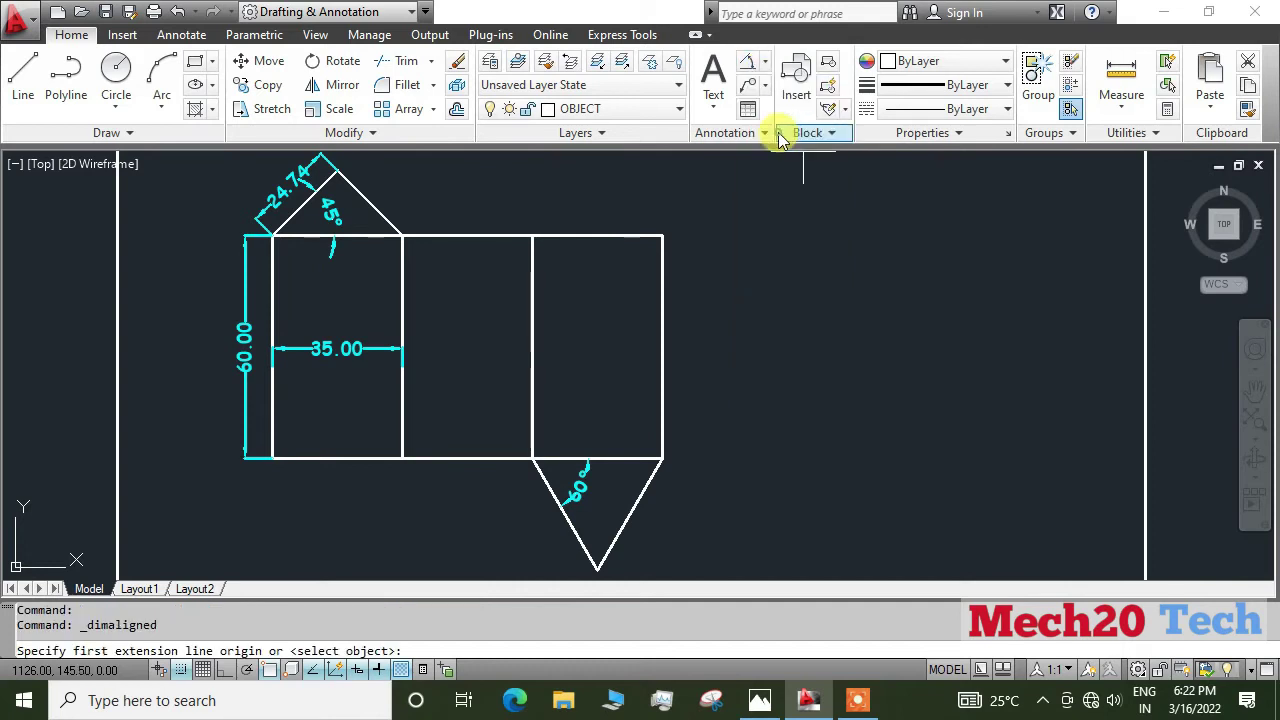
click(596, 570)
click(532, 458)
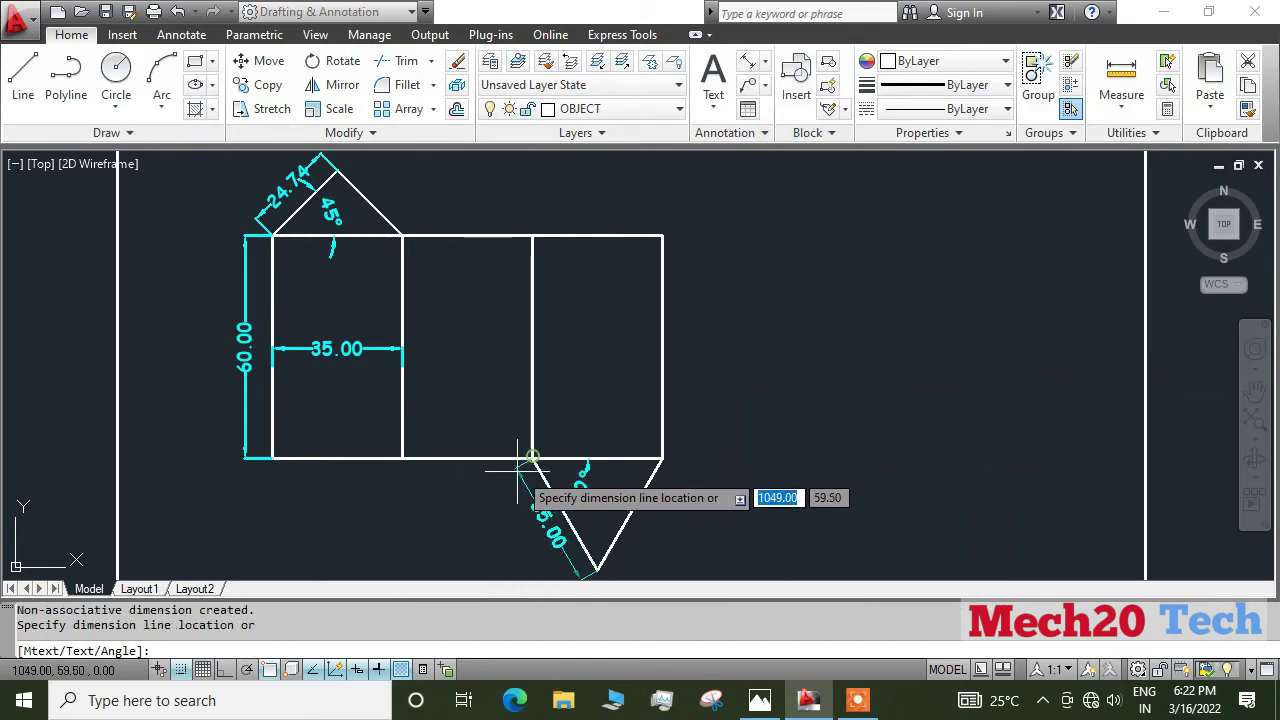
click(509, 471)
middle_drag(509, 471, 703, 434)
scroll(705, 437, down, 2)
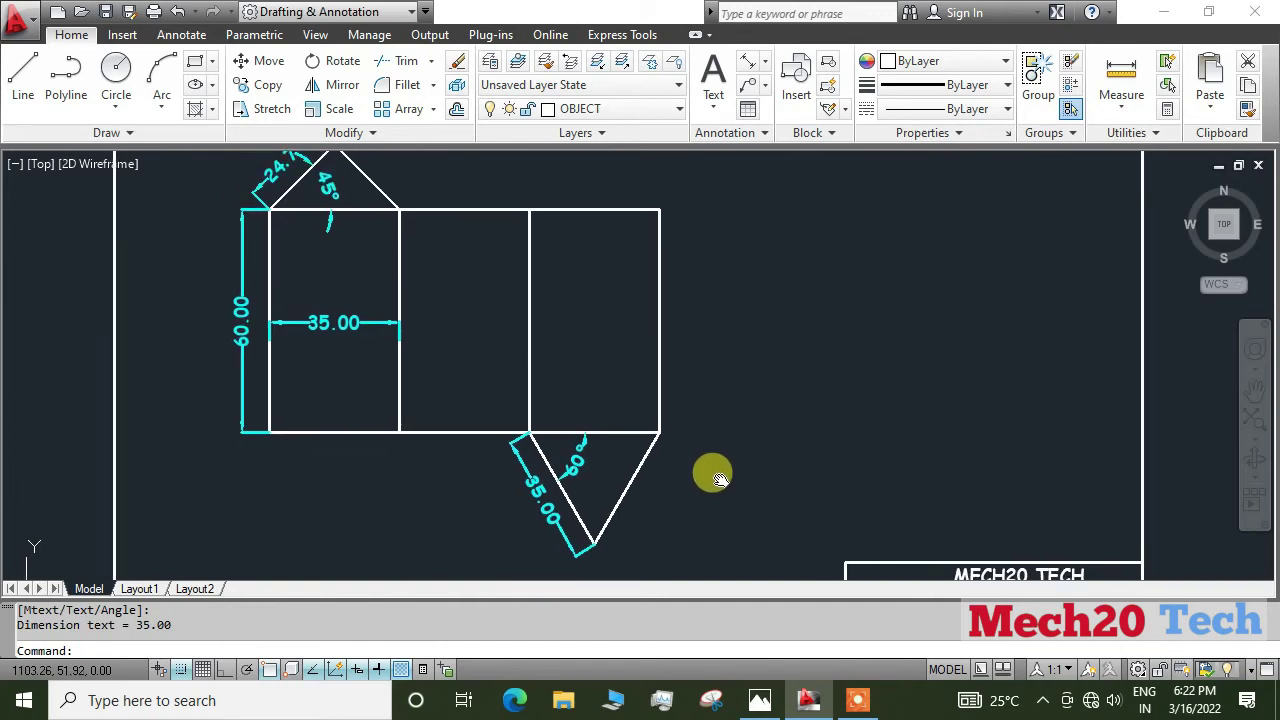
scroll(730, 480, down, 2)
mouse_move(845, 447)
middle_down()
mouse_move(751, 417)
mouse_move(583, 420)
middle_up()
scroll(765, 424, down, 2)
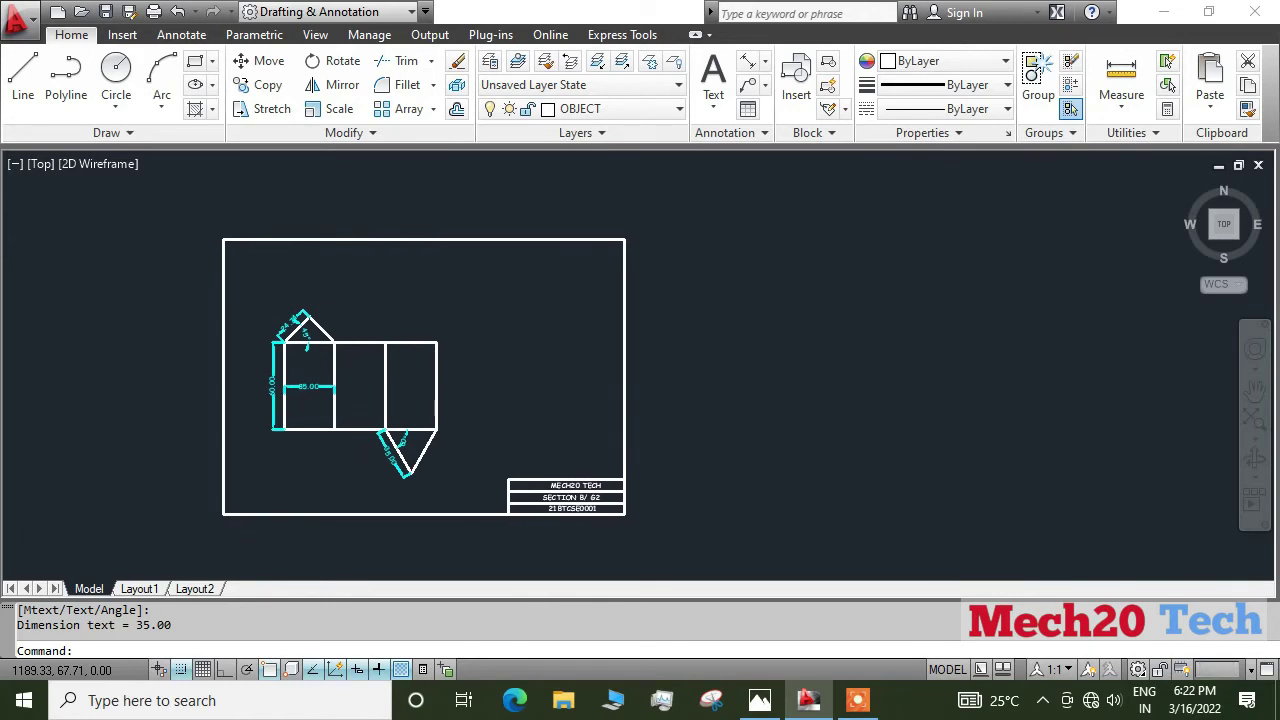
- Window-select the border and title block, clear it, then start a window around the entire sheet
click(696, 434)
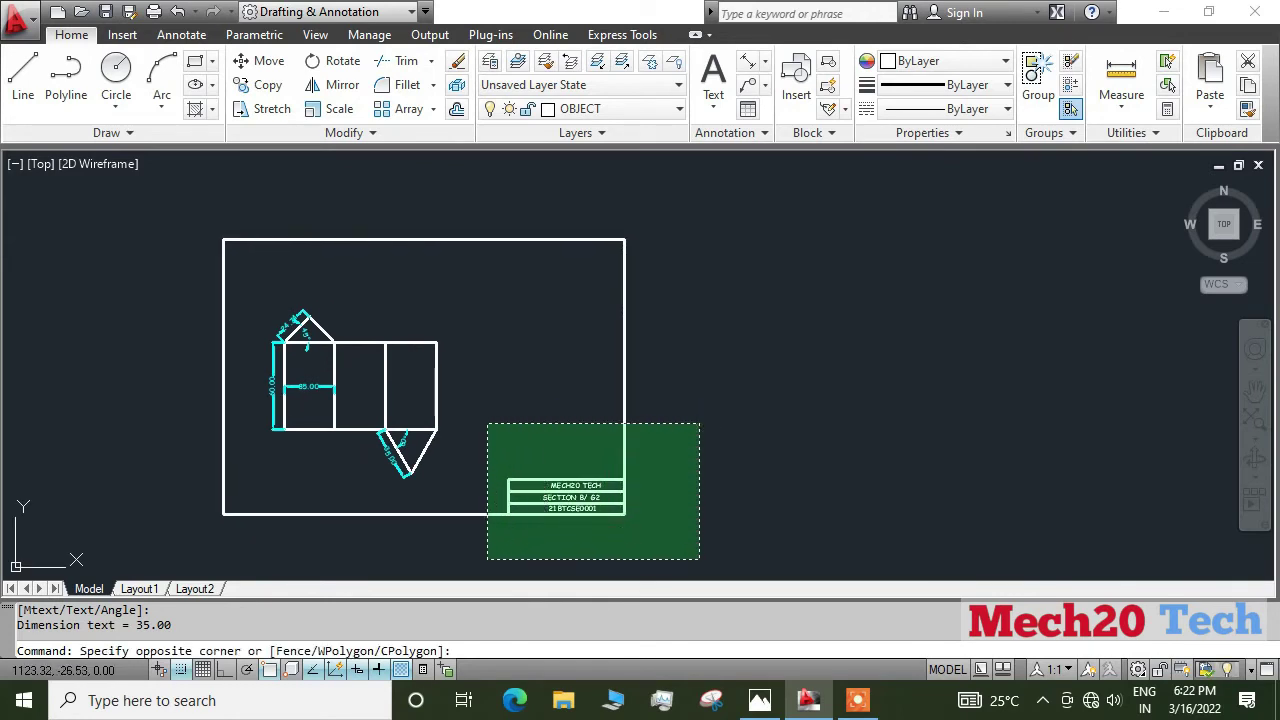
click(537, 548)
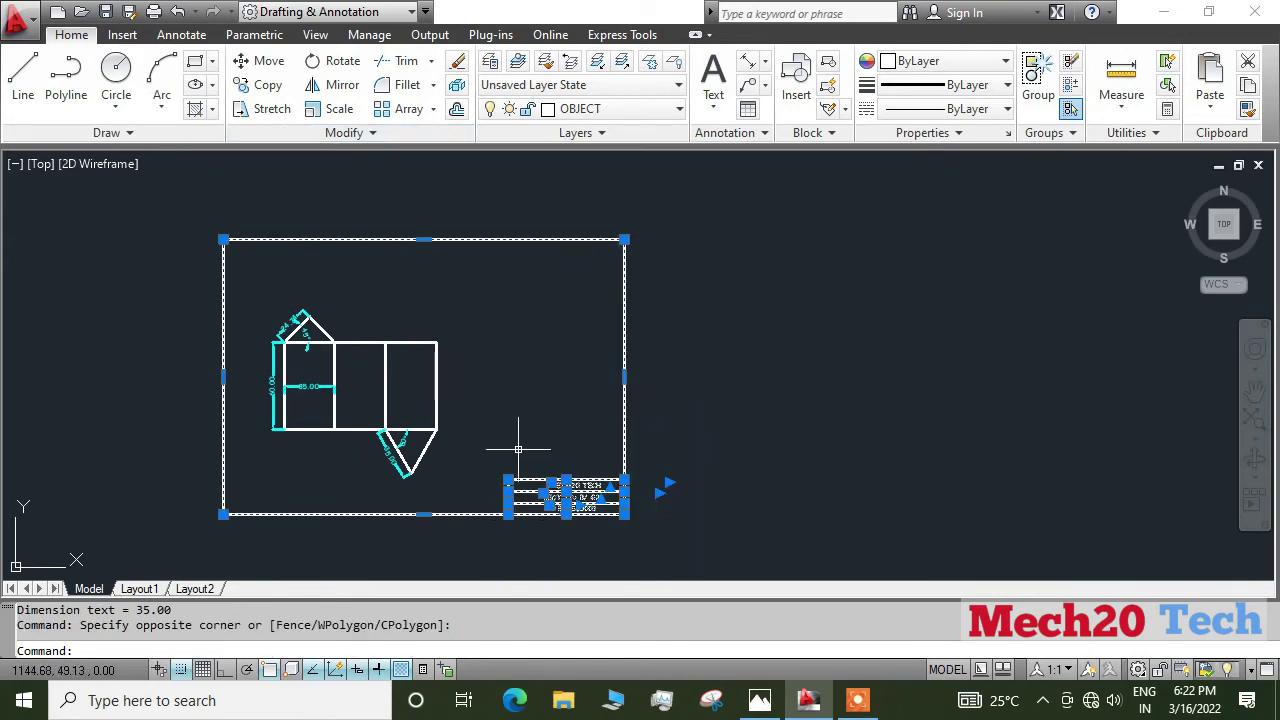
key(Escape)
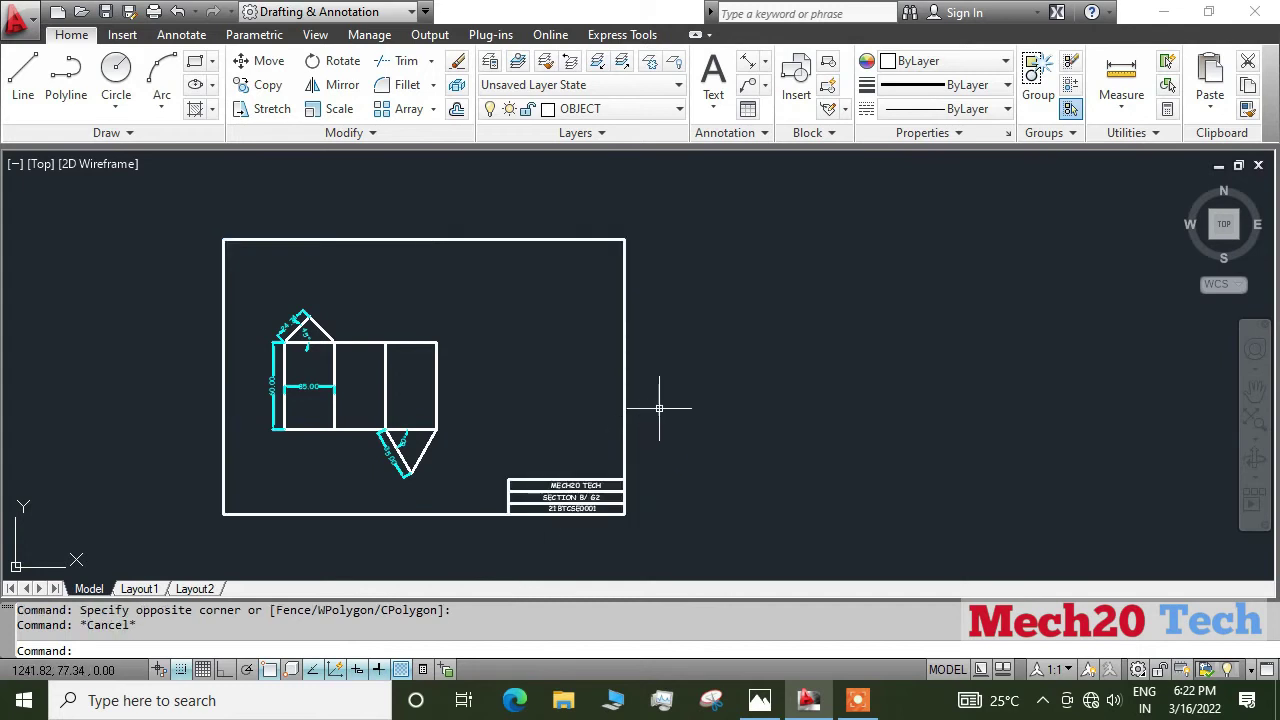
click(664, 403)
click(480, 562)
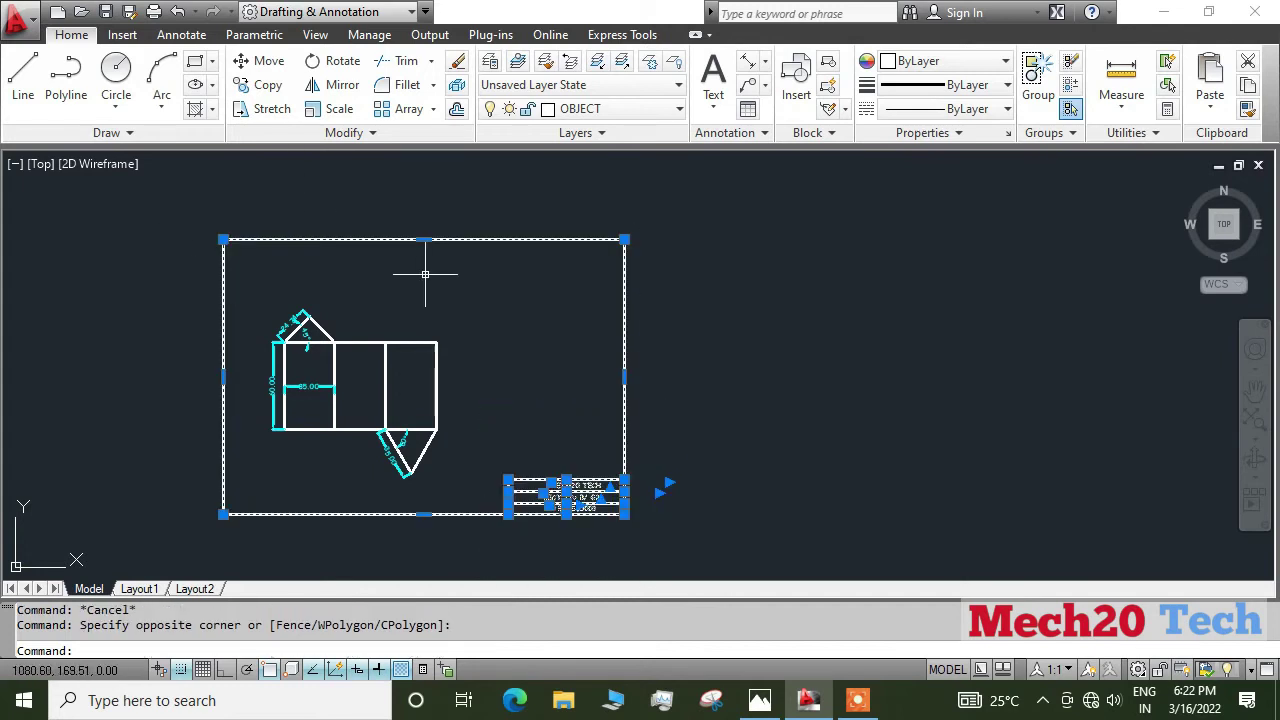
key(Escape)
click(196, 194)
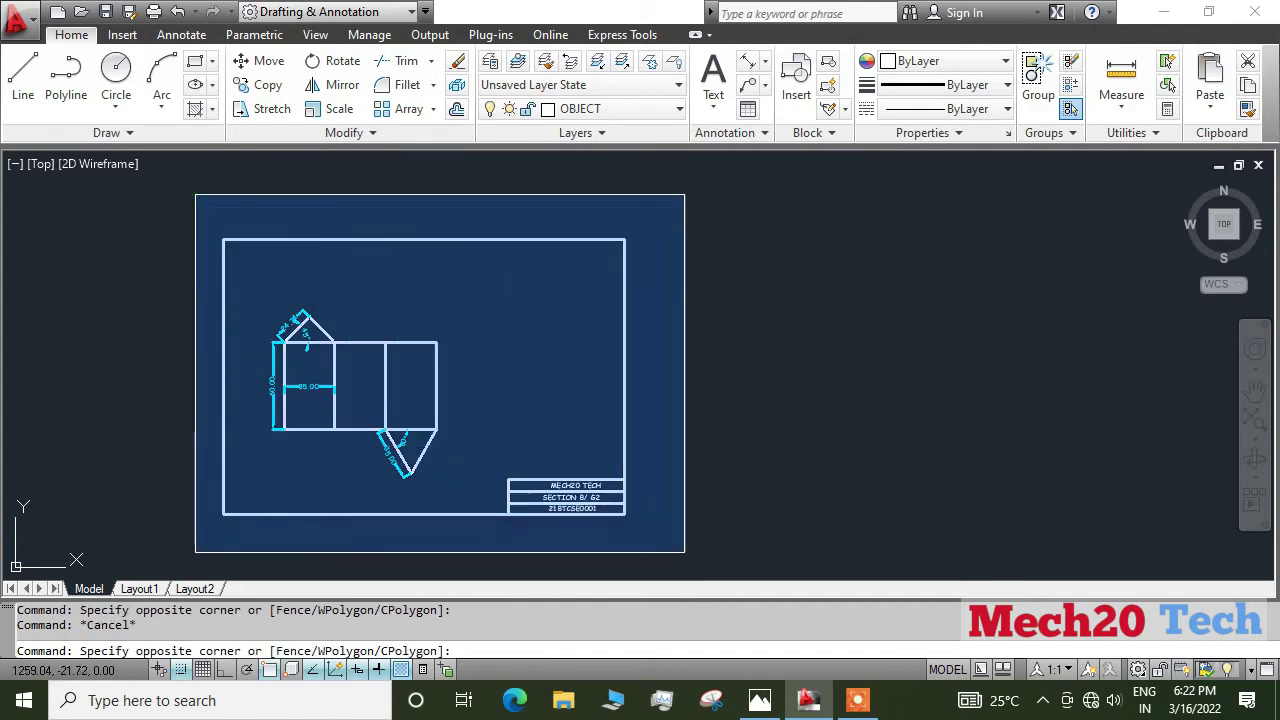
- Copy the whole bordered sheet from its lower-left corner to a spot beside the original
click(685, 552)
click(262, 85)
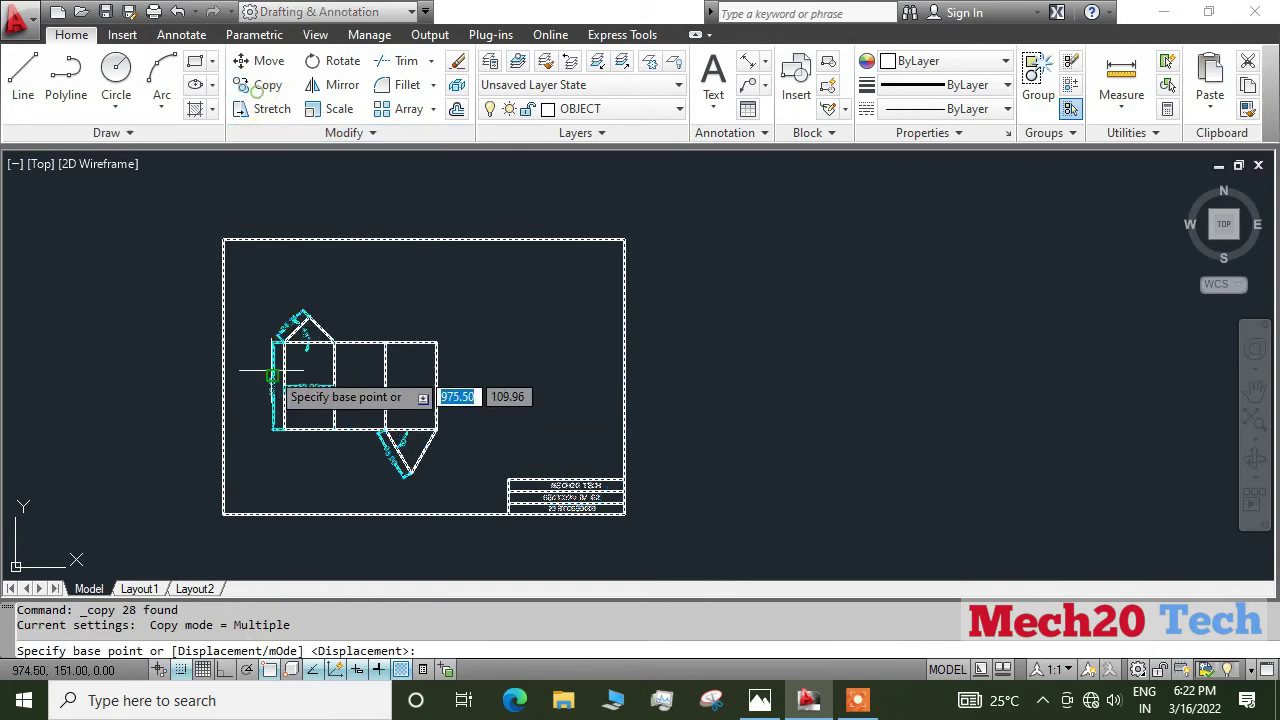
click(226, 515)
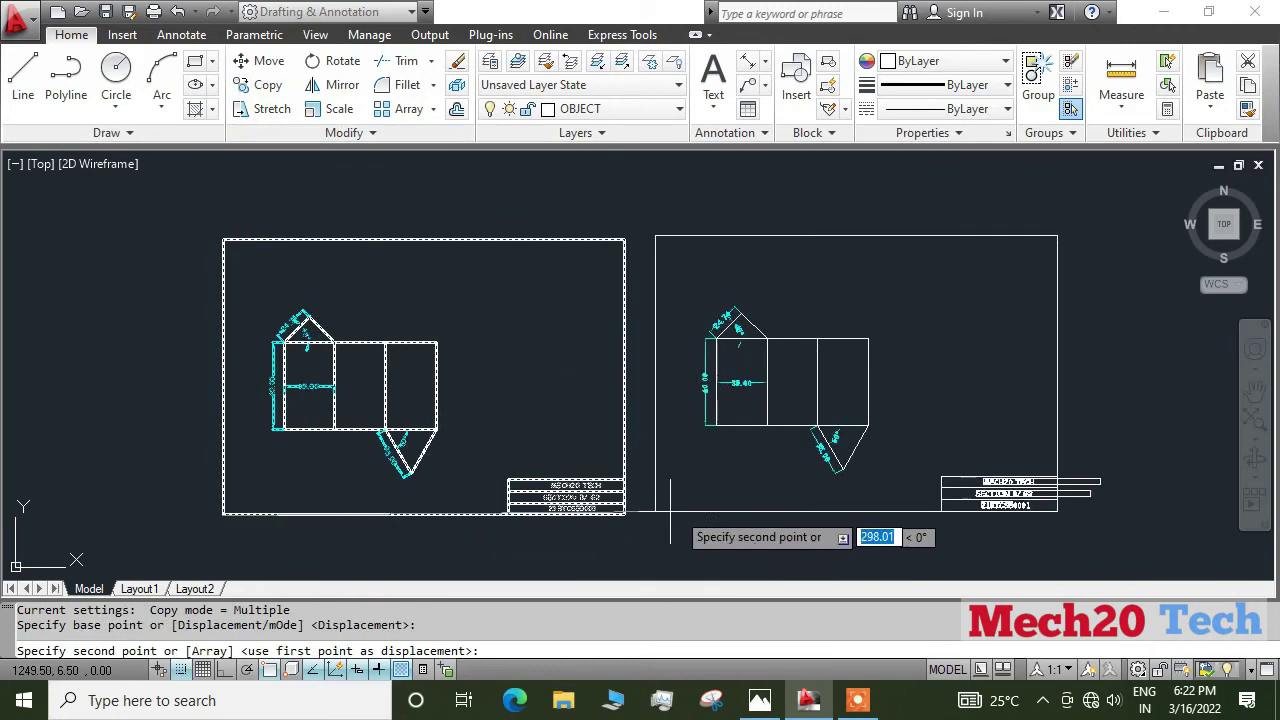
click(732, 514)
key(Escape)
mouse_move(910, 445)
middle_down()
mouse_move(565, 460)
mouse_move(690, 420)
middle_up()
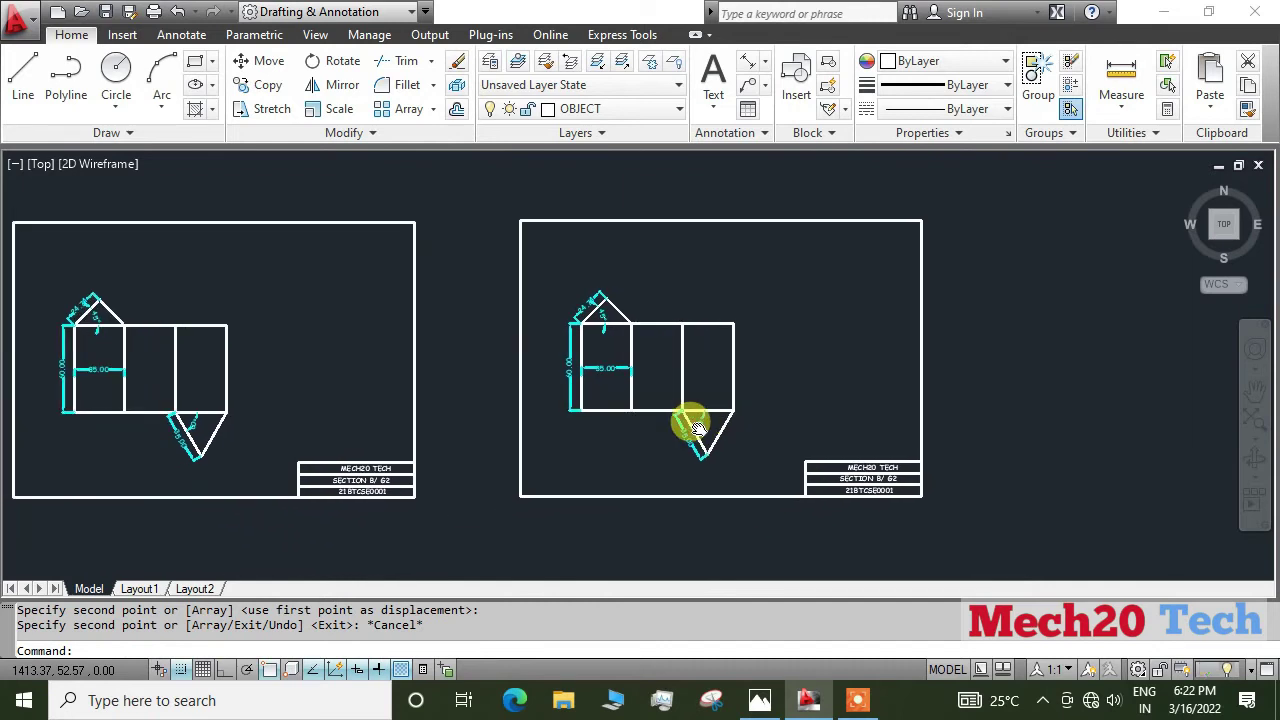
- Erase the copy's drawing so only its frame and title block remain, then view the reference photo
click(540, 266)
click(771, 483)
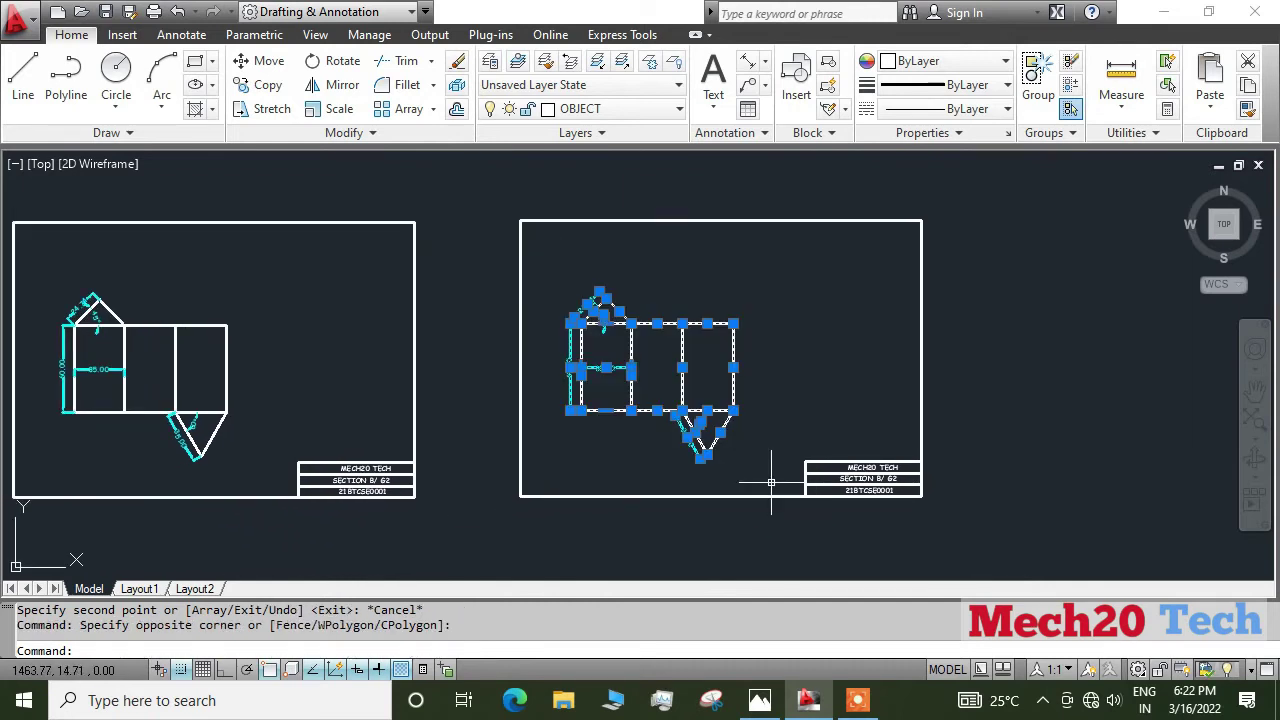
key(Delete)
middle_drag(734, 437, 686, 434)
scroll(690, 432, up, 2)
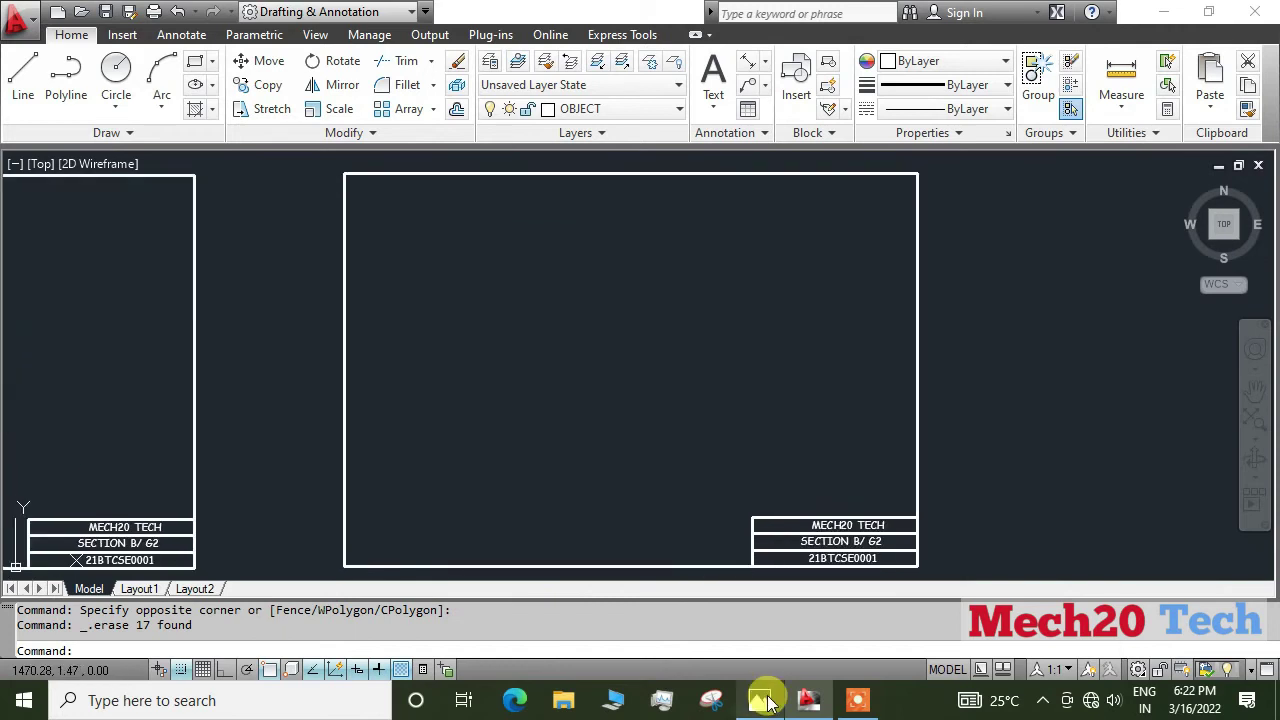
click(762, 700)
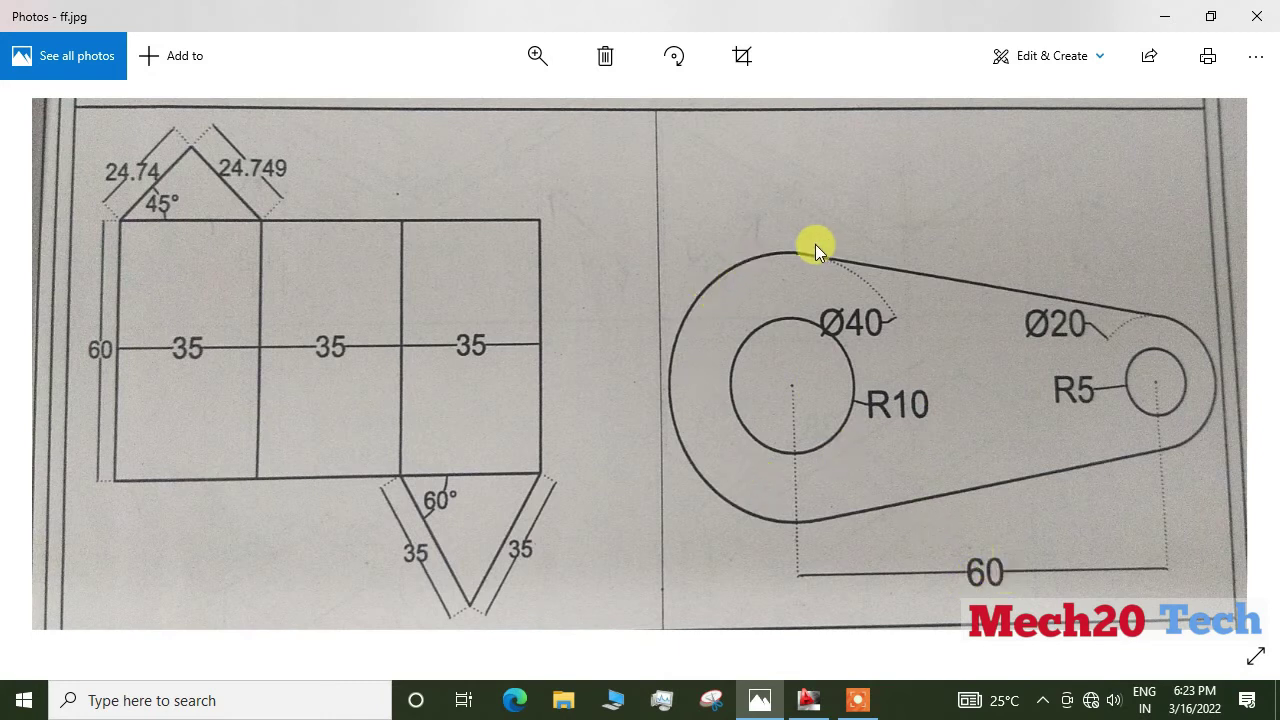
click(808, 700)
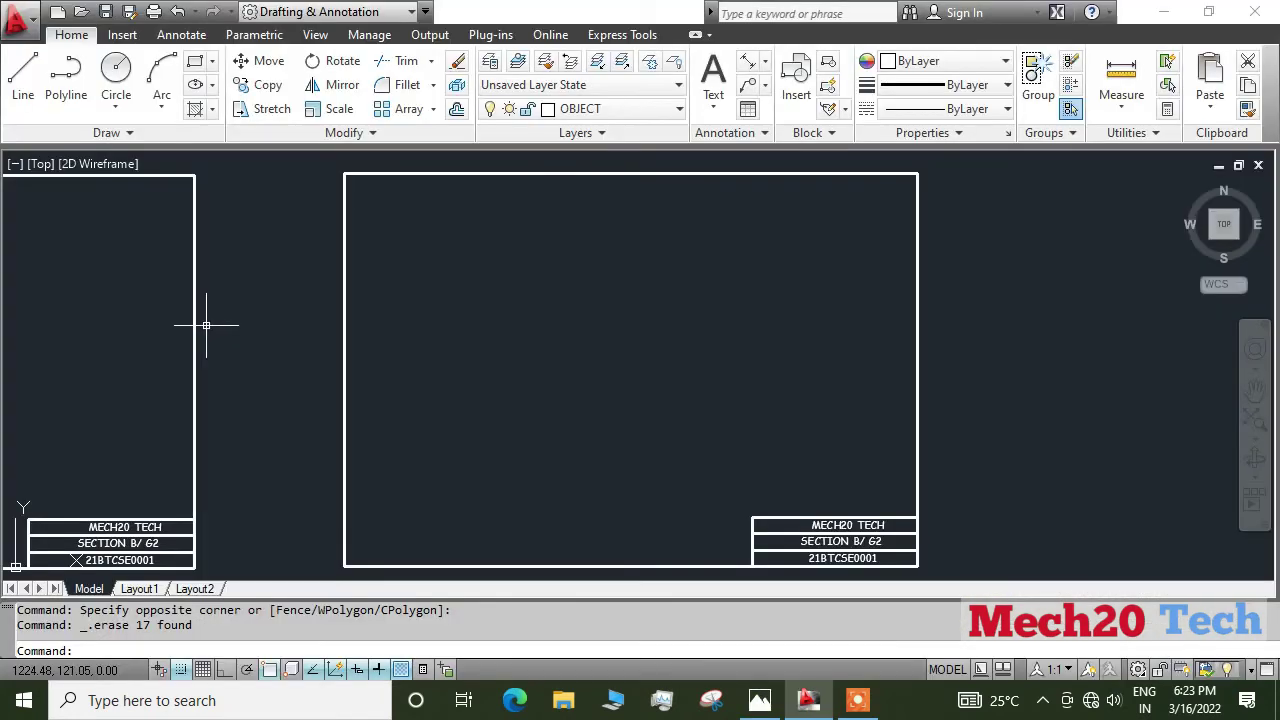
- Draw a 40-diameter circle by centre and diameter on the empty sheet, then check the reference photo
click(115, 102)
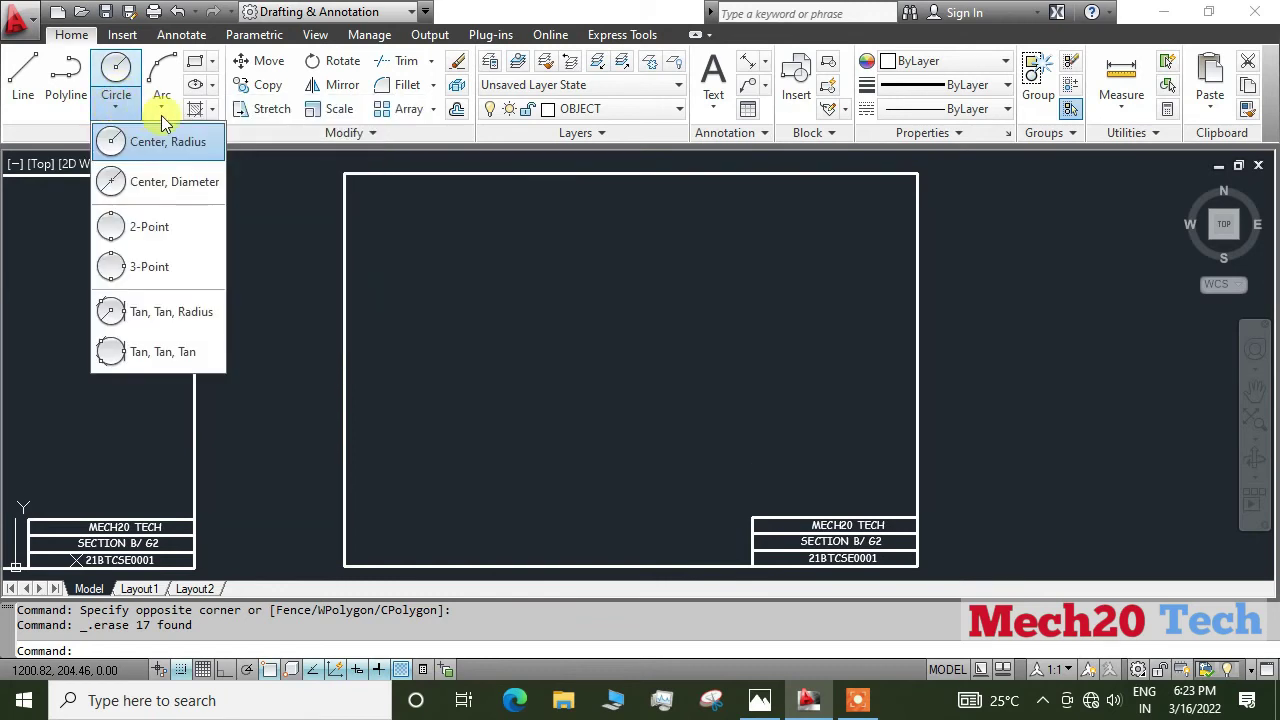
click(157, 186)
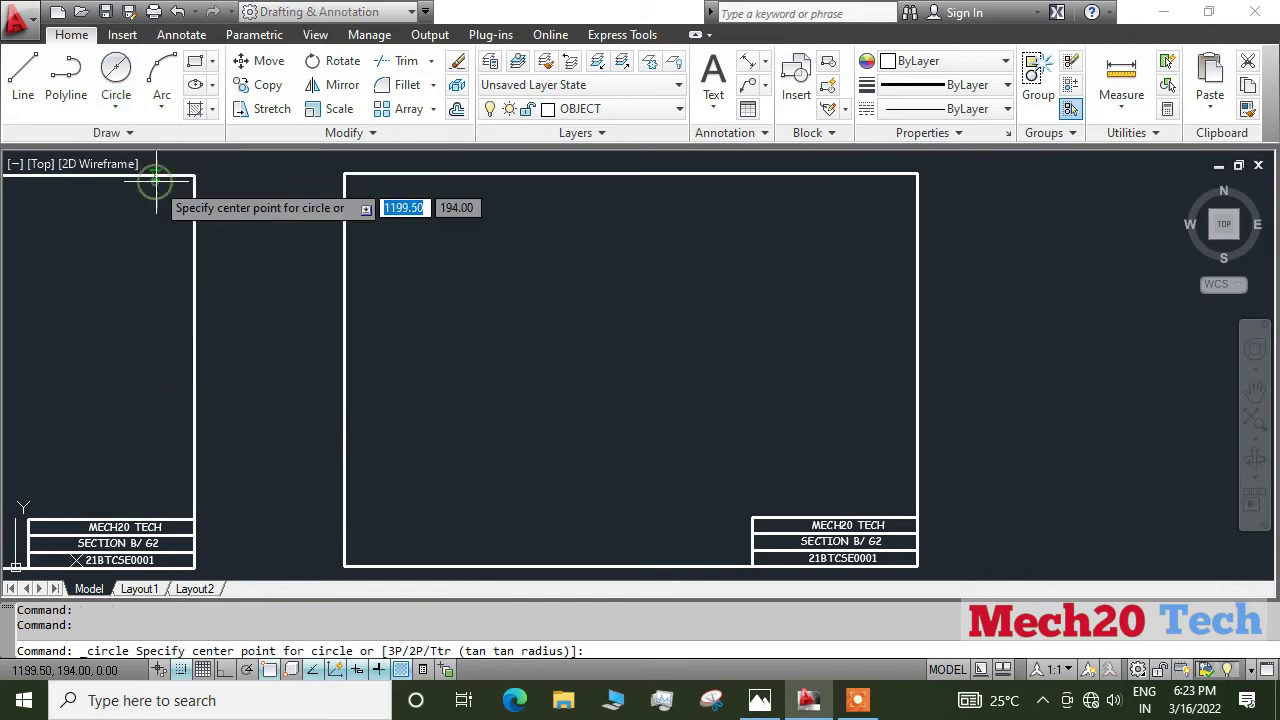
click(467, 364)
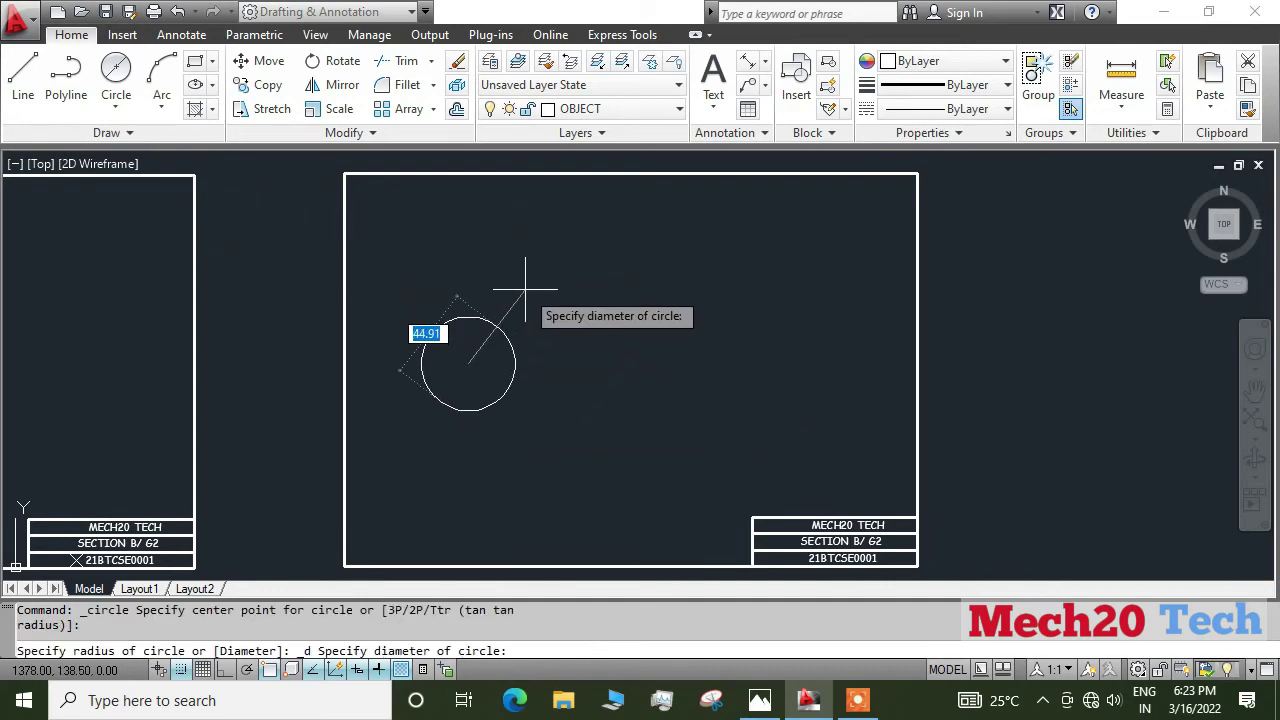
text(40)
key(Return)
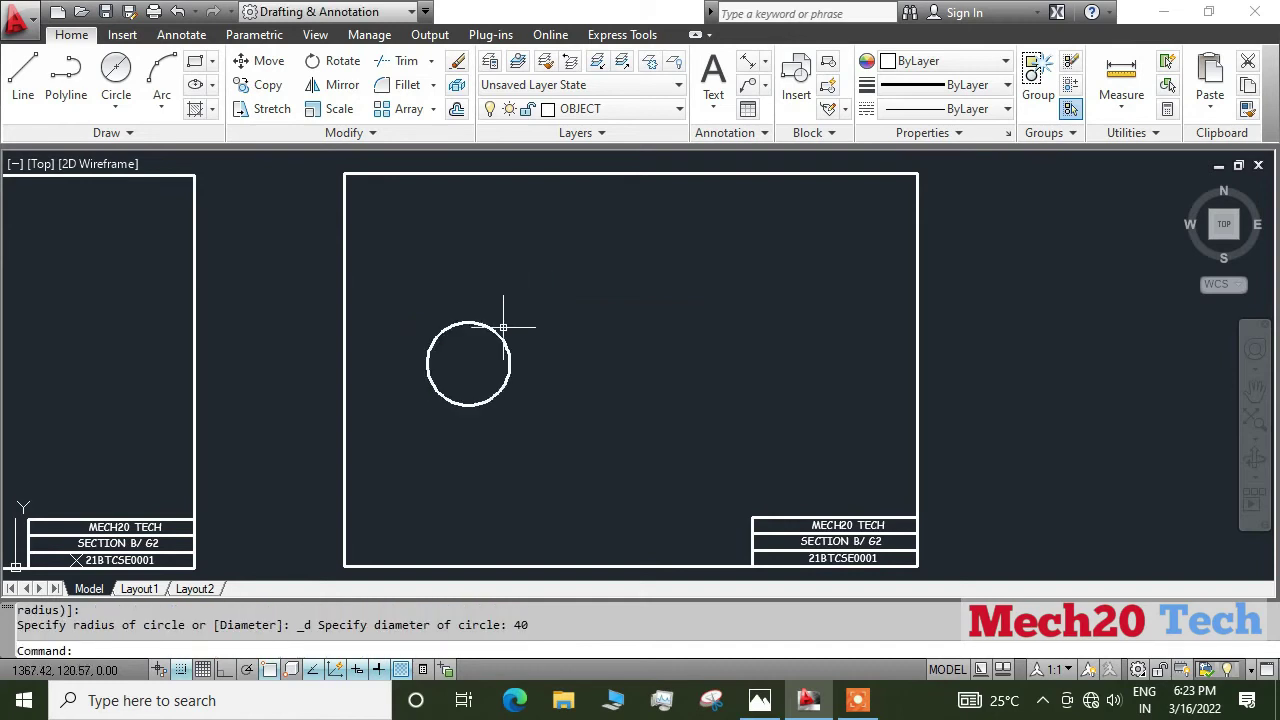
scroll(509, 337, up, 3)
scroll(596, 341, down, 2)
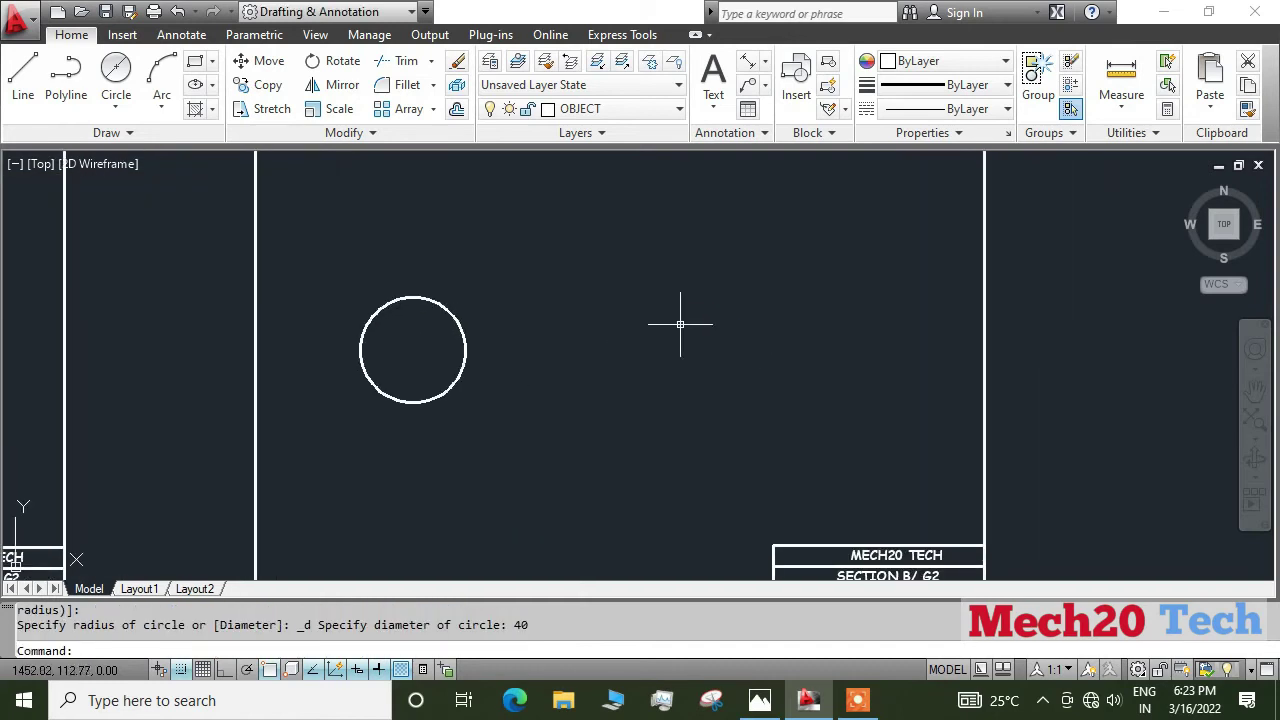
click(759, 700)
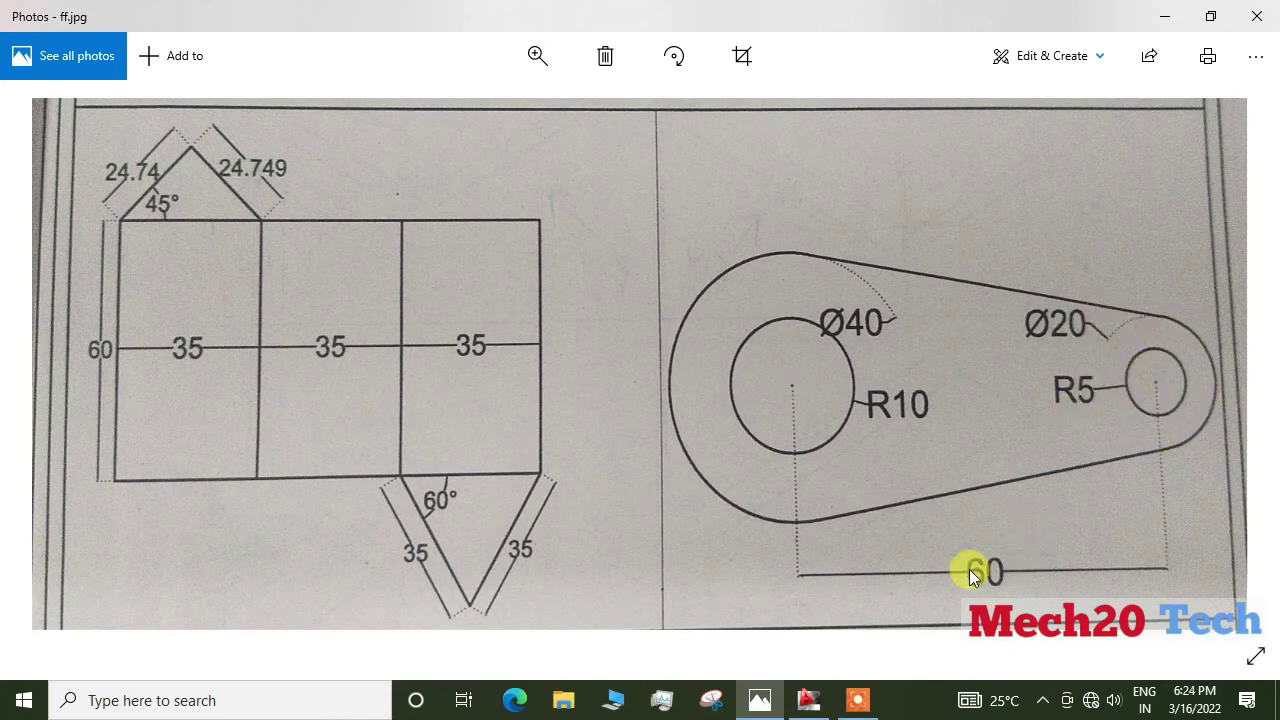
click(812, 707)
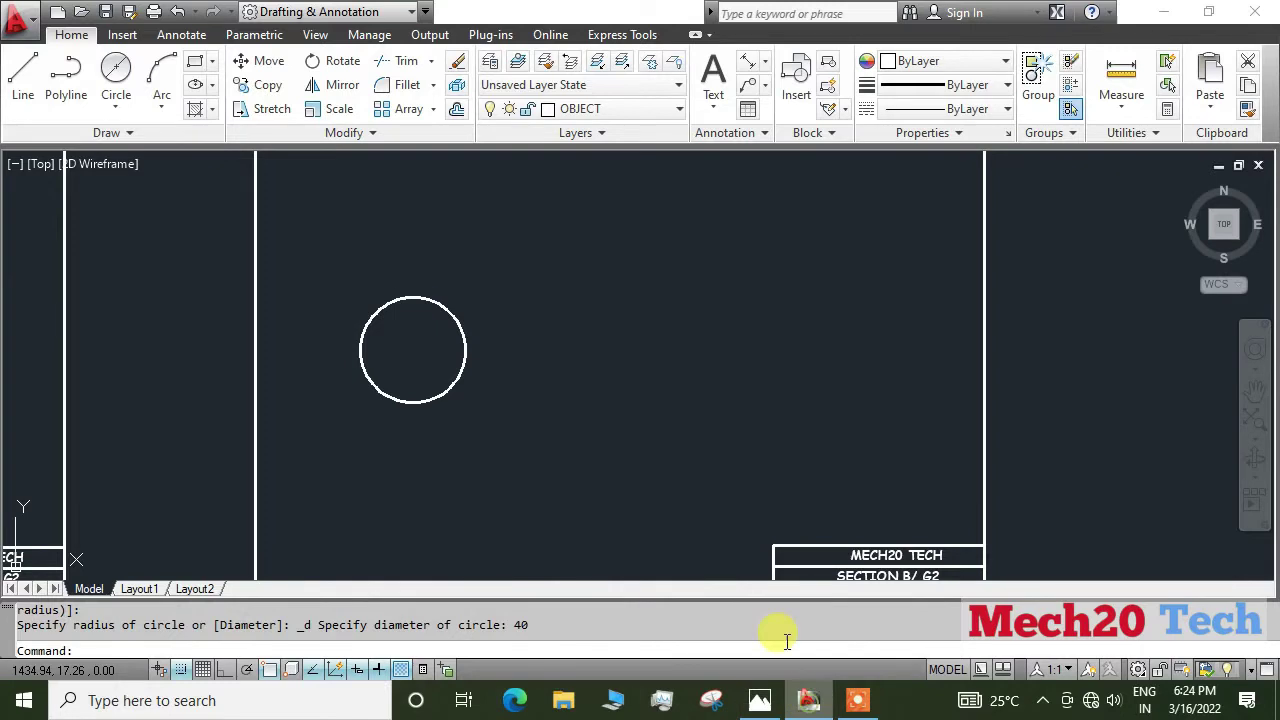
- Draw a horizontal 60-long line from the 40 circle's centre with Ortho on
click(14, 88)
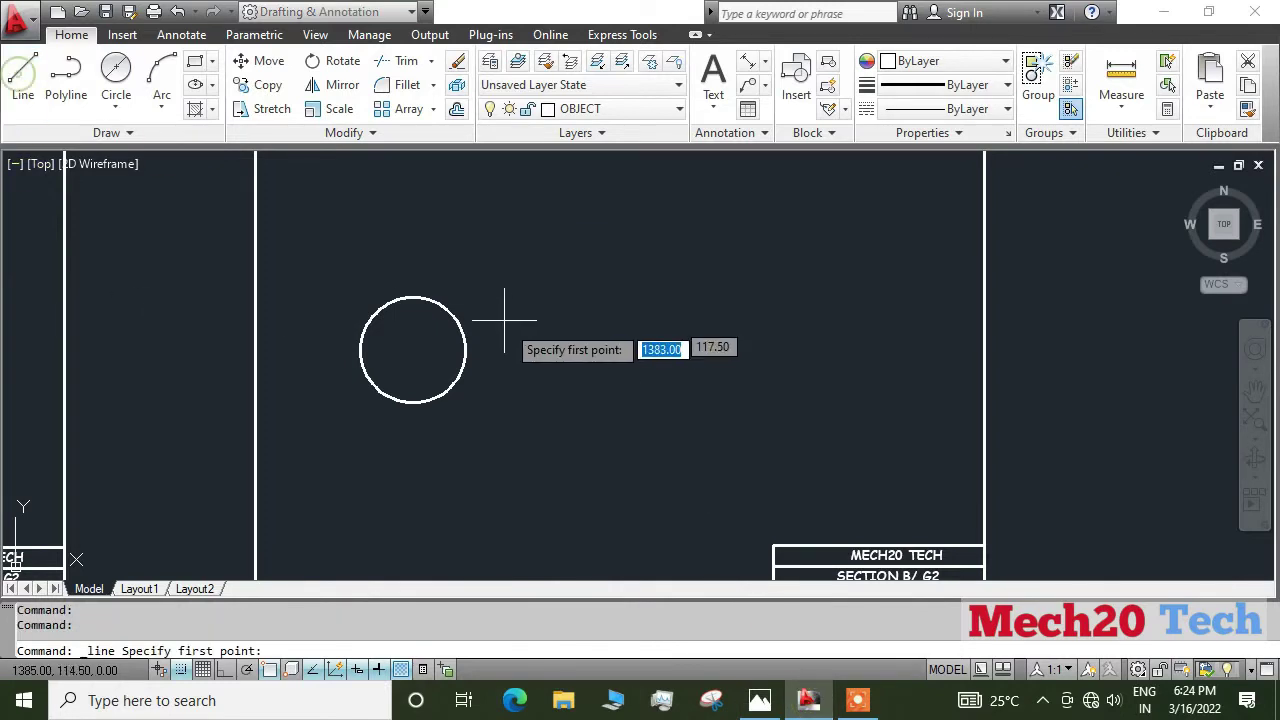
click(413, 349)
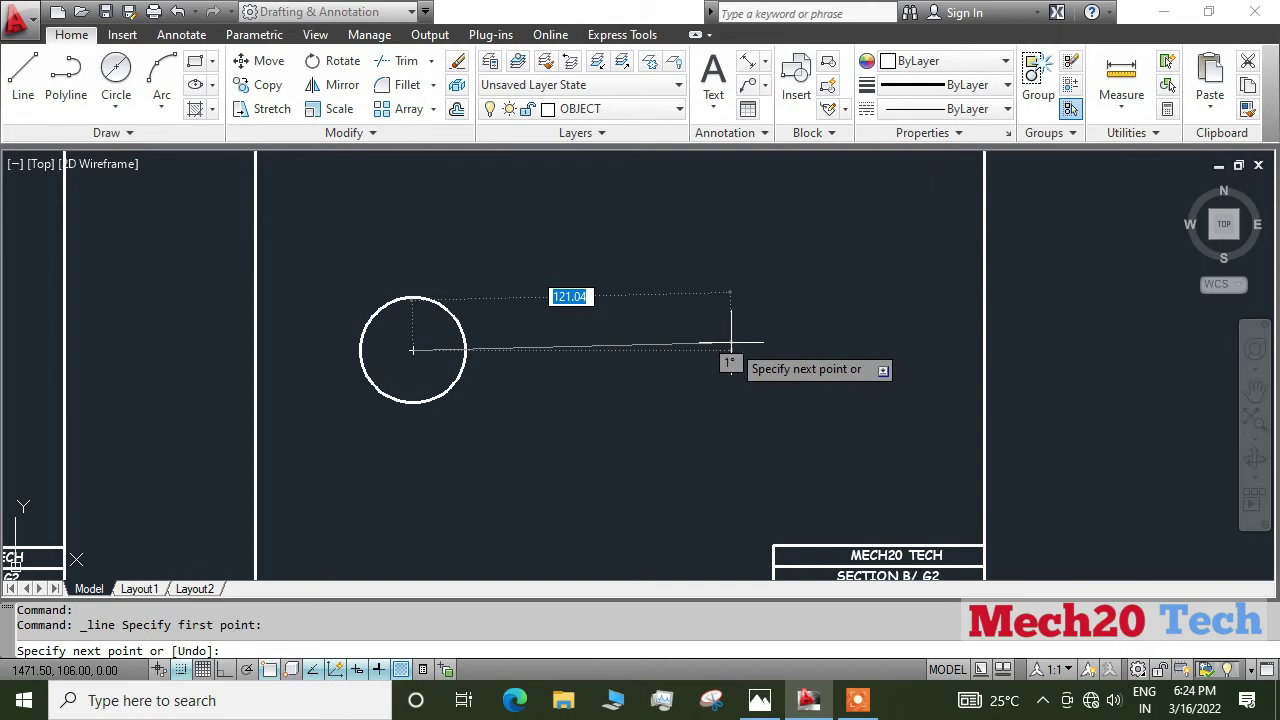
key(F8)
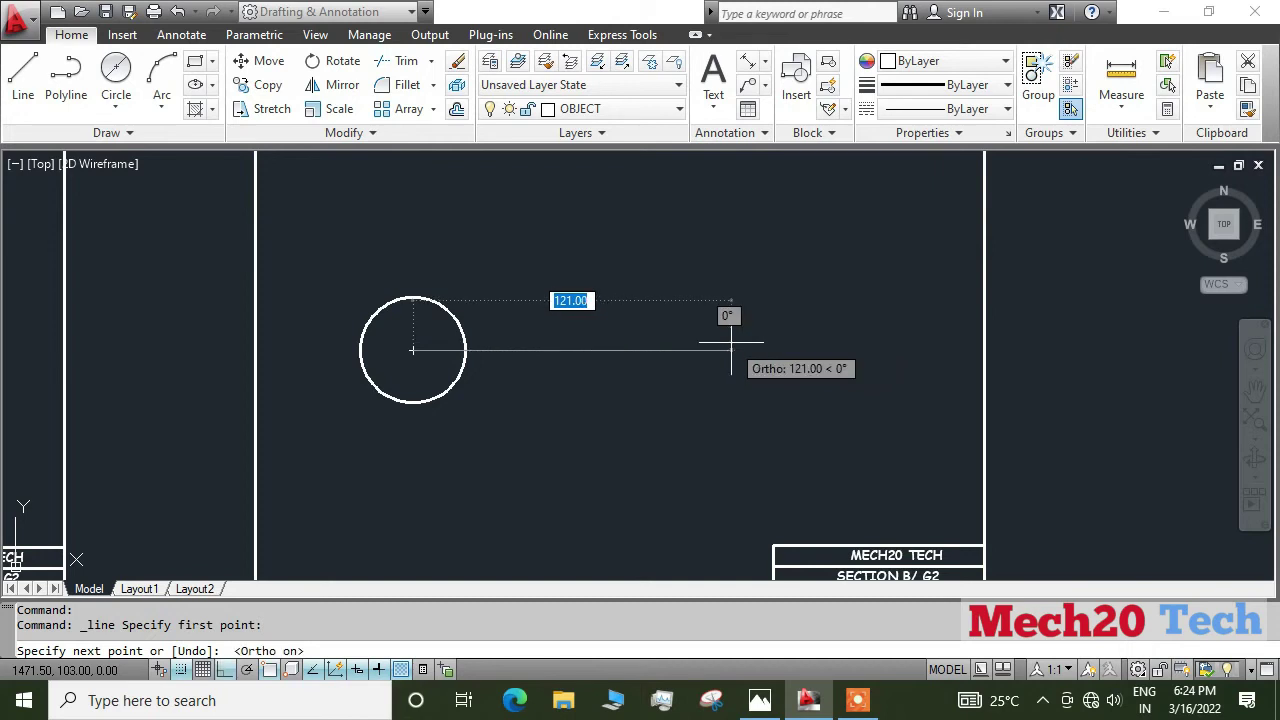
text(60)
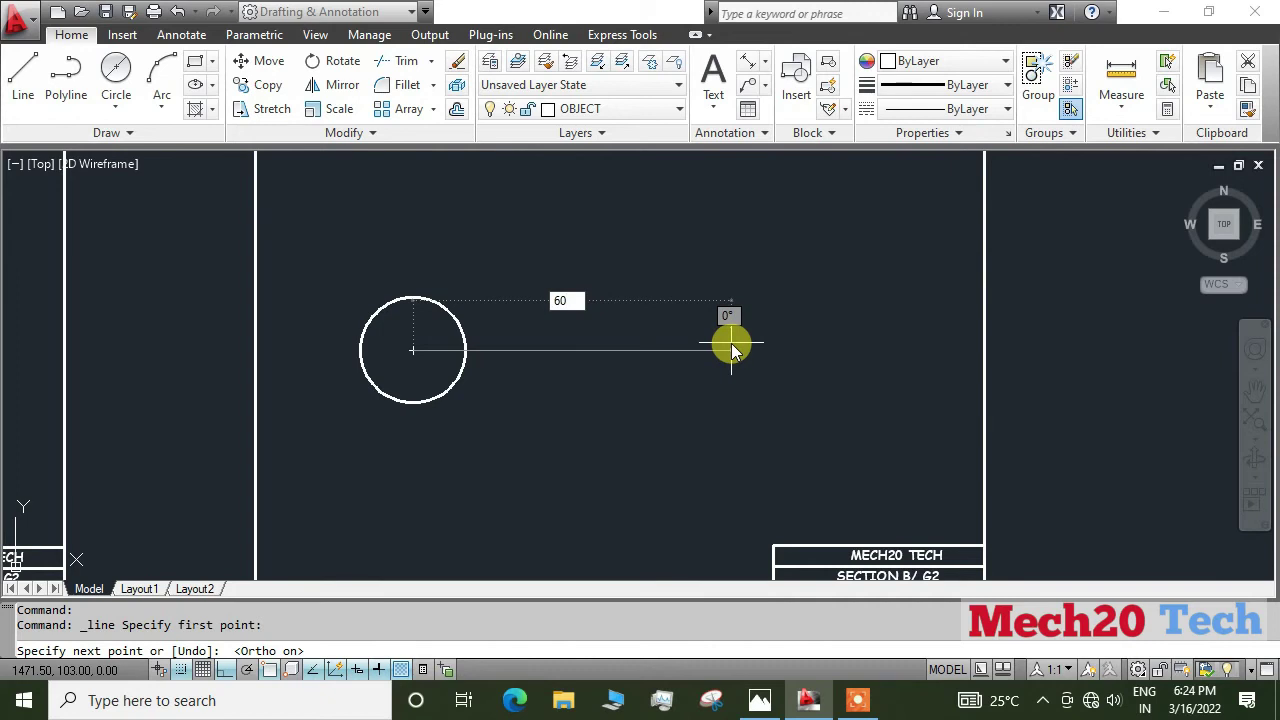
key(Return)
key(Escape)
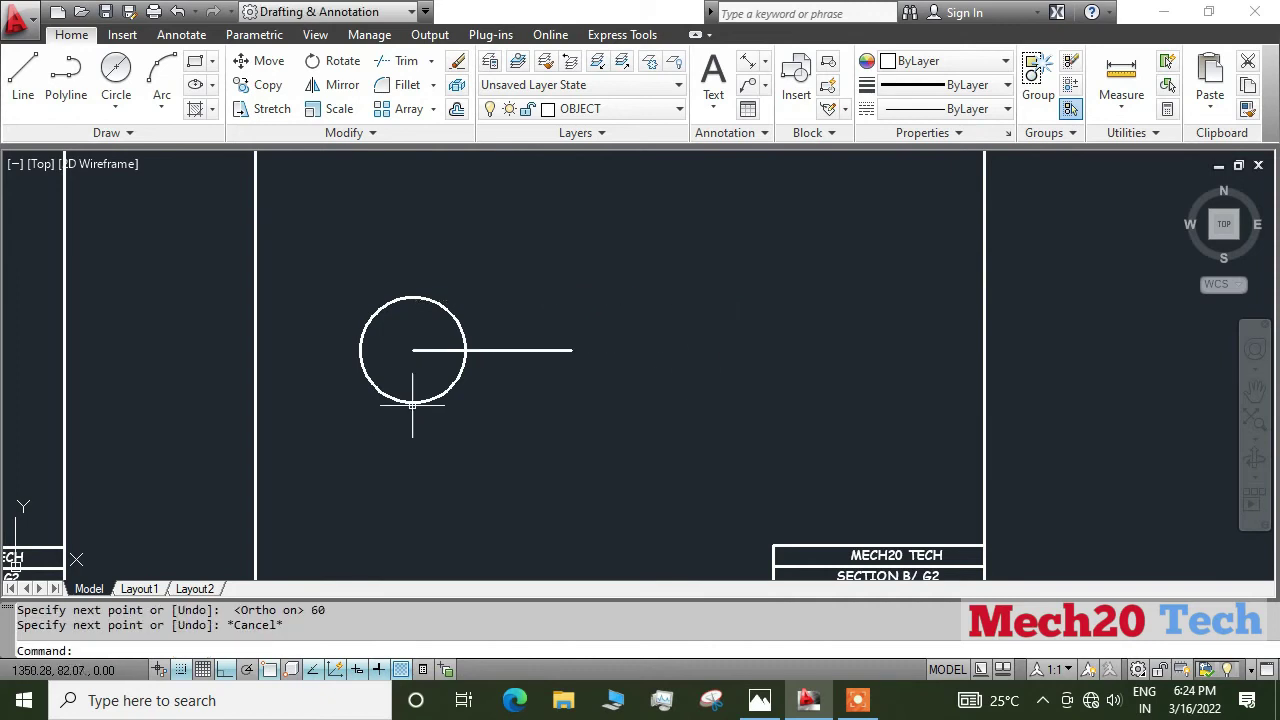
- Add a 20-diameter circle centred on the line's far end
click(122, 104)
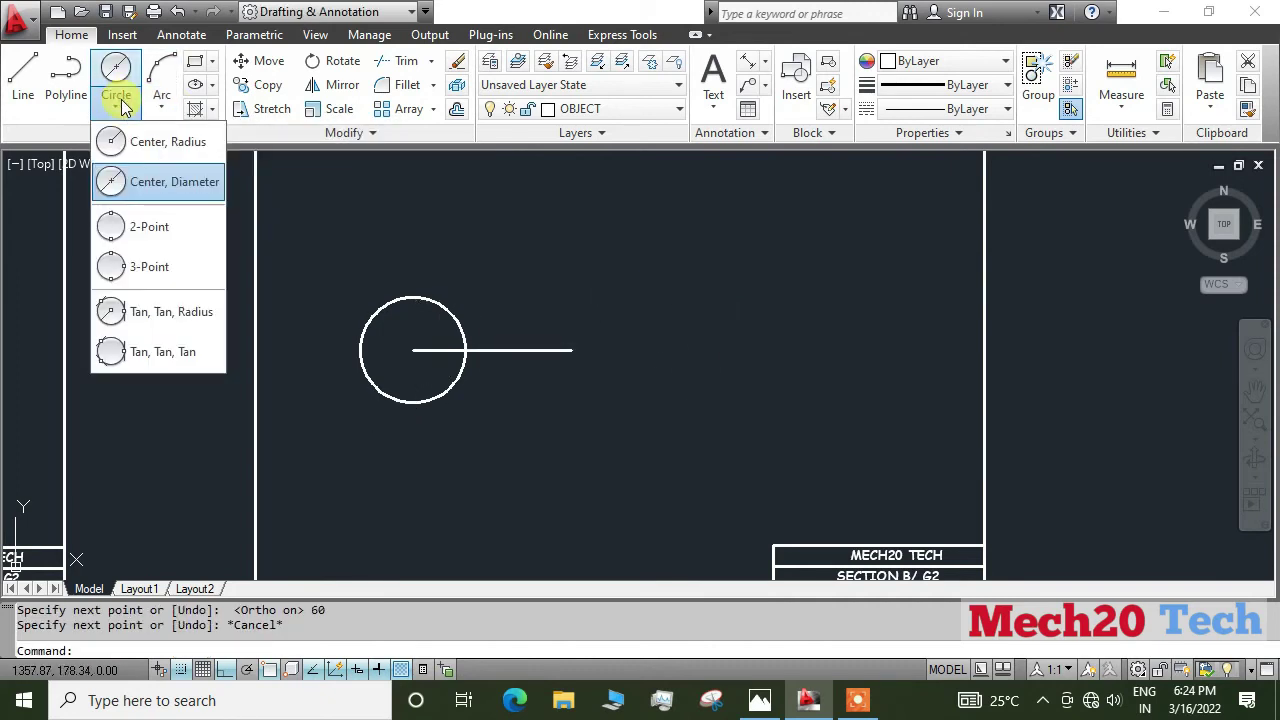
click(188, 186)
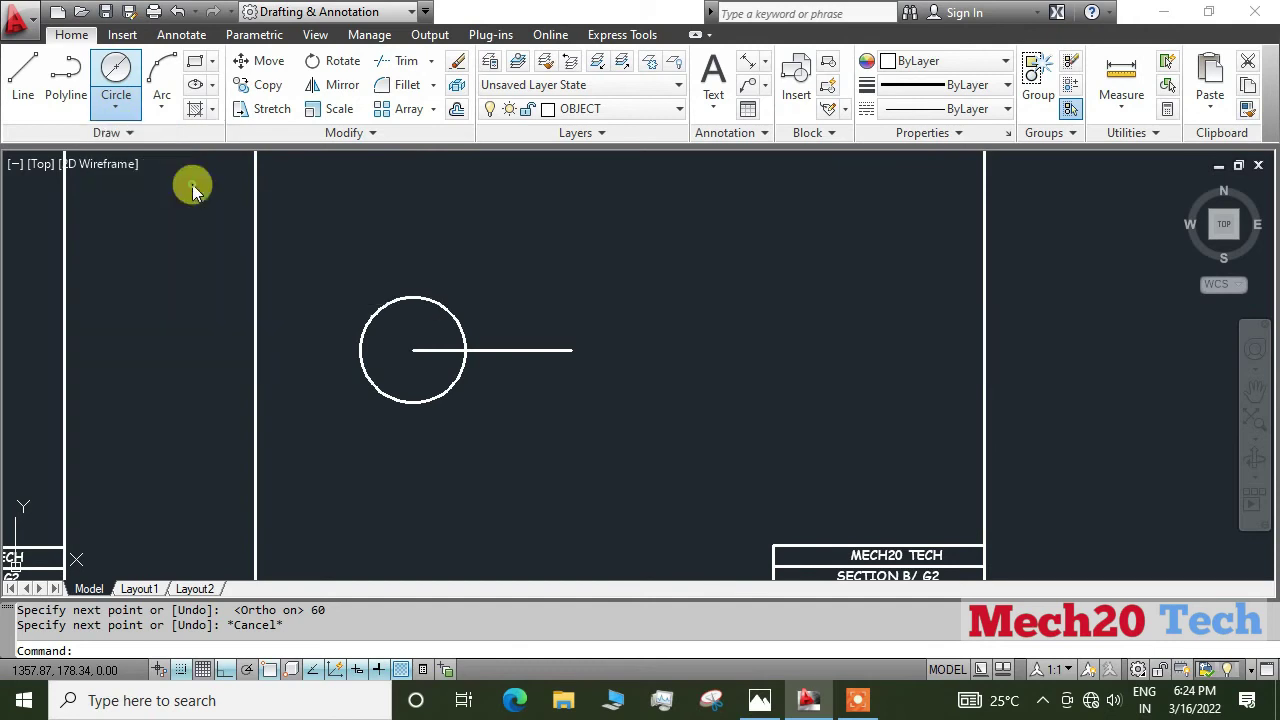
click(570, 349)
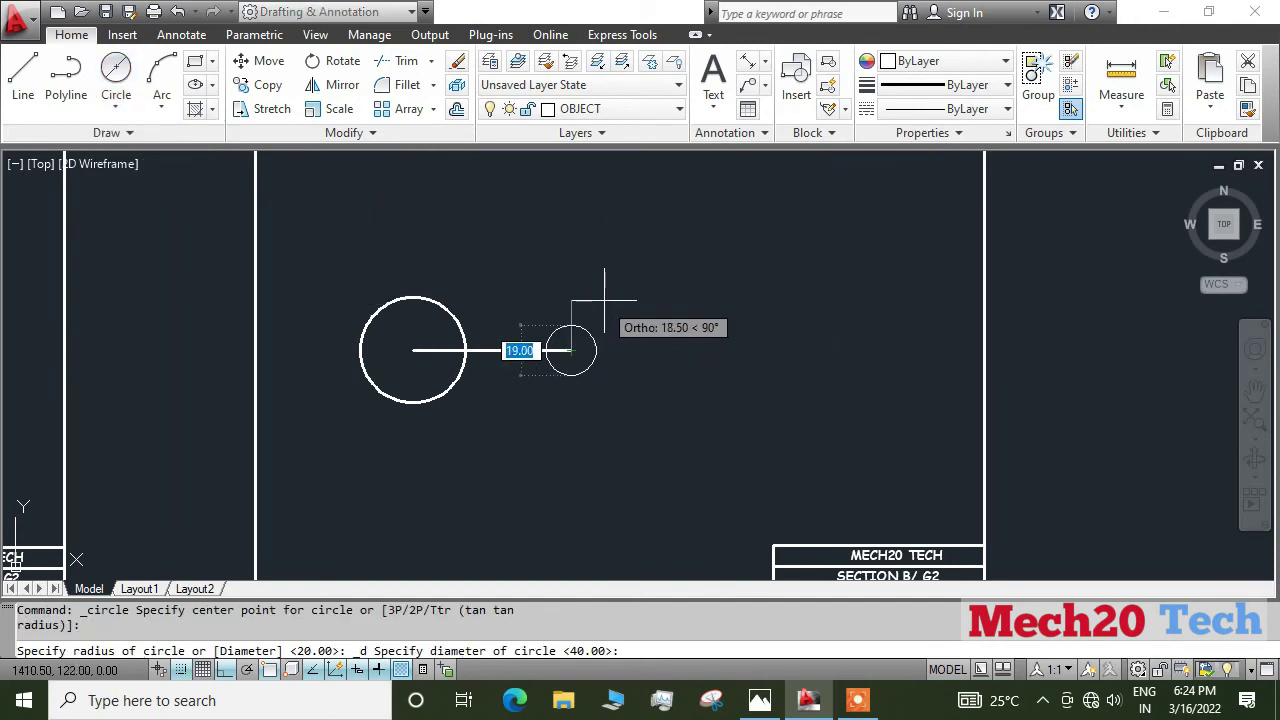
text(20)
key(Return)
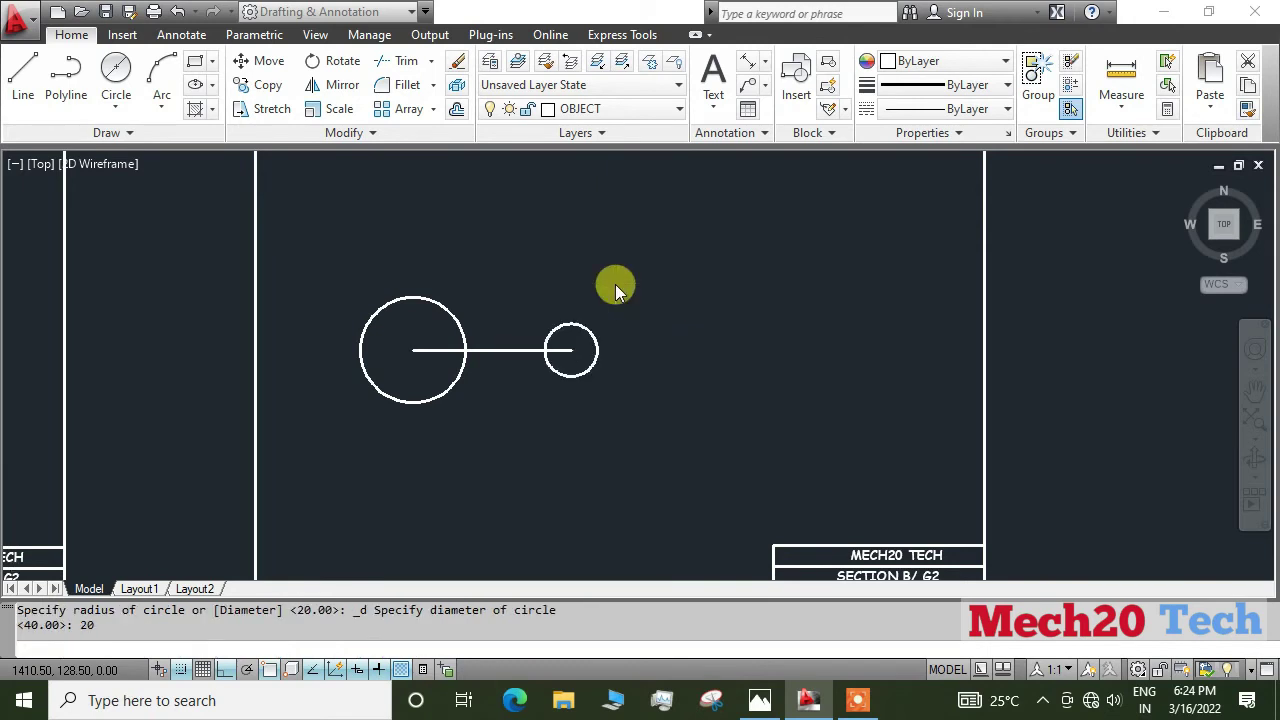
click(759, 700)
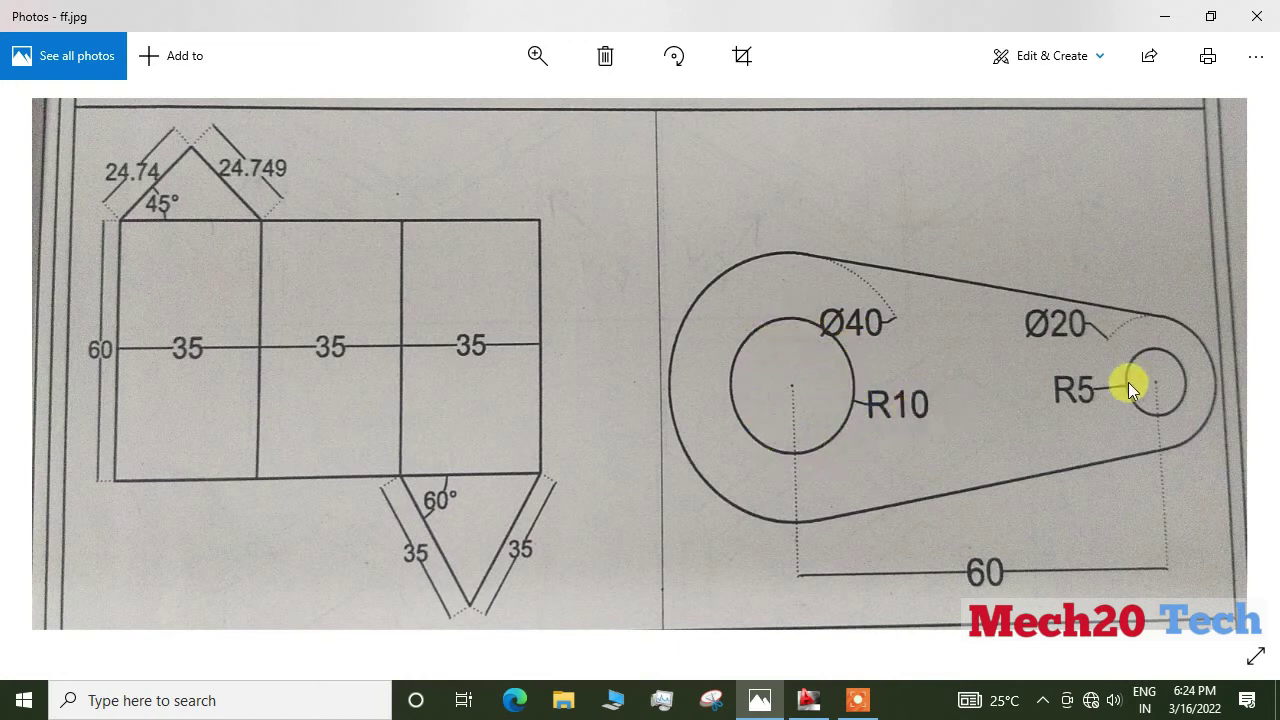
- Go back to the AutoCAD drawing after viewing the reference lever photo
click(808, 700)
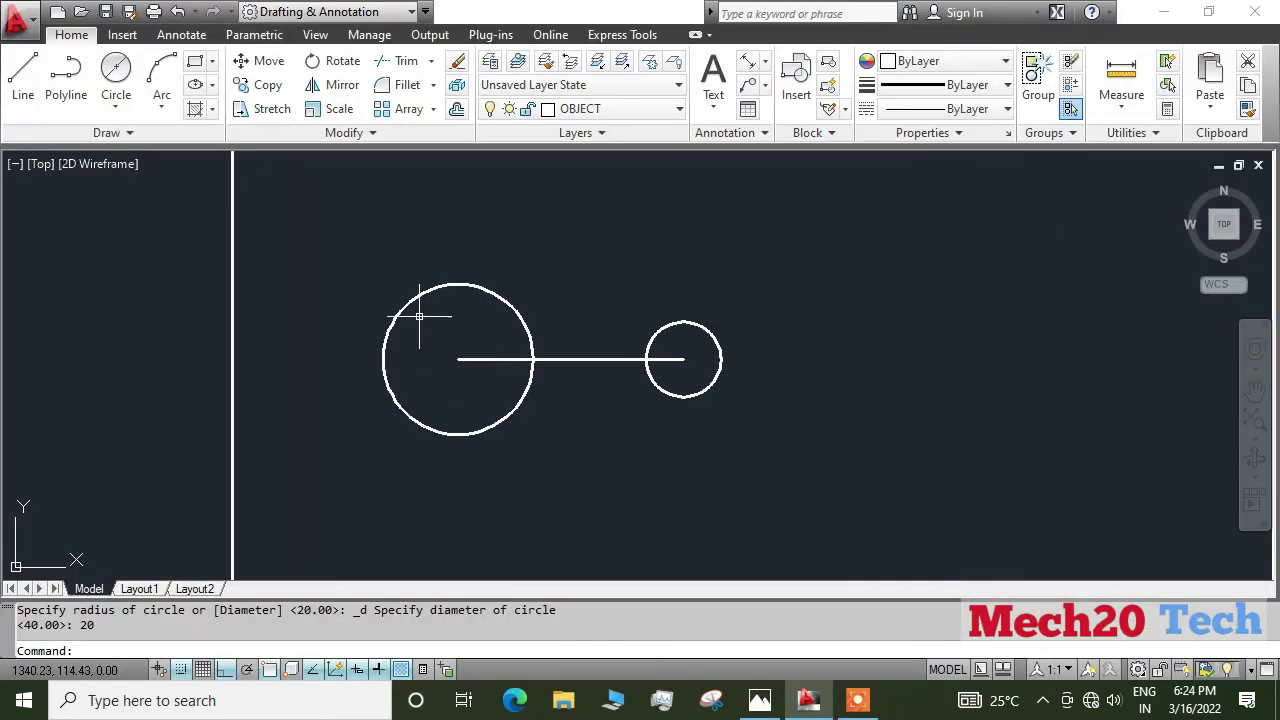
- Add an R10 circle on the large circle's centre and an R5 circle on the small circle's centre
click(118, 110)
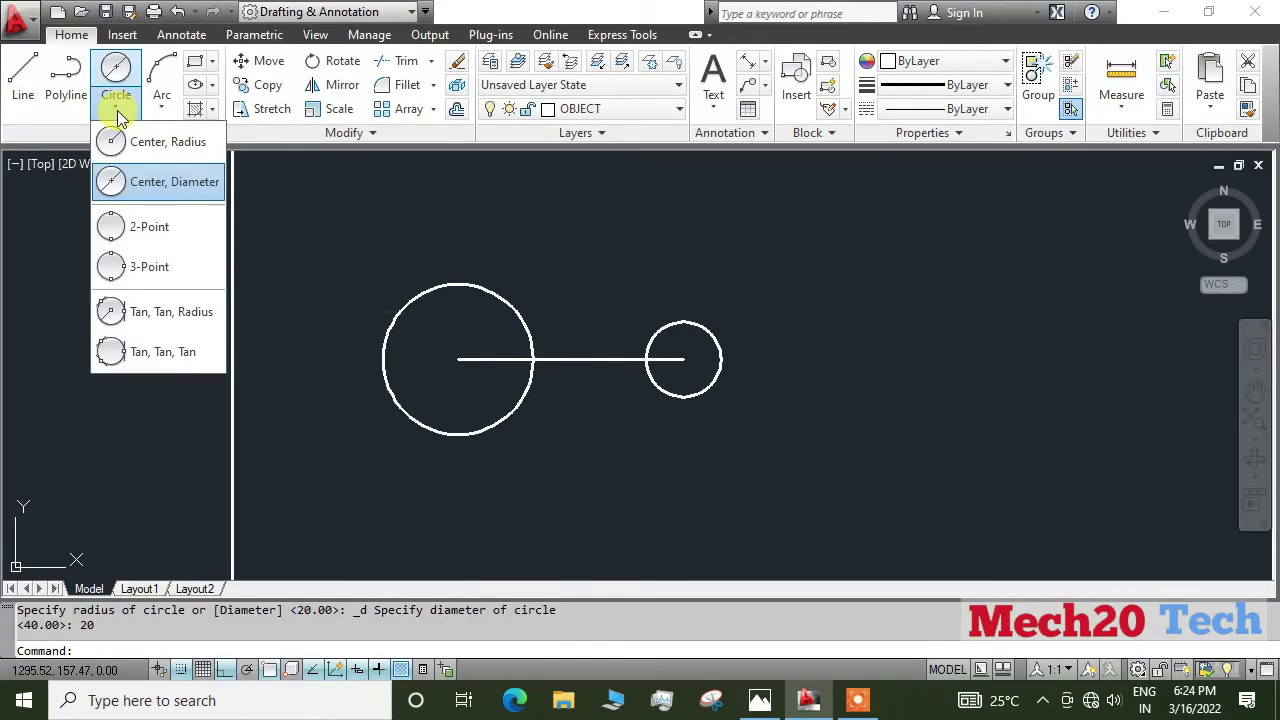
click(155, 145)
click(458, 359)
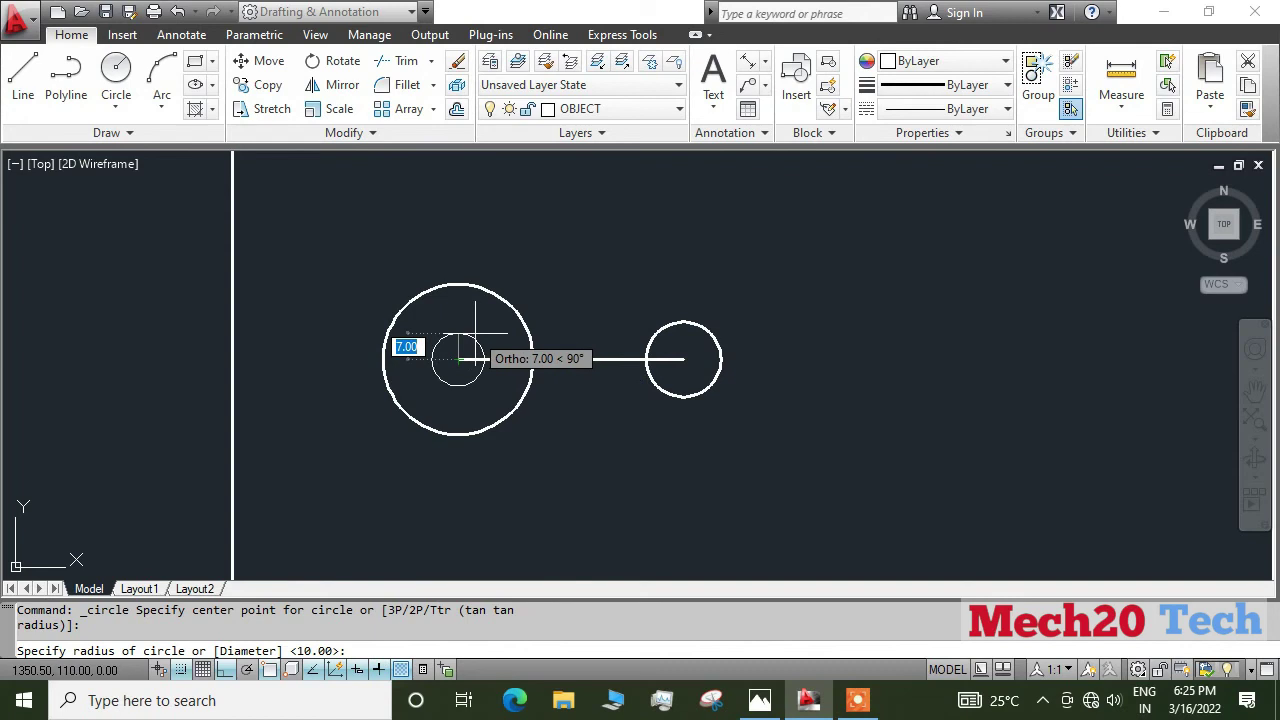
text(10)
key(Return)
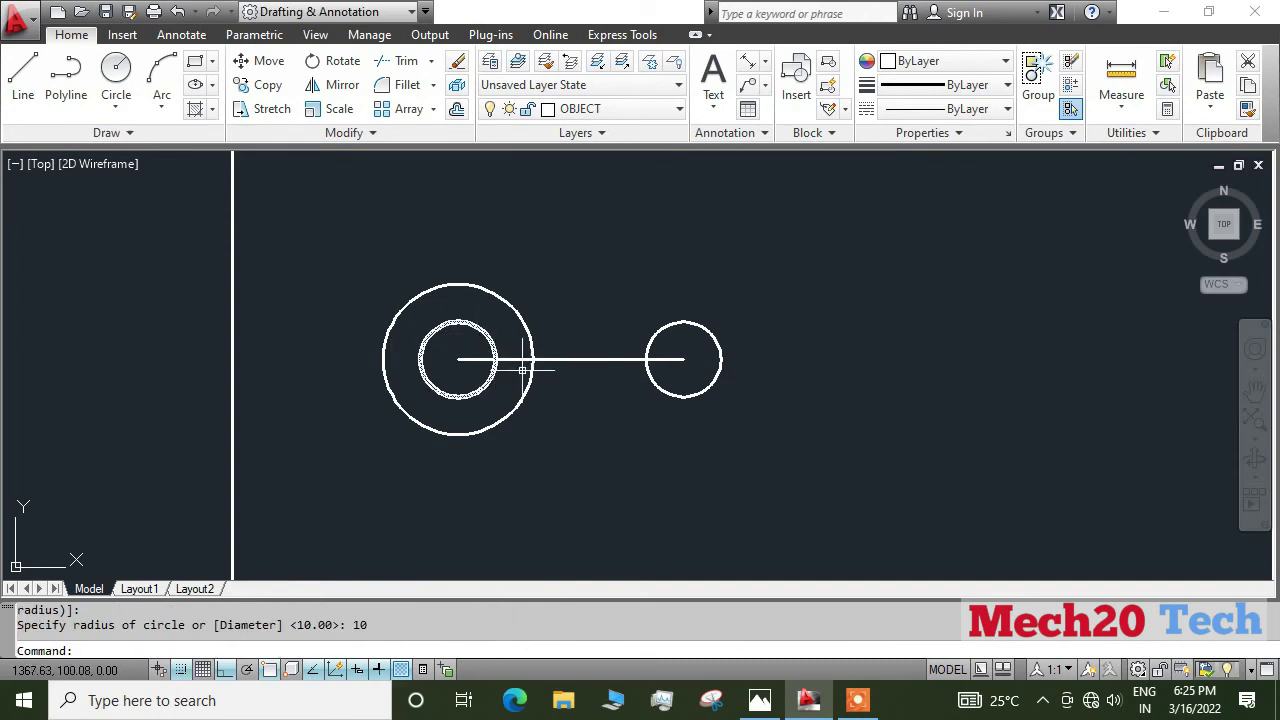
click(116, 105)
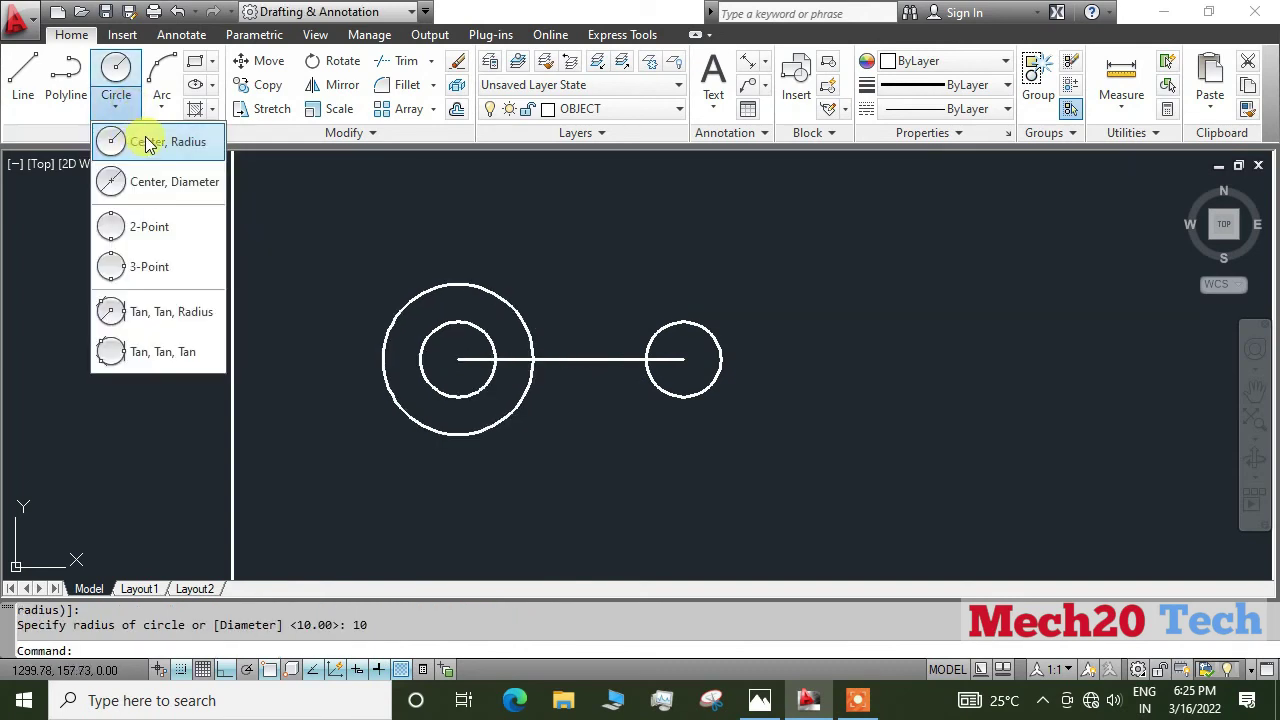
click(147, 143)
click(683, 359)
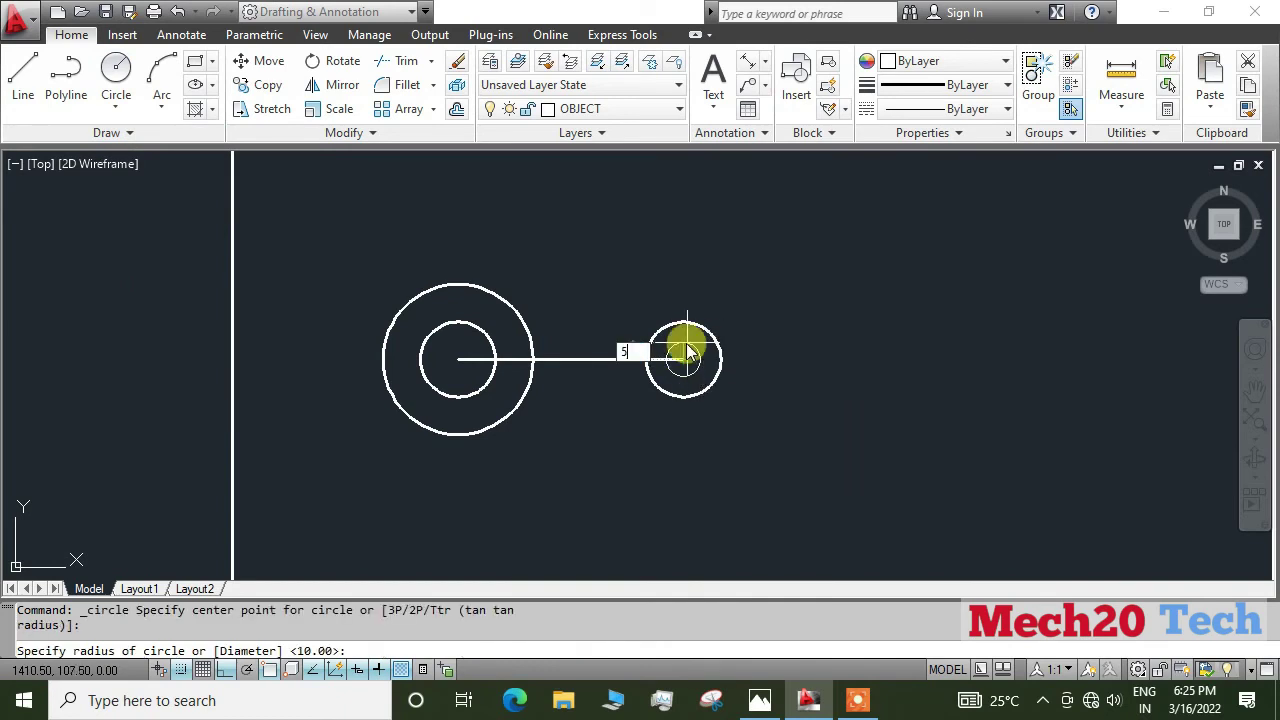
text(5)
key(Return)
key(Escape)
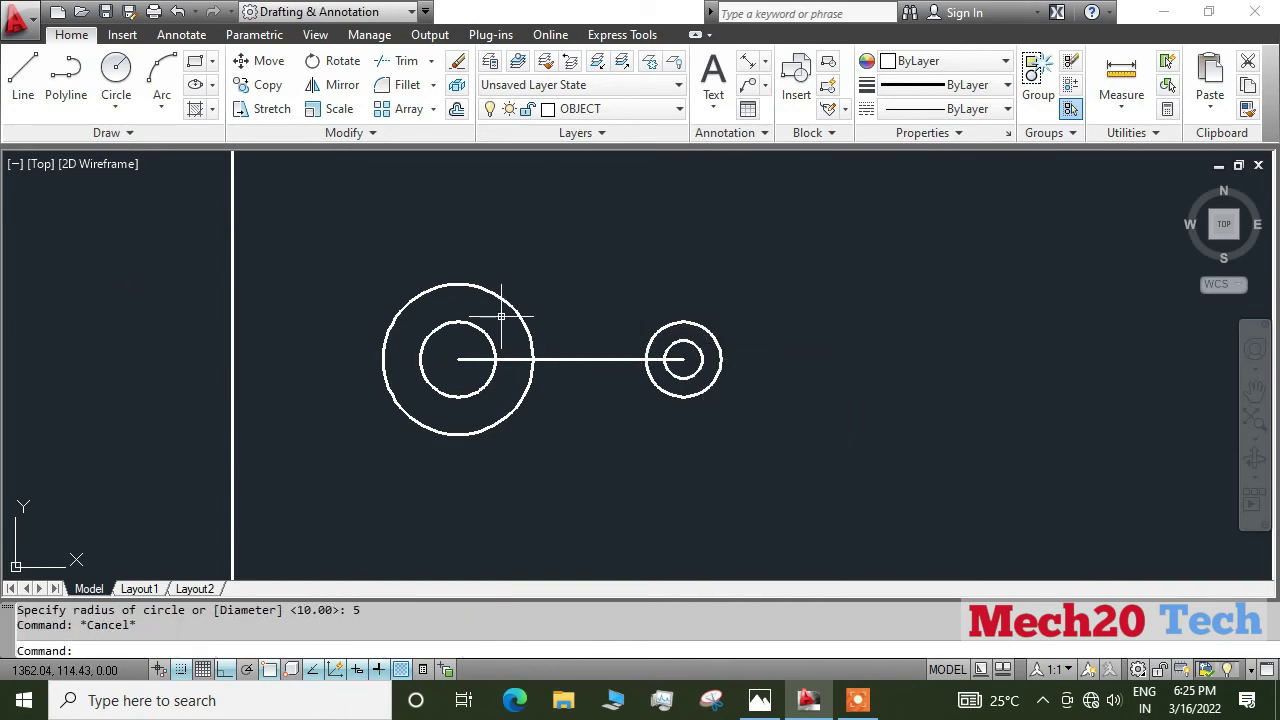
- Delete the 60-unit line joining the two circle centres
scroll(670, 290, up, 1)
scroll(660, 308, up, 1)
scroll(644, 330, down, 2)
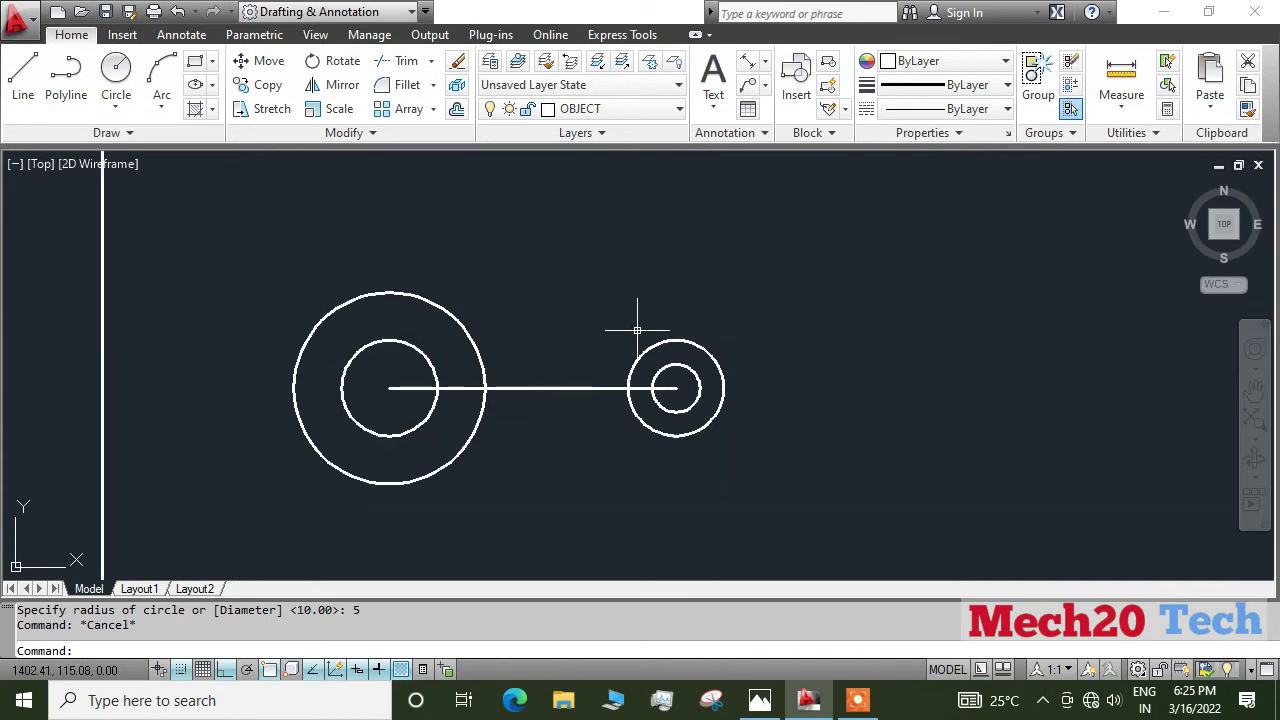
middle_drag(586, 337, 602, 314)
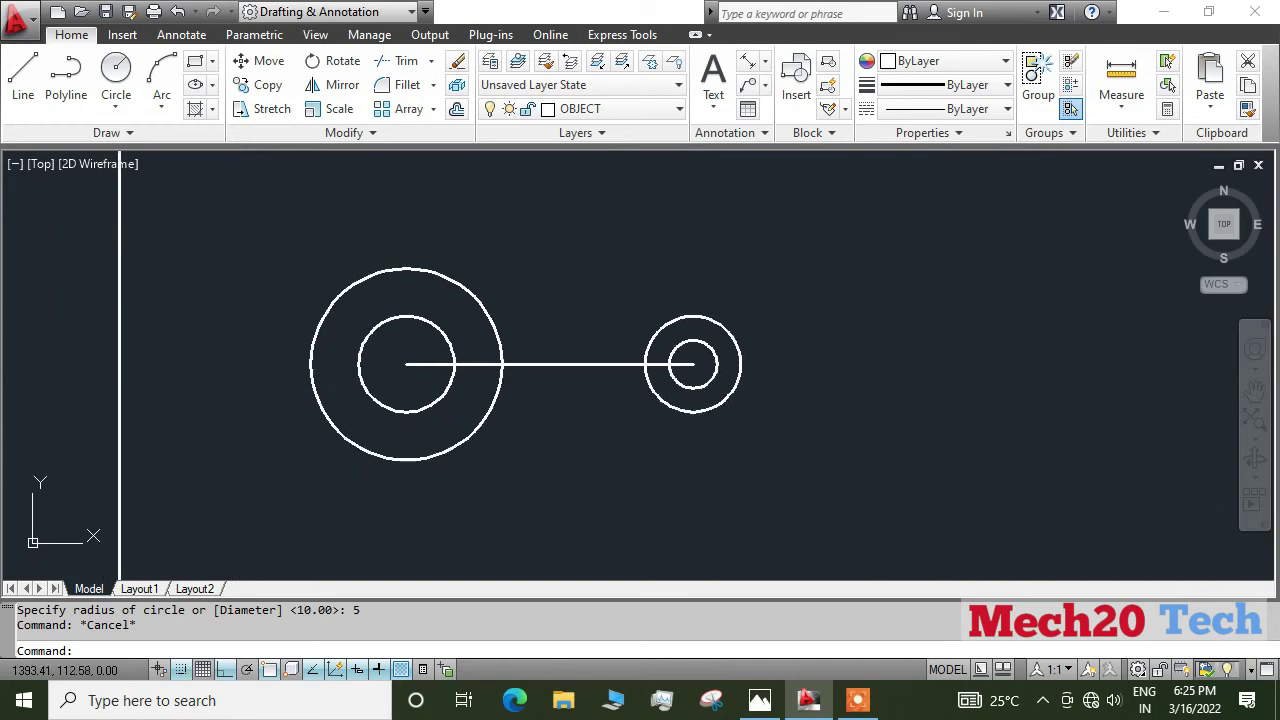
click(580, 364)
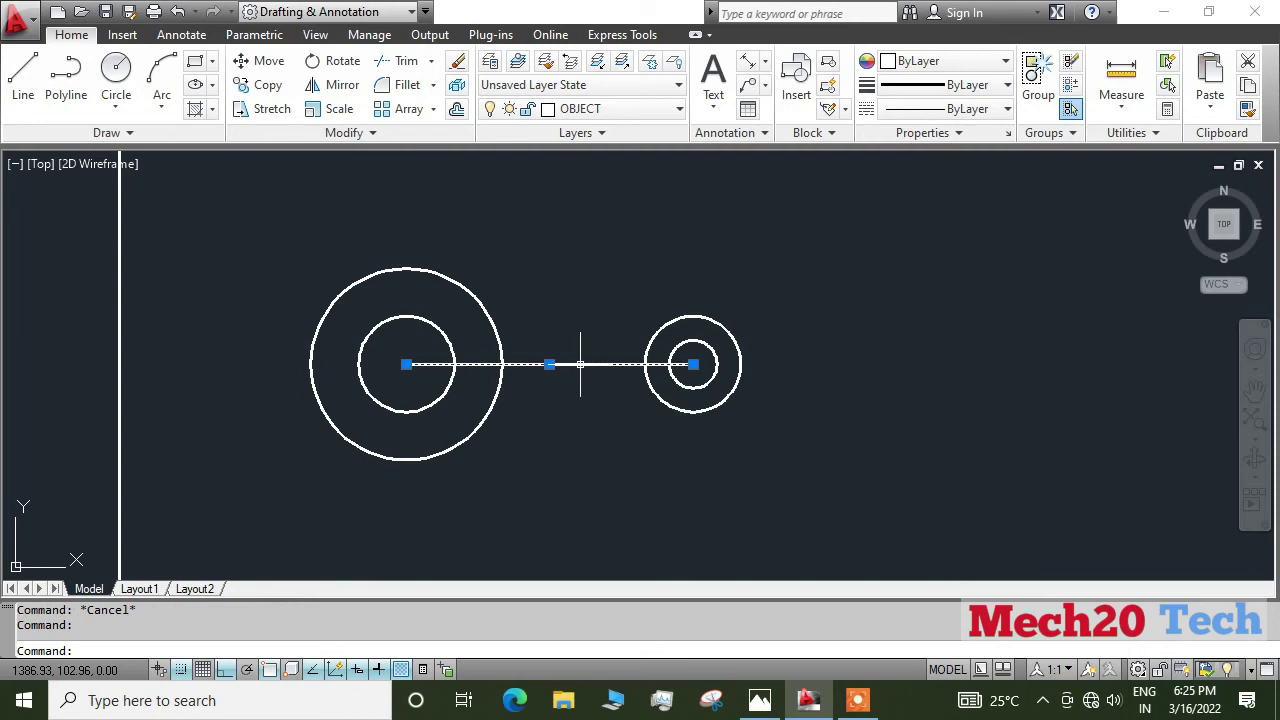
key(Delete)
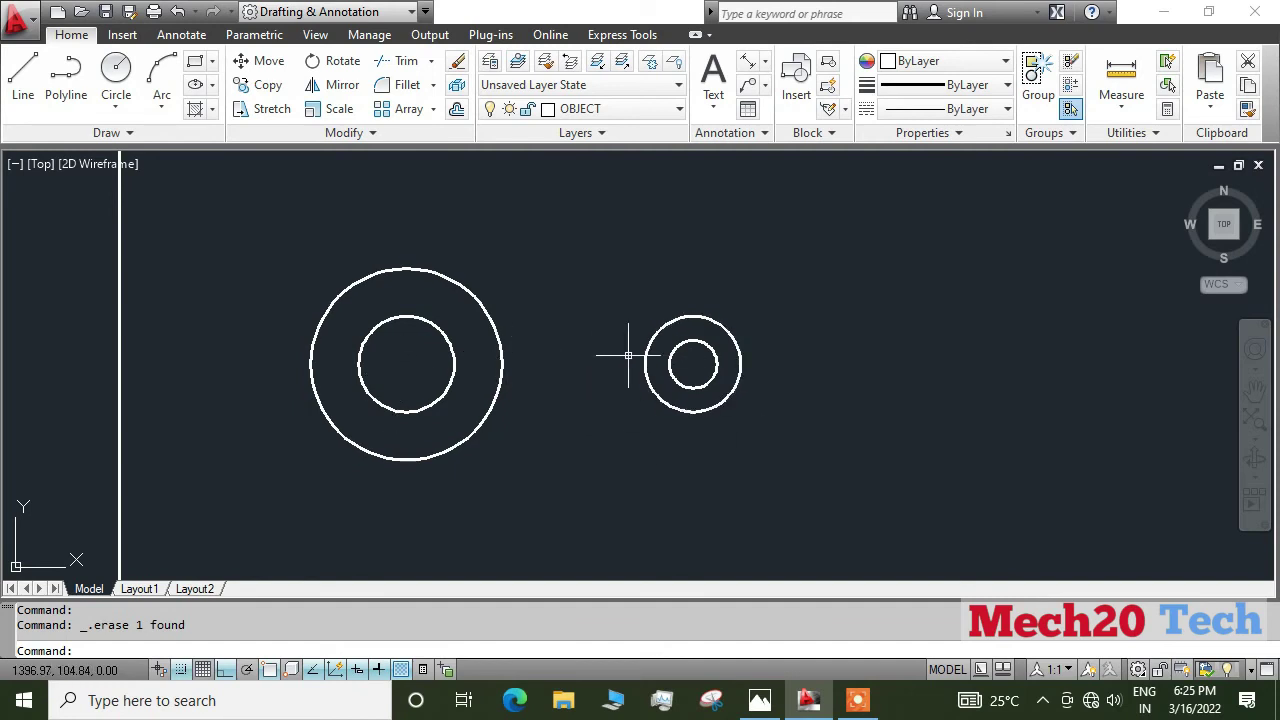
click(24, 78)
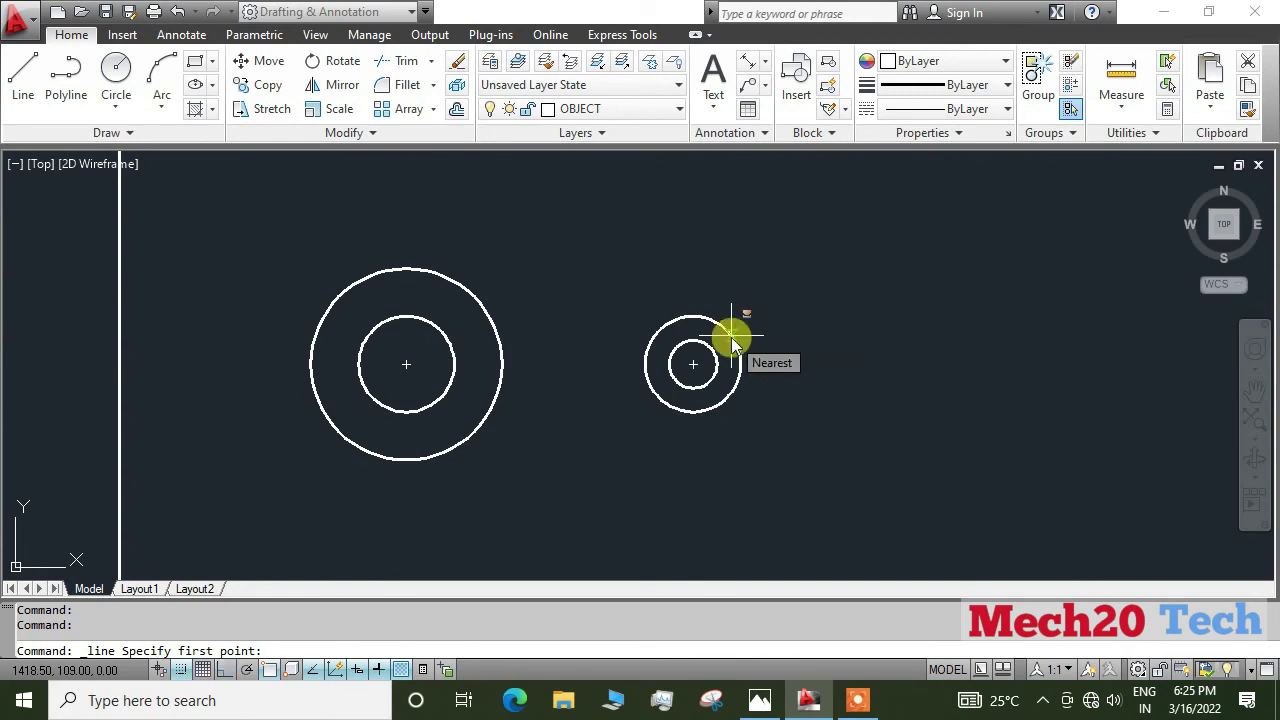
- Draw the top tangent line from the small circle to the large circle, with Ortho off
shift+right_click(733, 343)
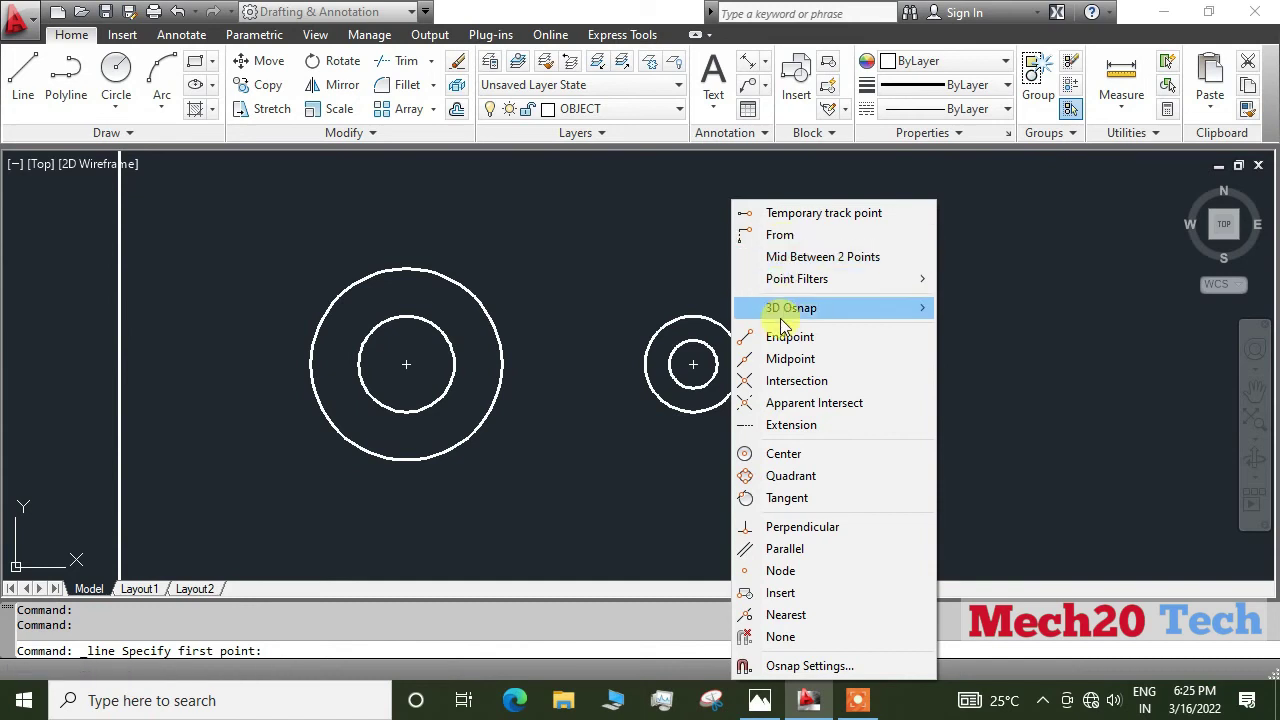
click(790, 498)
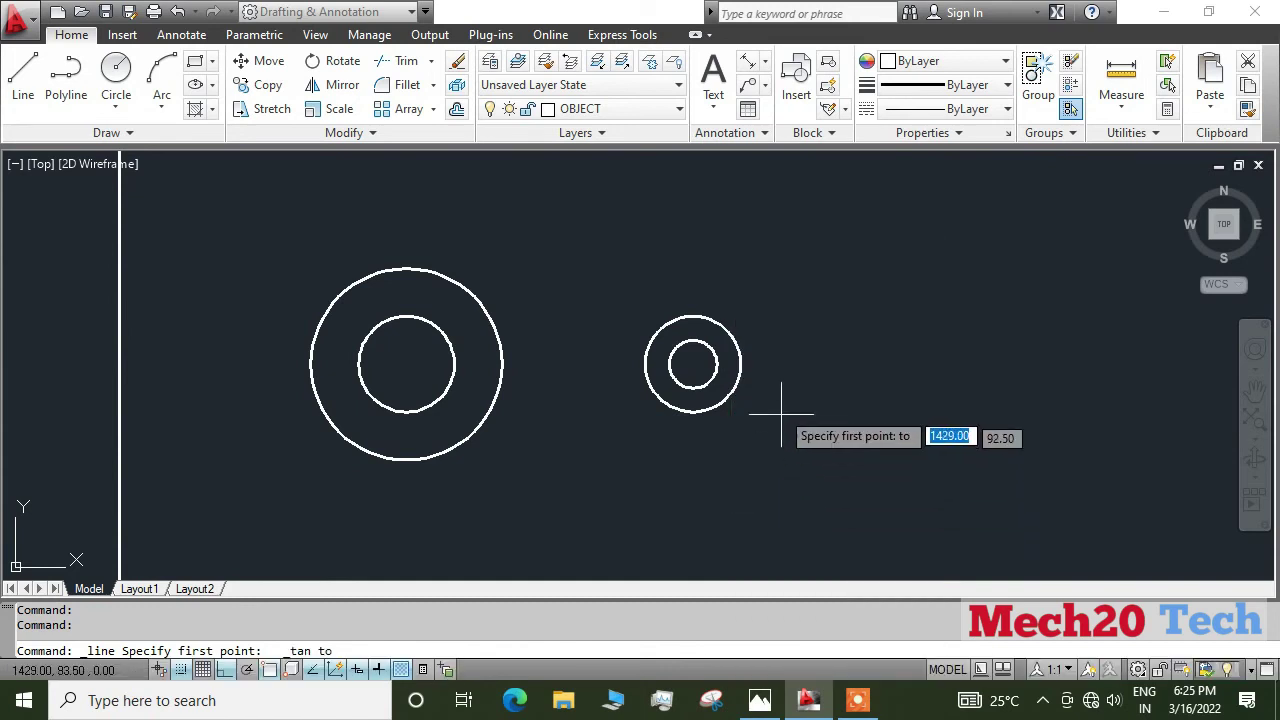
click(707, 318)
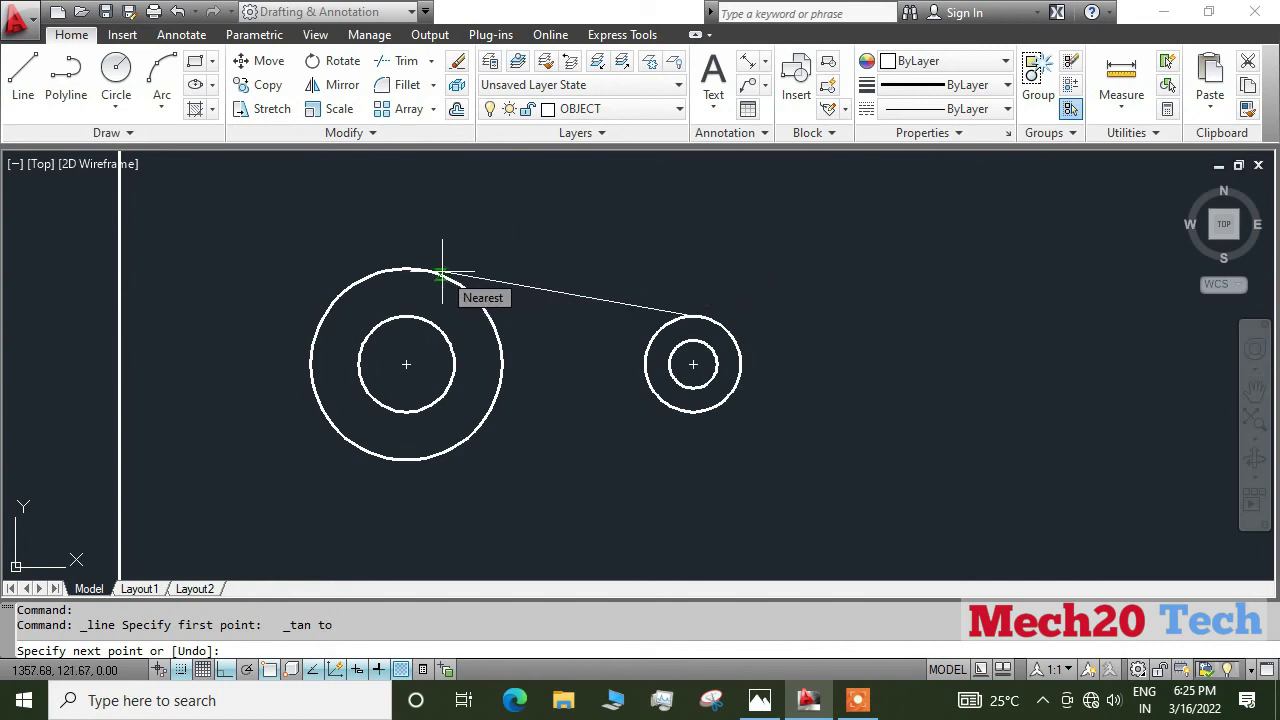
key(F8)
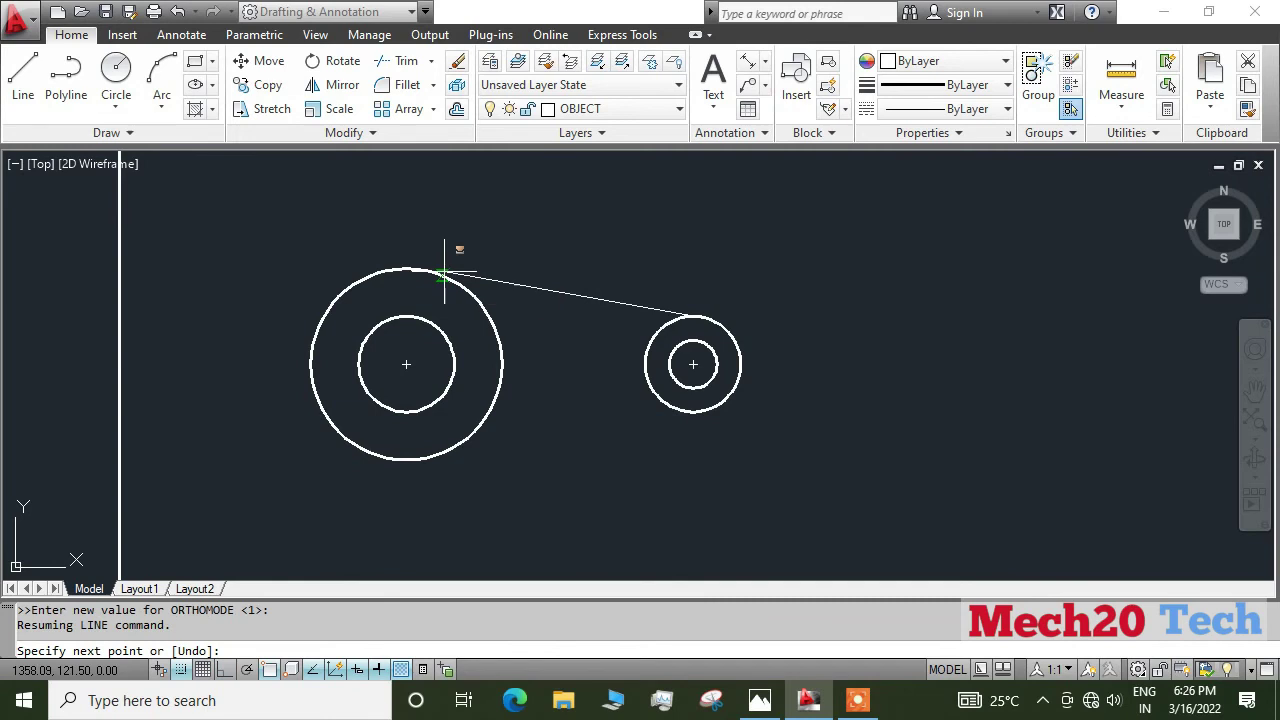
shift+right_click(445, 272)
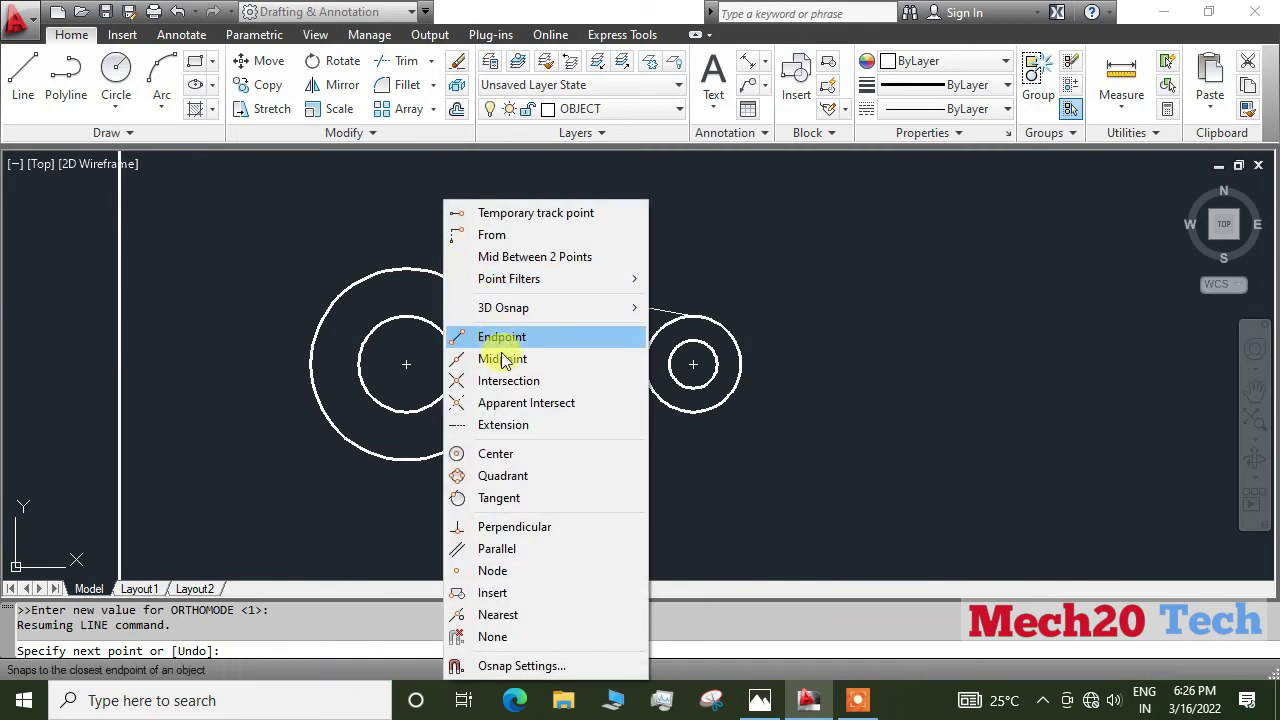
click(503, 499)
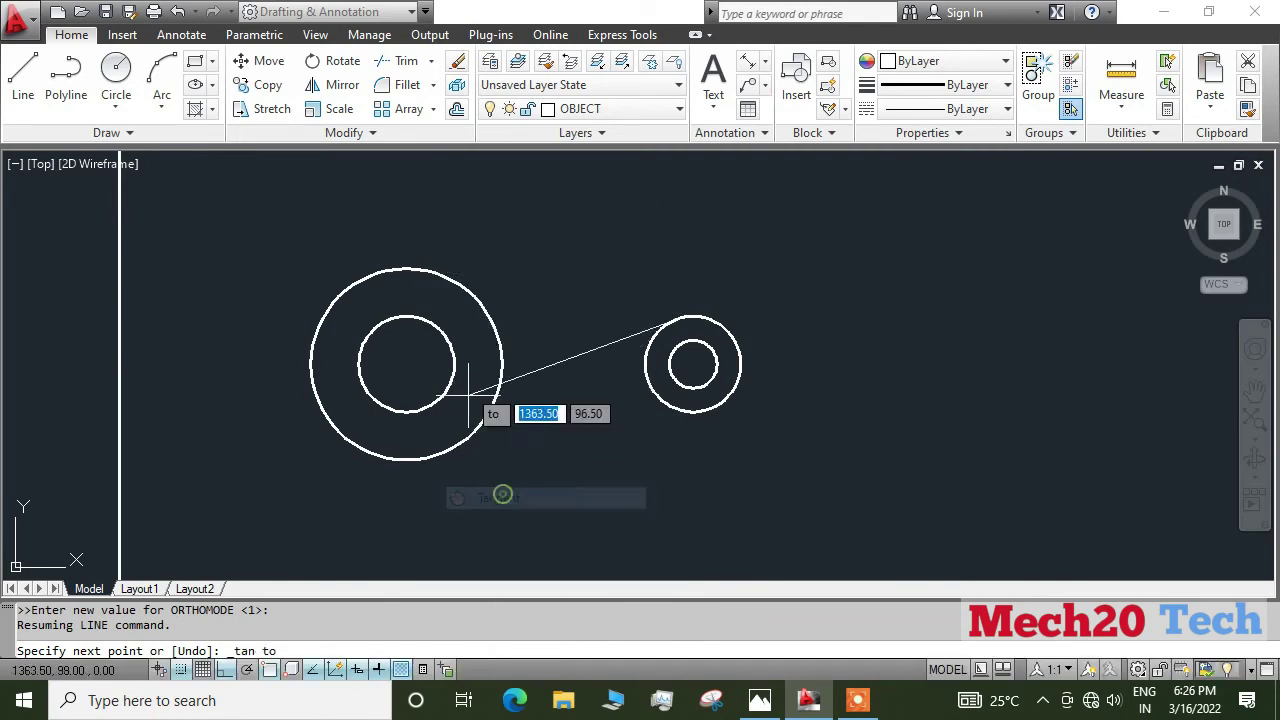
click(419, 266)
key(Escape)
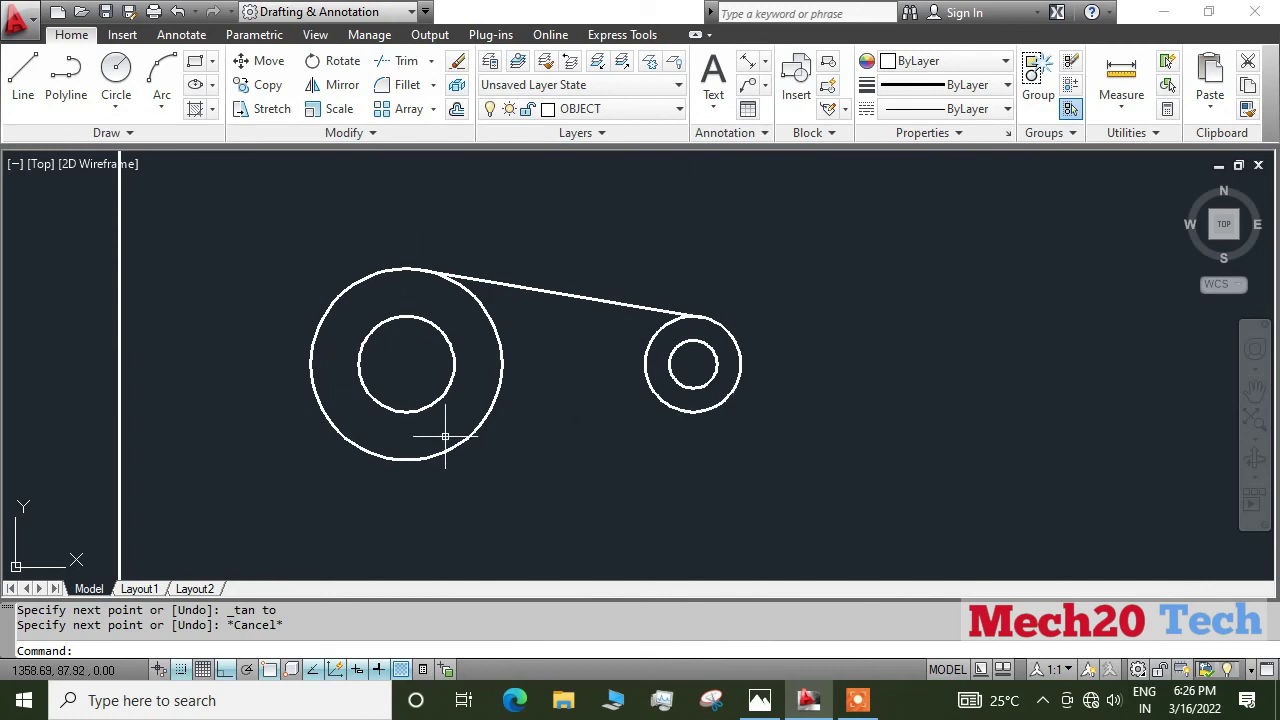
- Draw the bottom tangent line from the large circle to the small circle
click(23, 75)
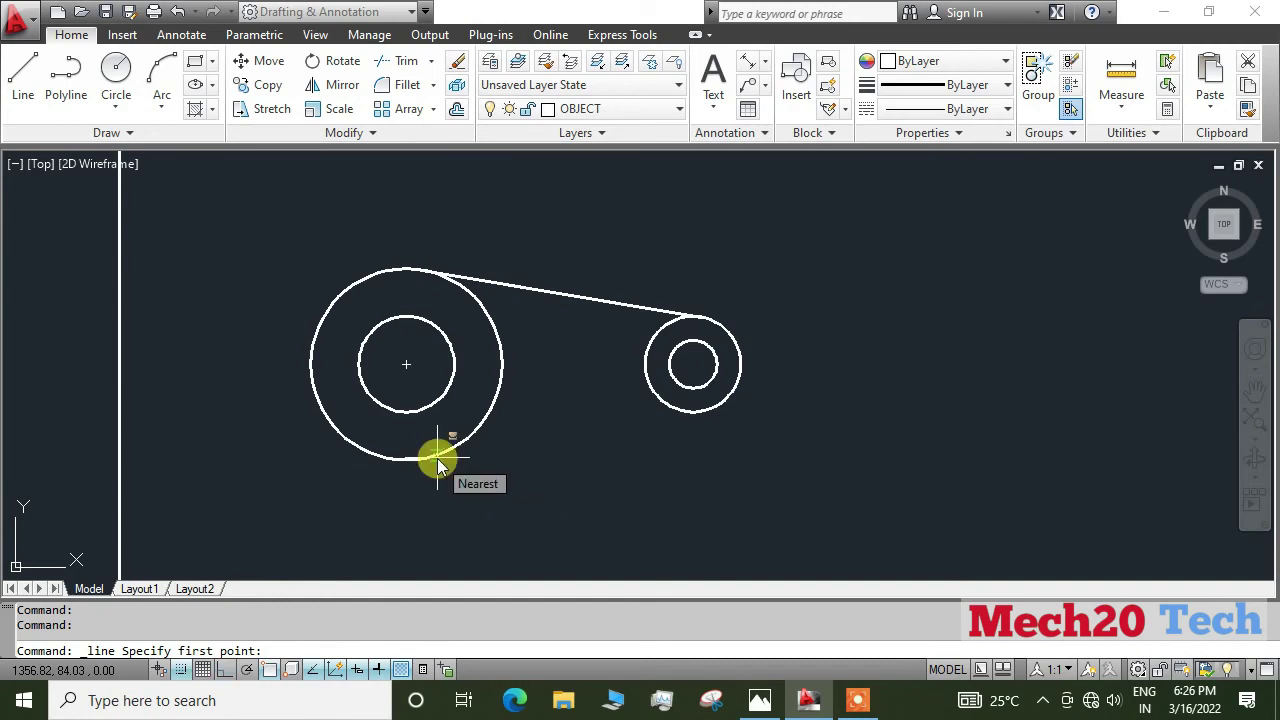
shift+right_click(437, 463)
click(490, 499)
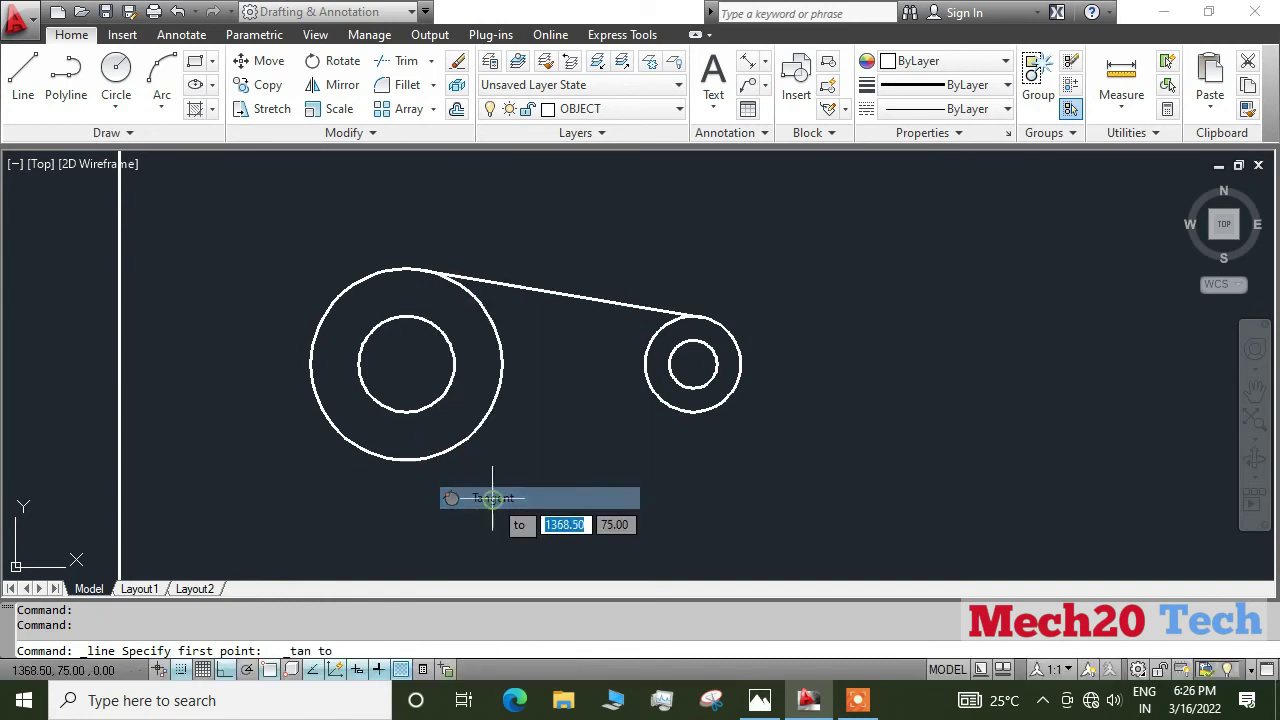
click(412, 452)
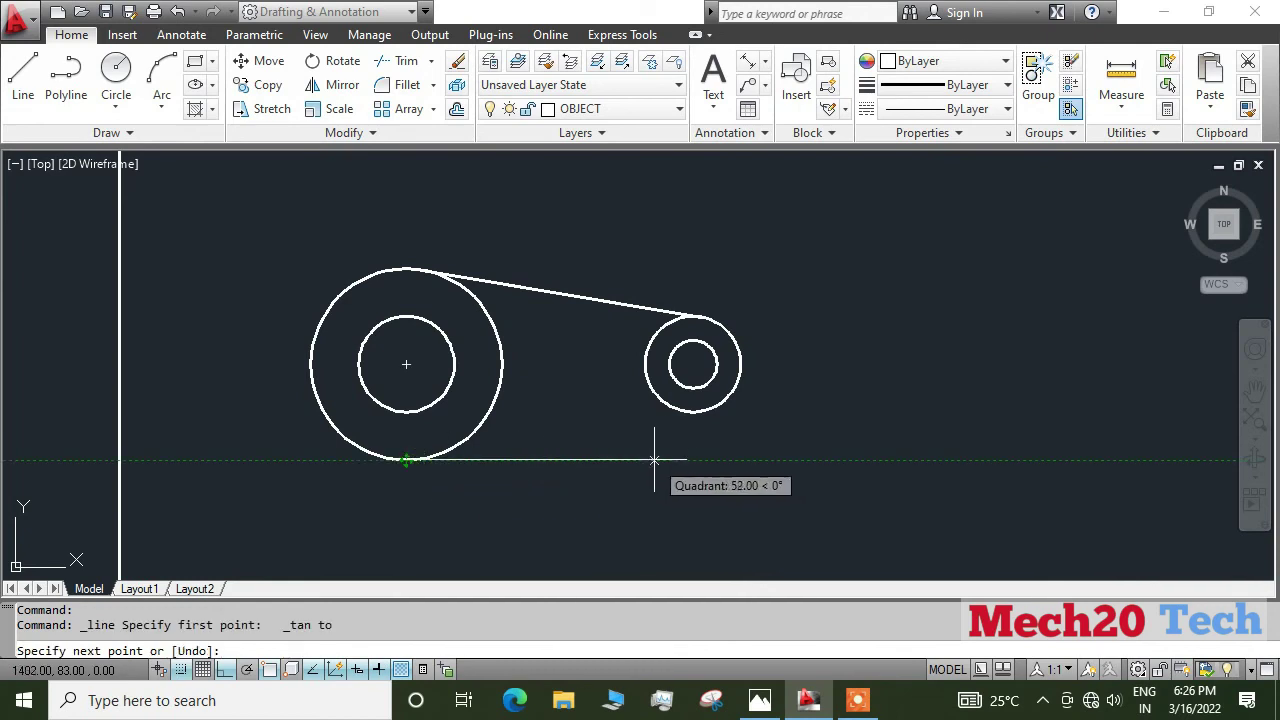
key(F8)
click(707, 414)
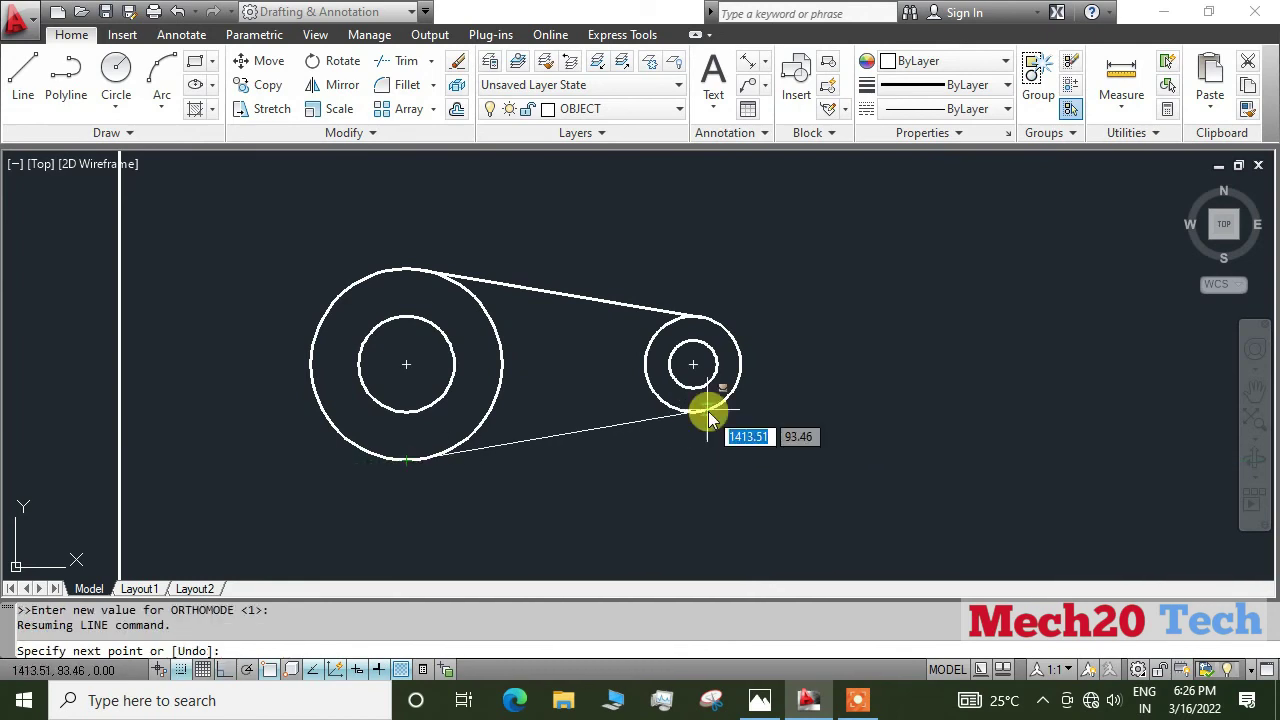
shift+right_click(707, 414)
click(776, 498)
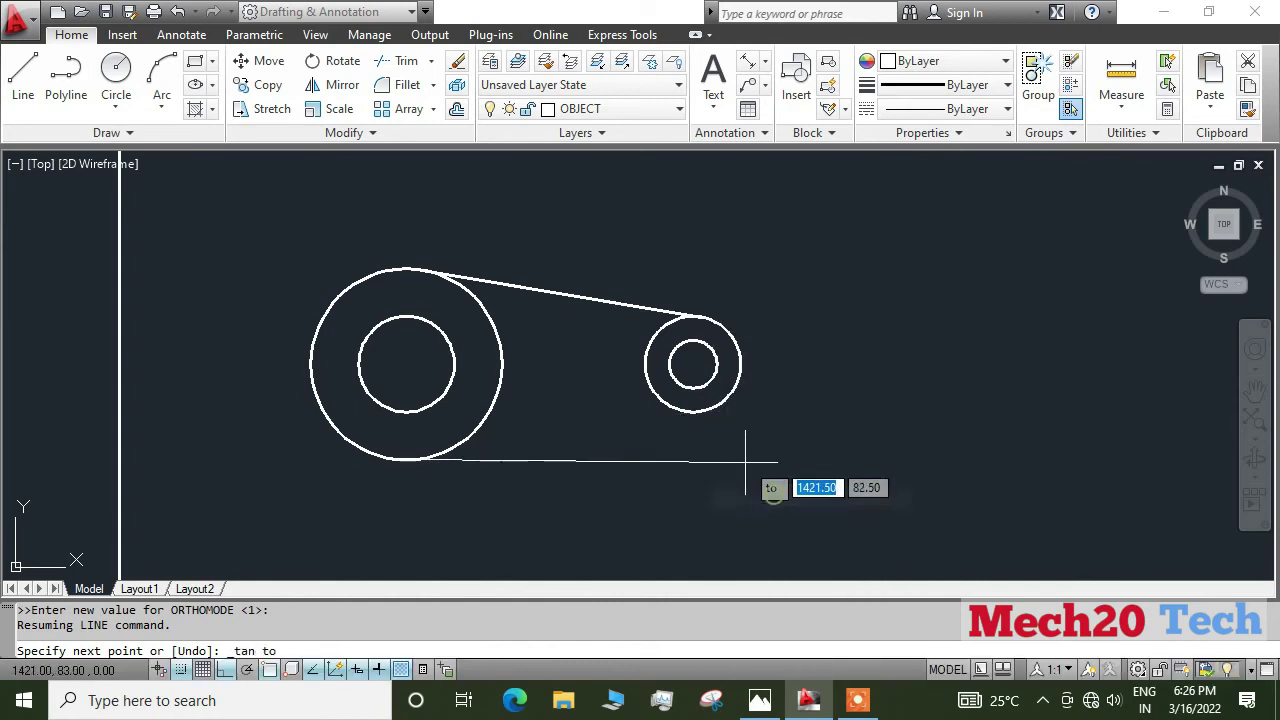
click(705, 410)
key(Escape)
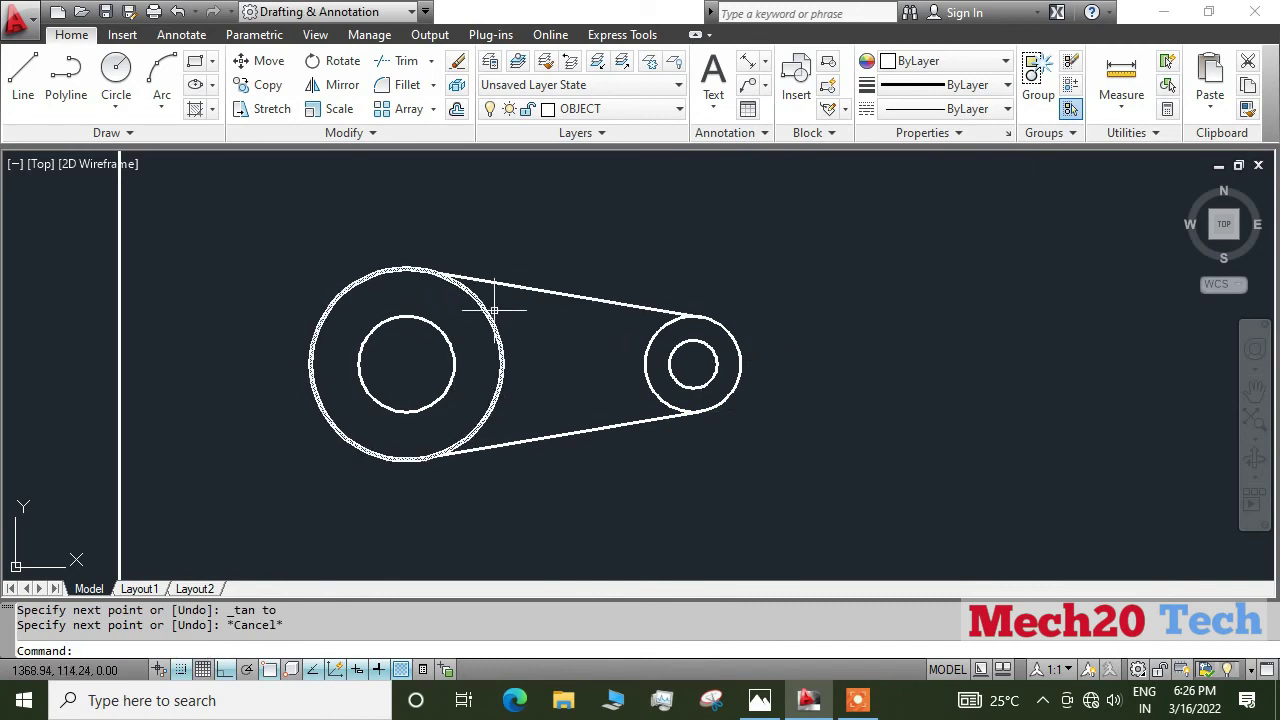
click(782, 703)
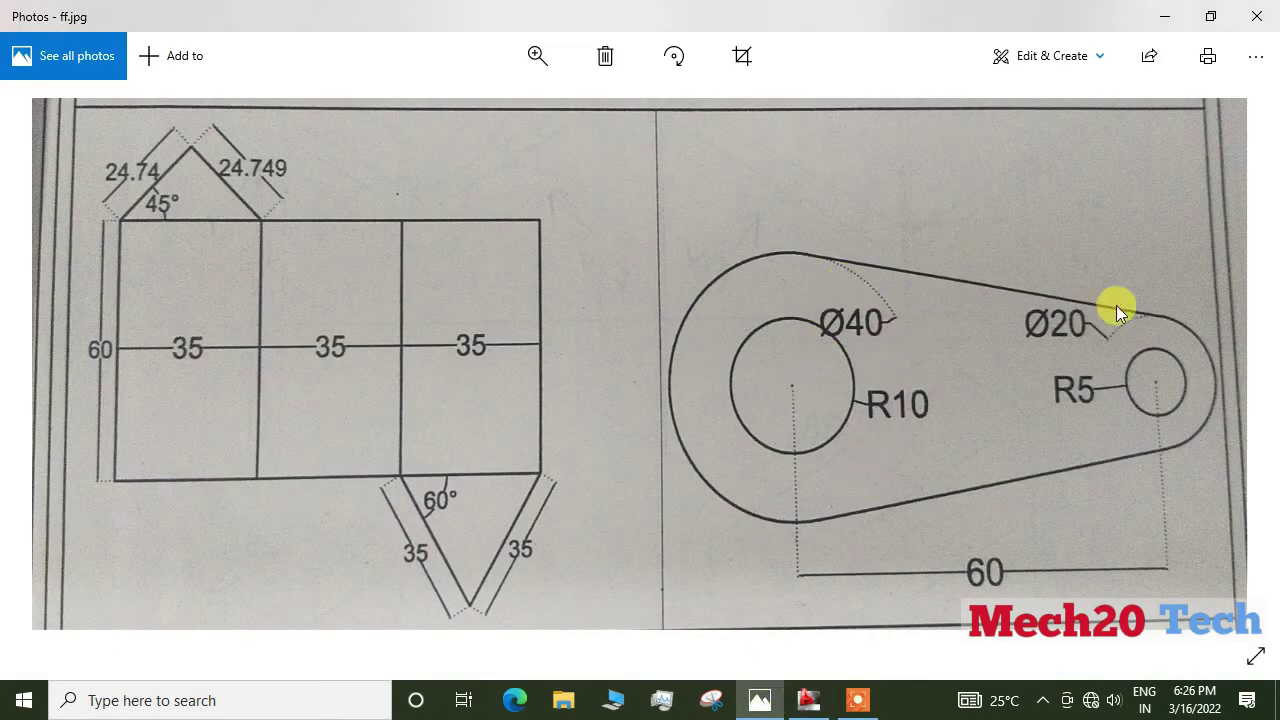
- Trim the large and small outer circles' inner arcs between the tangent lines using TR
click(810, 698)
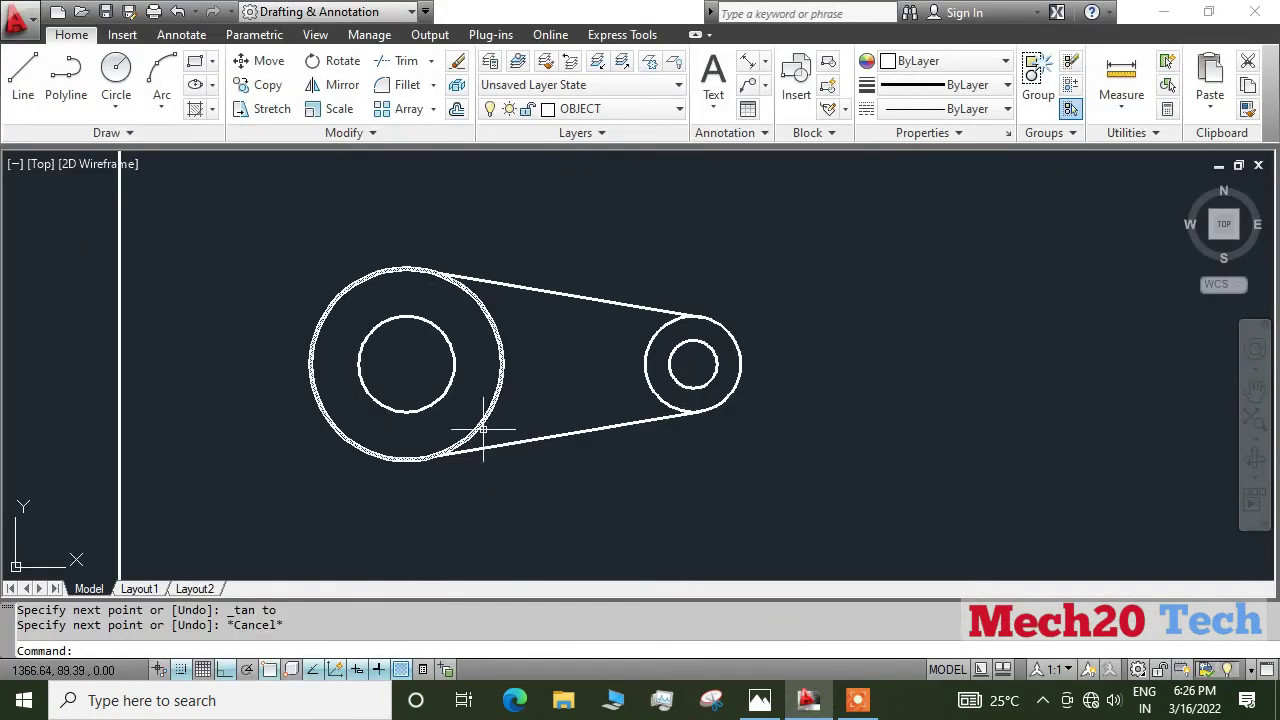
key(Escape)
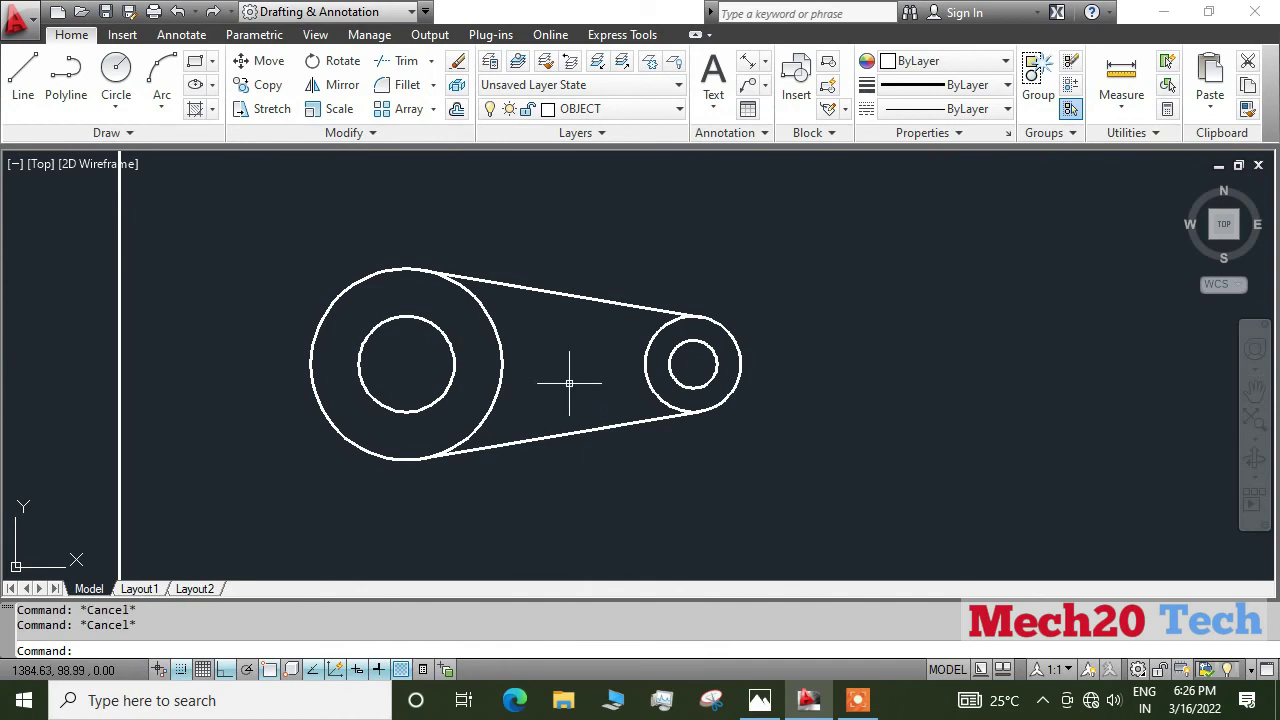
text(tr)
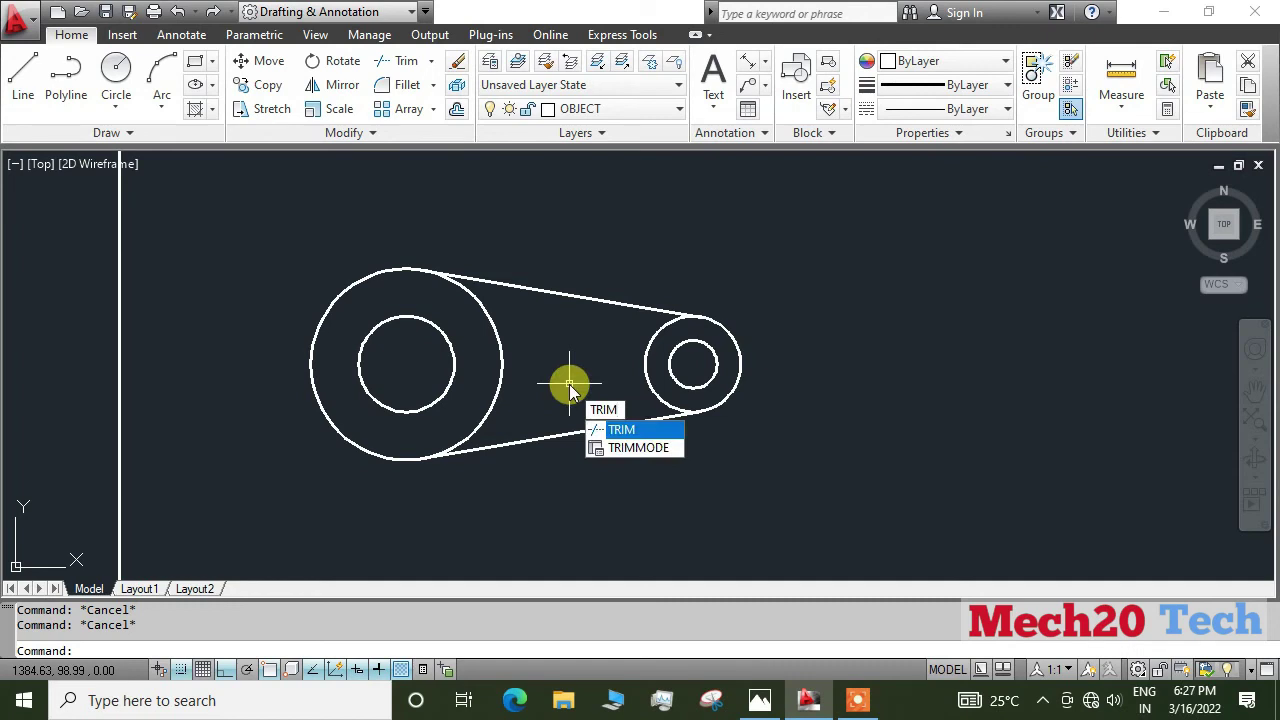
key(Return)
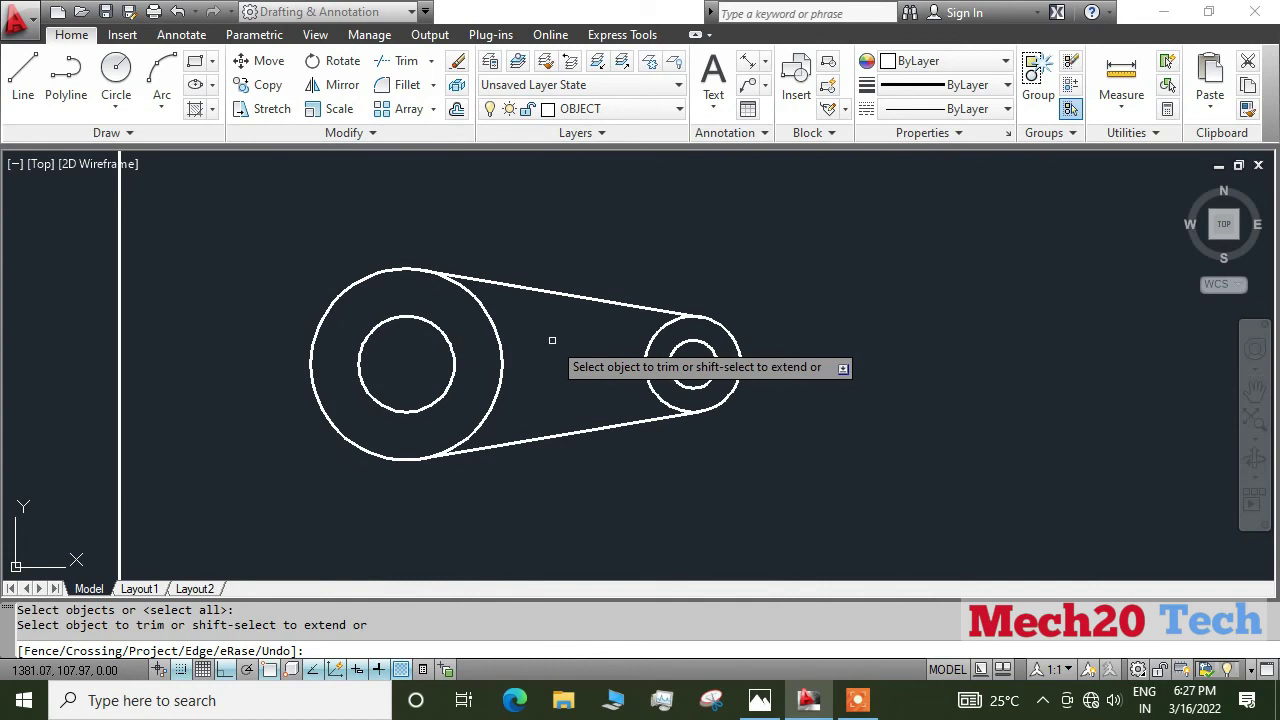
click(498, 342)
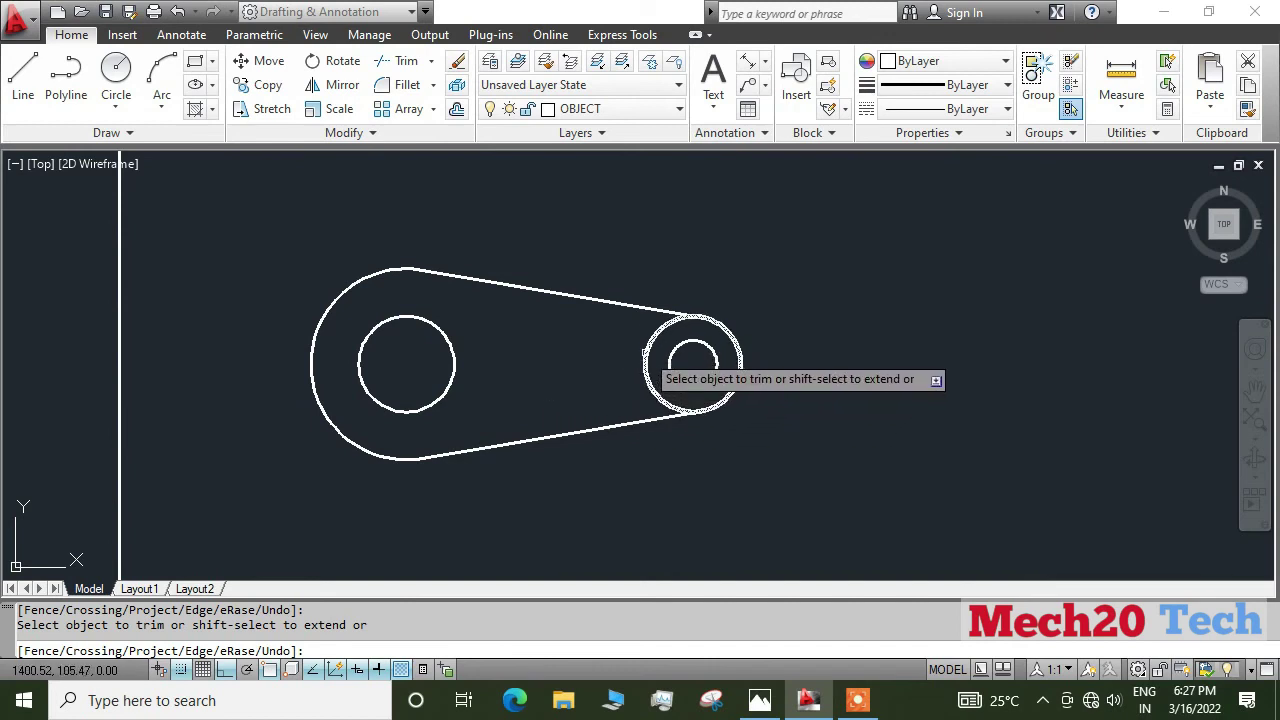
click(645, 352)
key(Escape)
key(Escape)
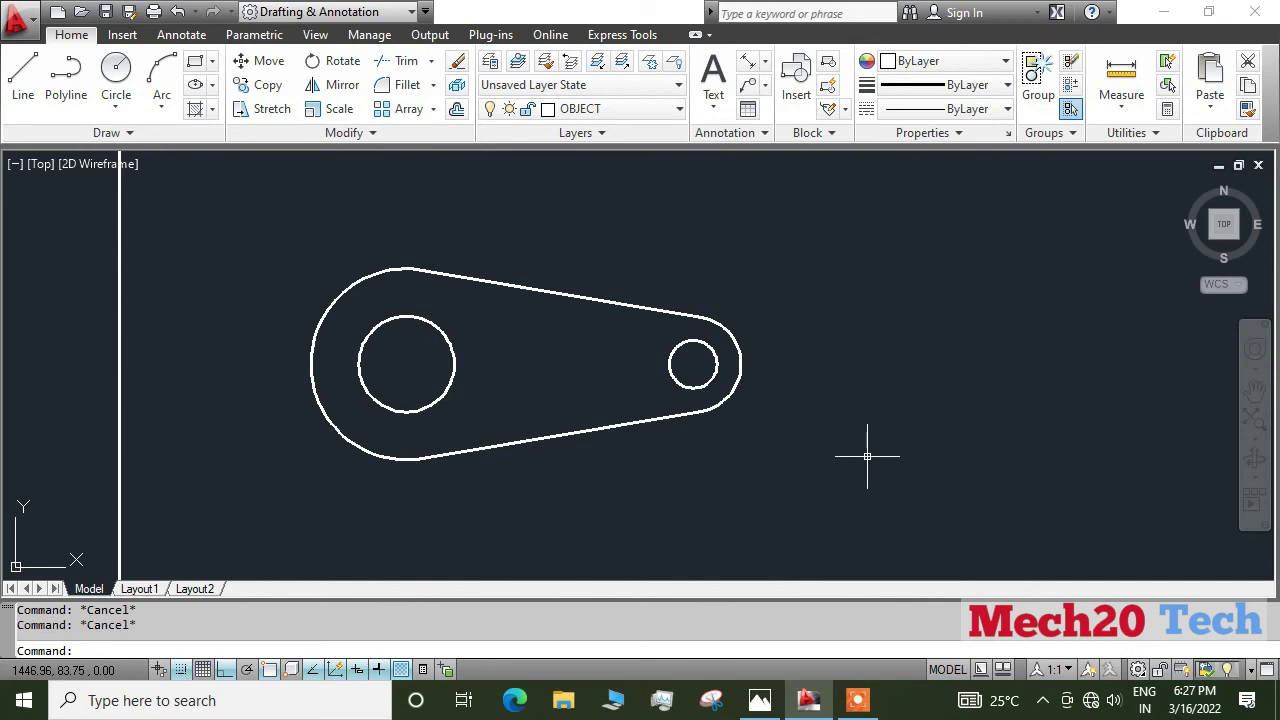
click(760, 703)
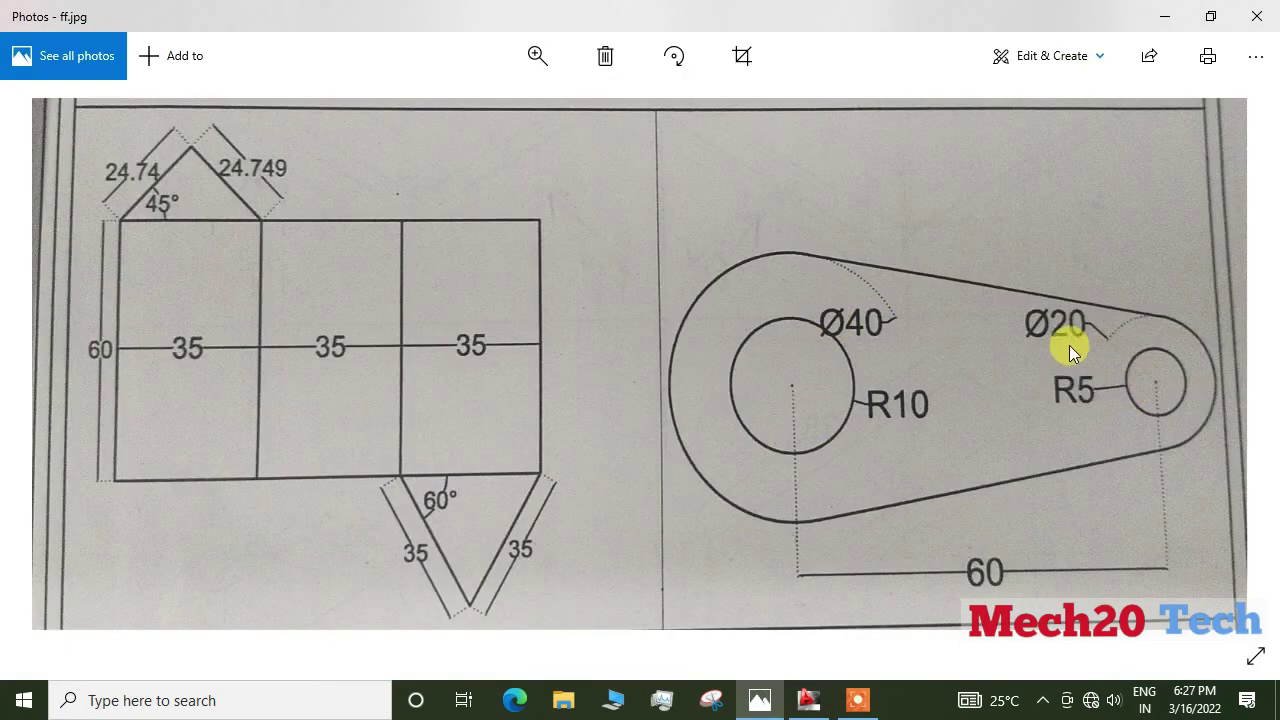
click(808, 700)
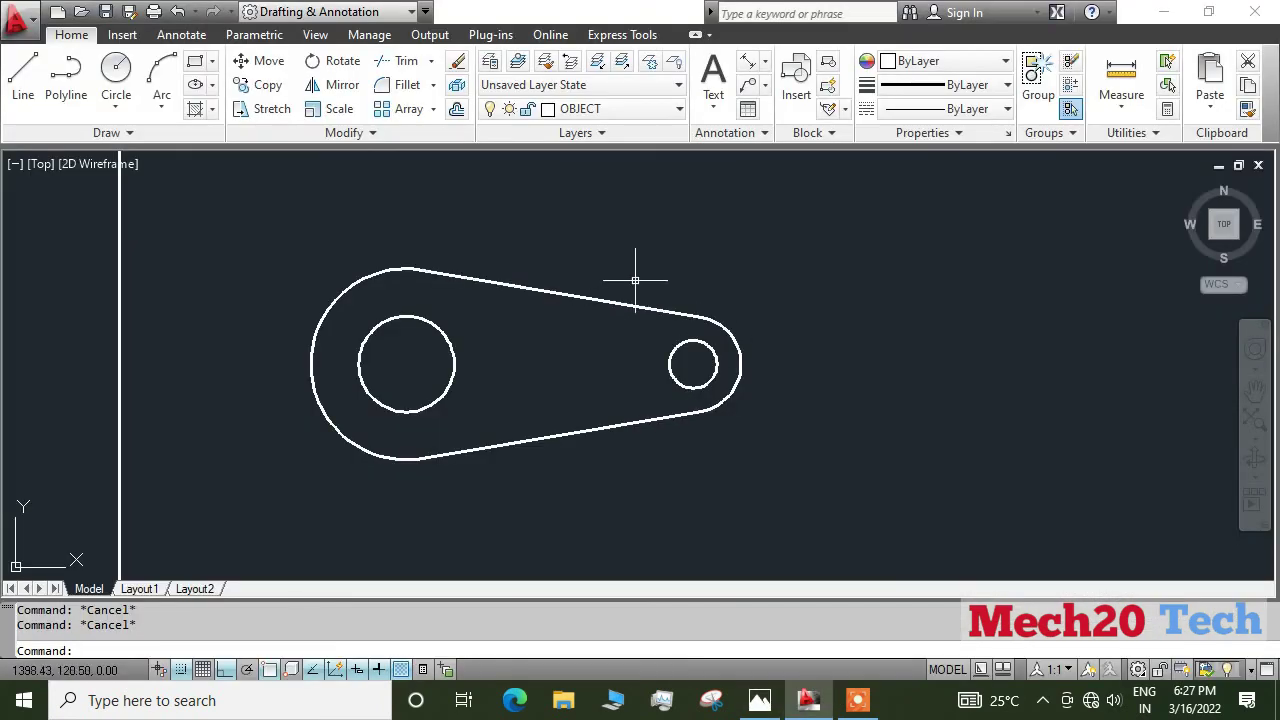
- Place a 60.00 linear dimension between the two hole centres below the lever
click(766, 62)
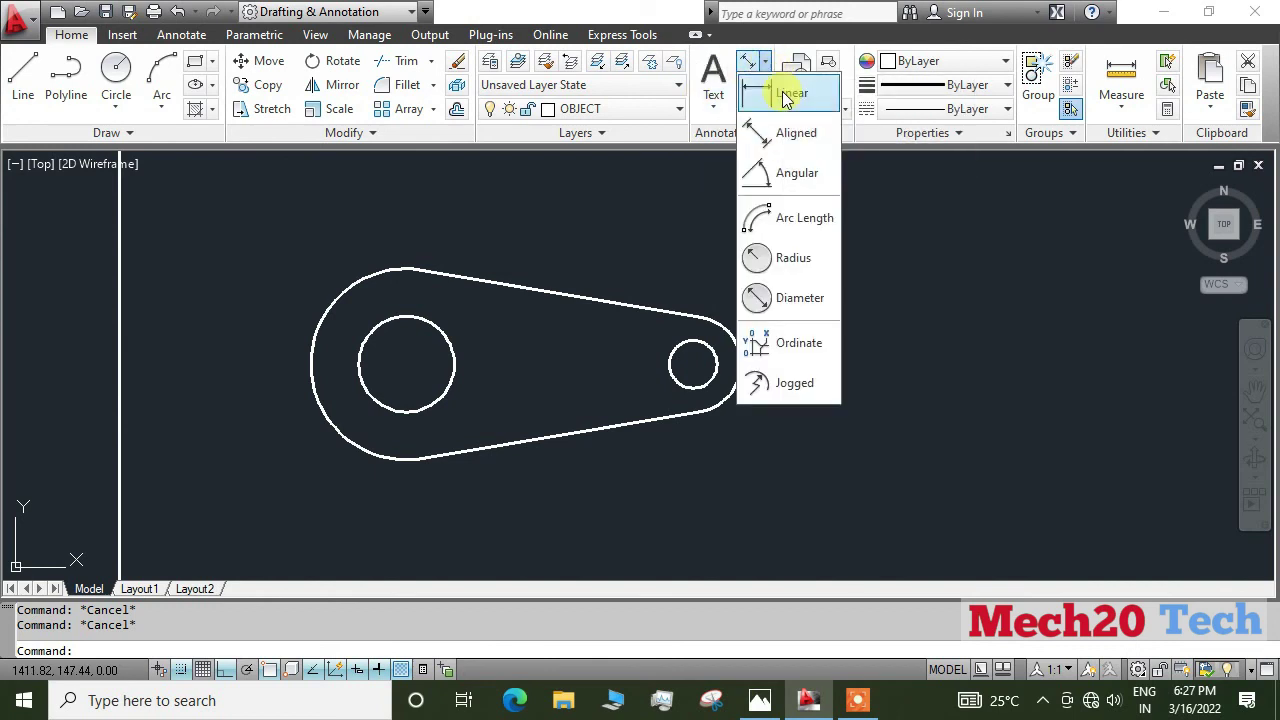
click(782, 92)
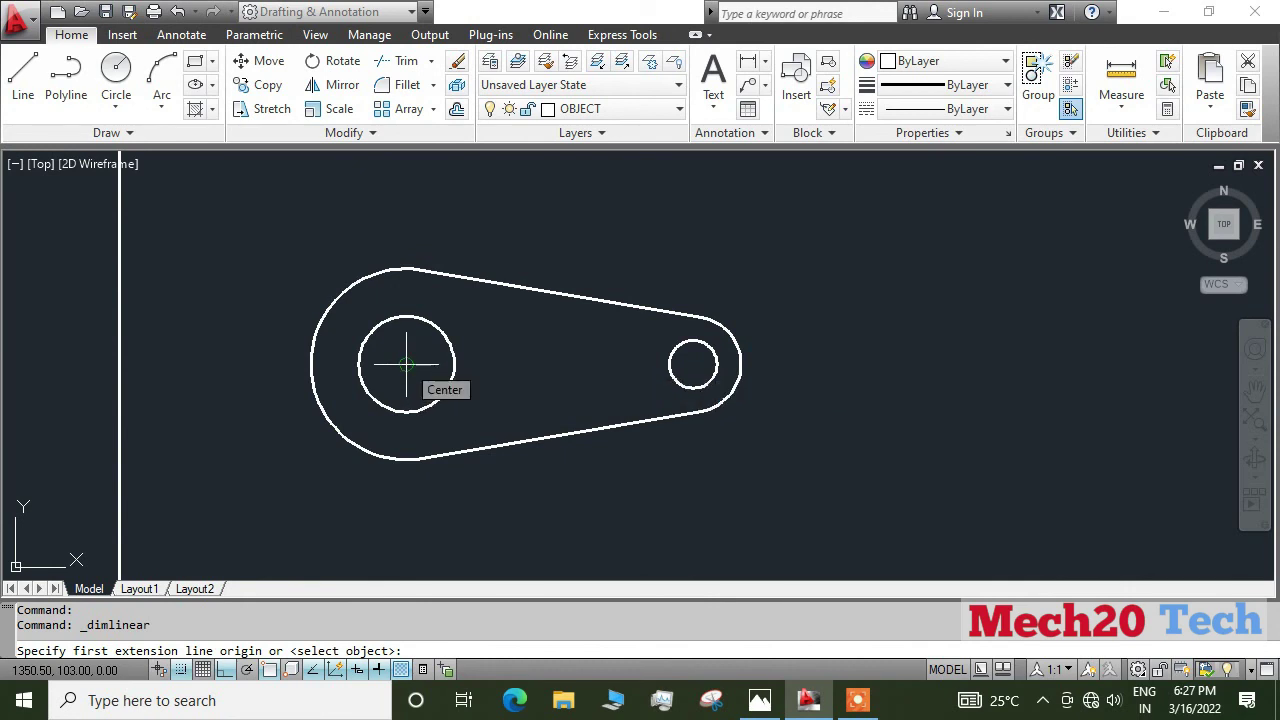
click(406, 364)
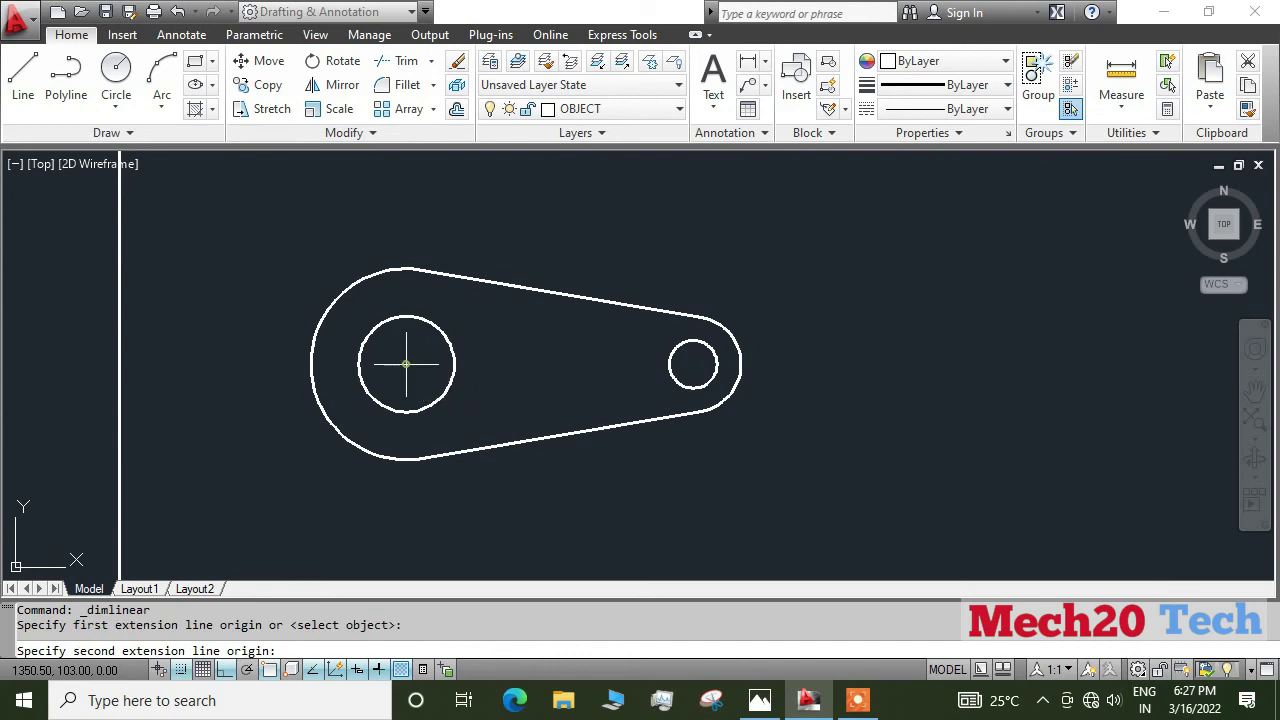
click(692, 364)
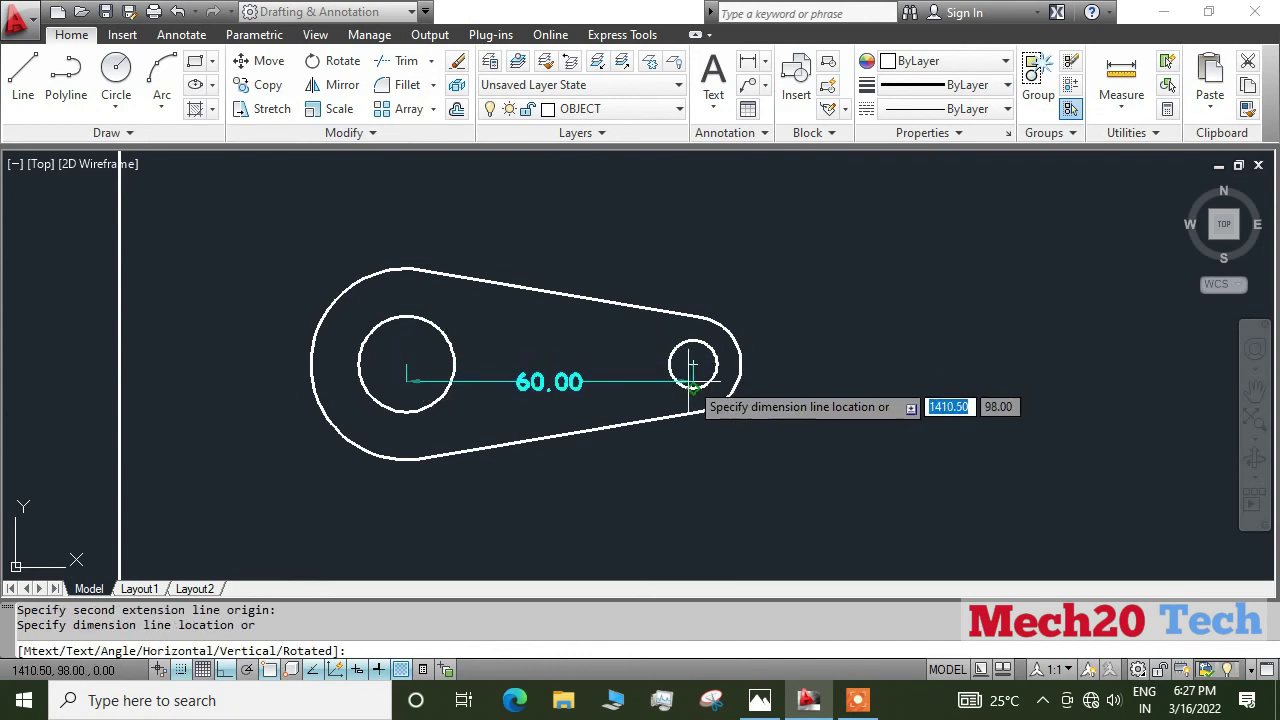
click(640, 531)
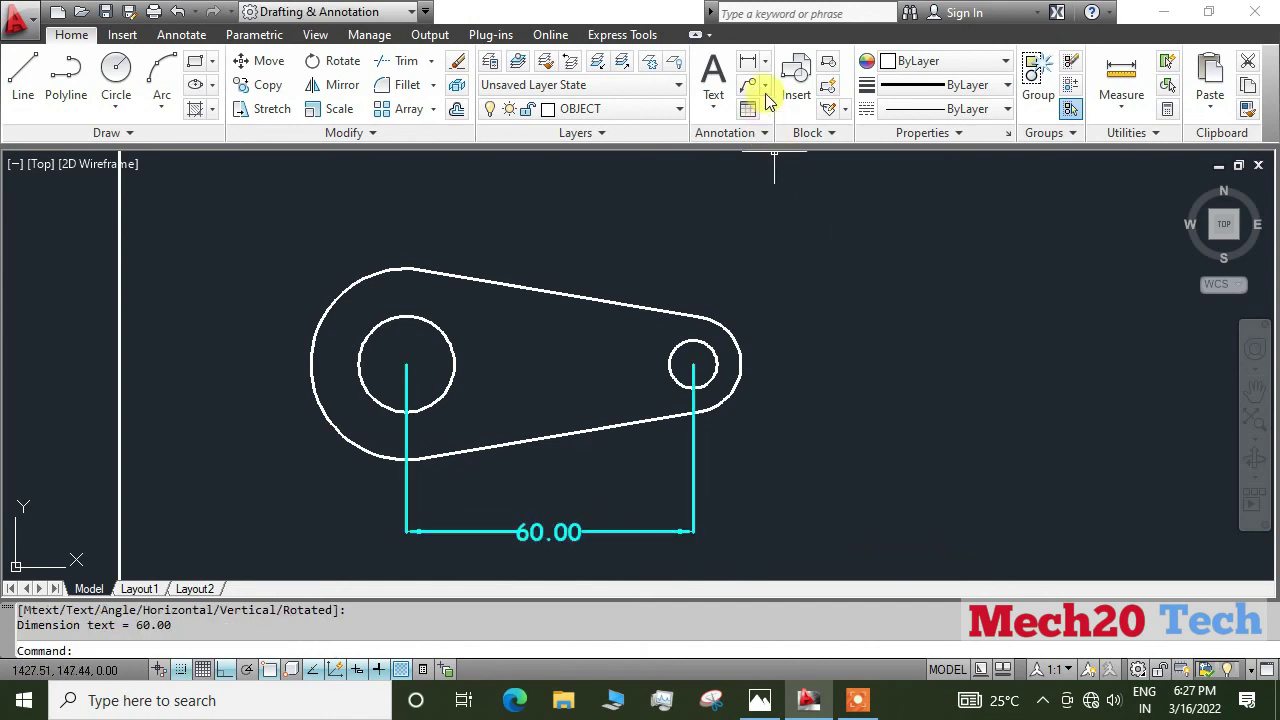
click(765, 62)
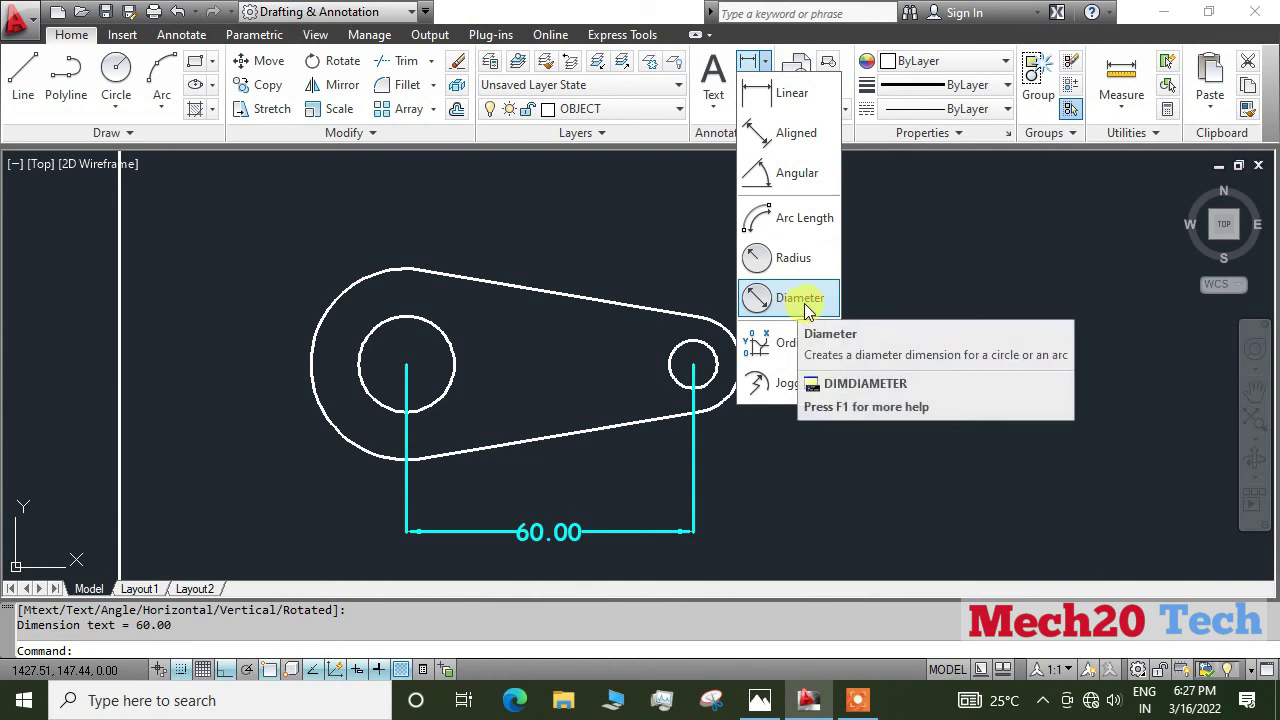
- Add Ø40.00 to the large left end arc and Ø20.00 to the small right end arc
click(808, 311)
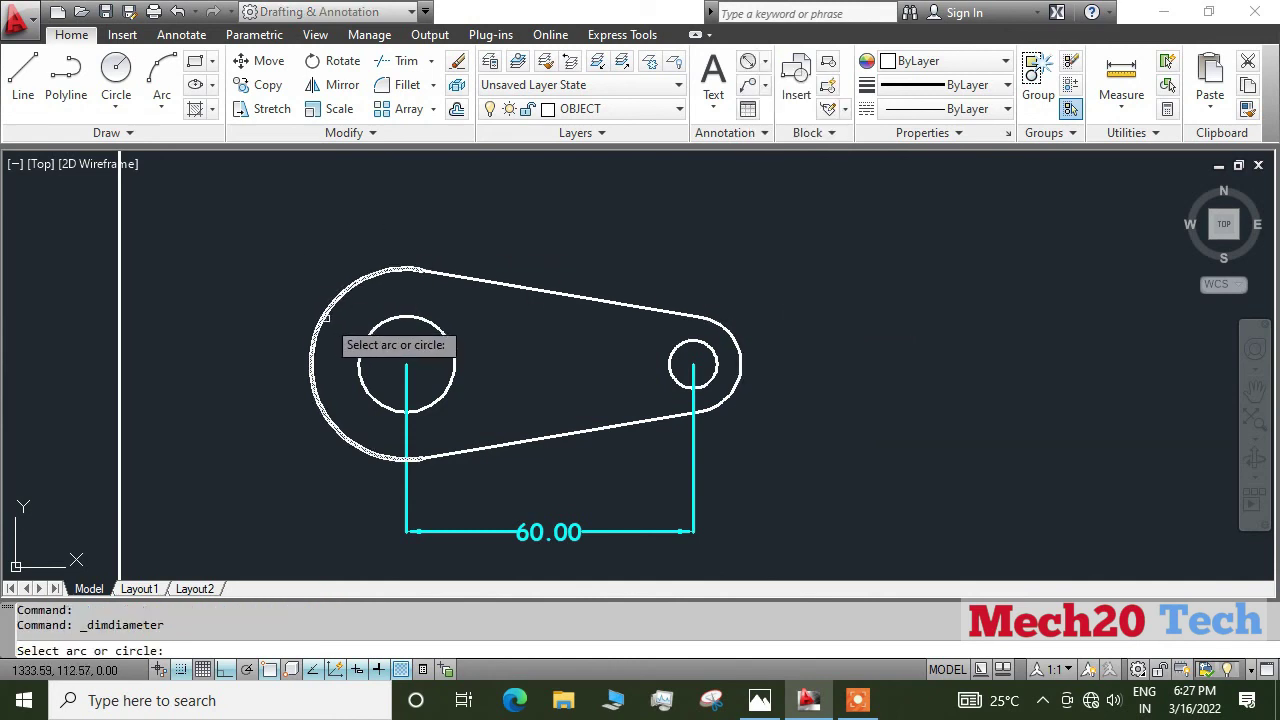
click(368, 333)
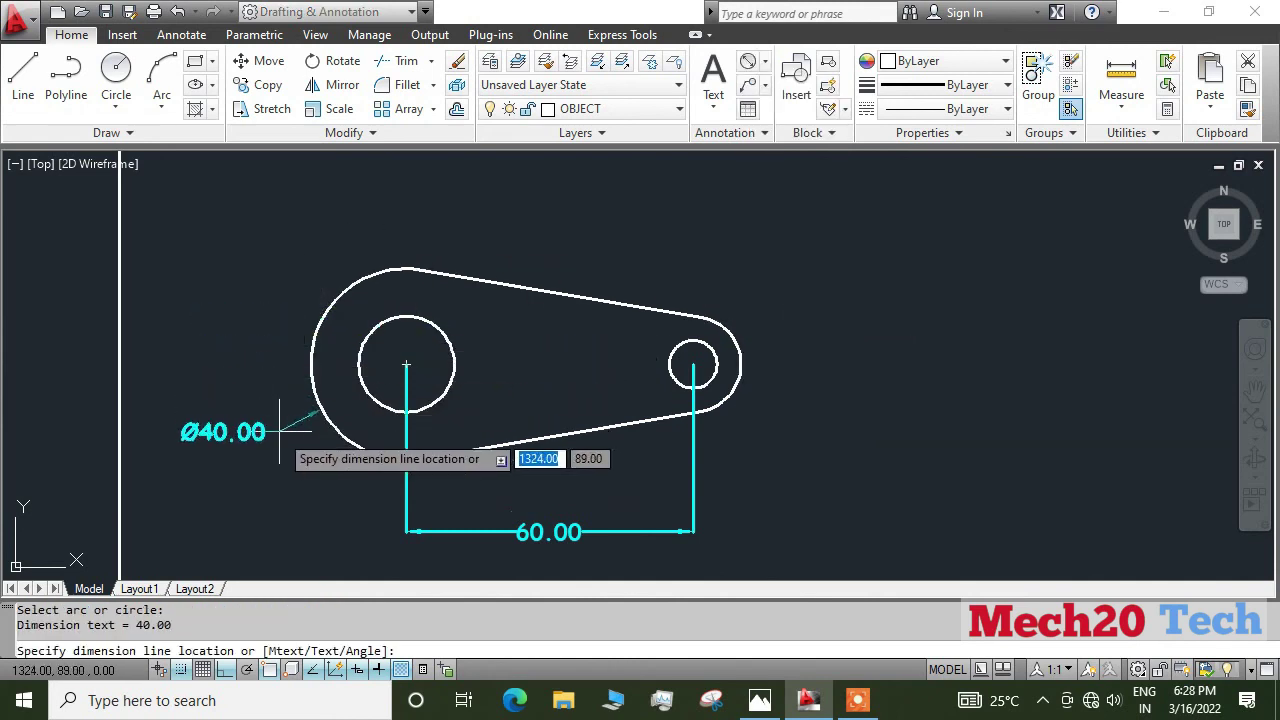
click(290, 464)
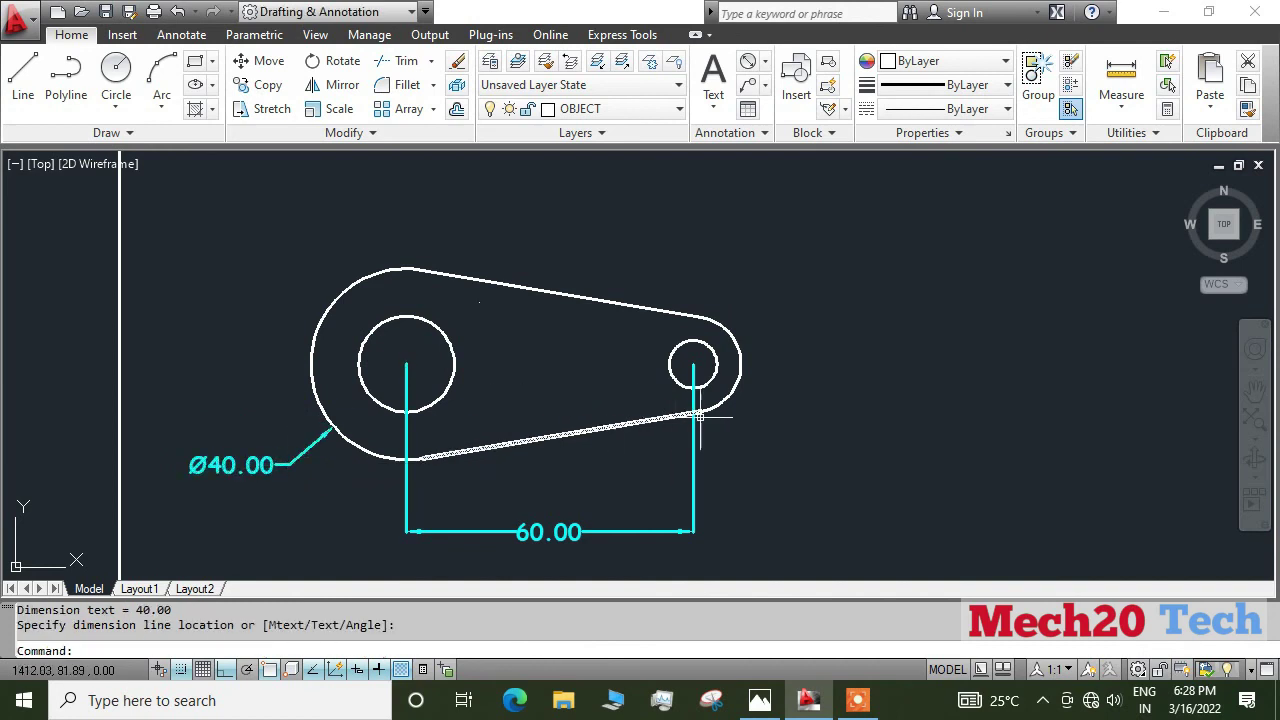
click(768, 62)
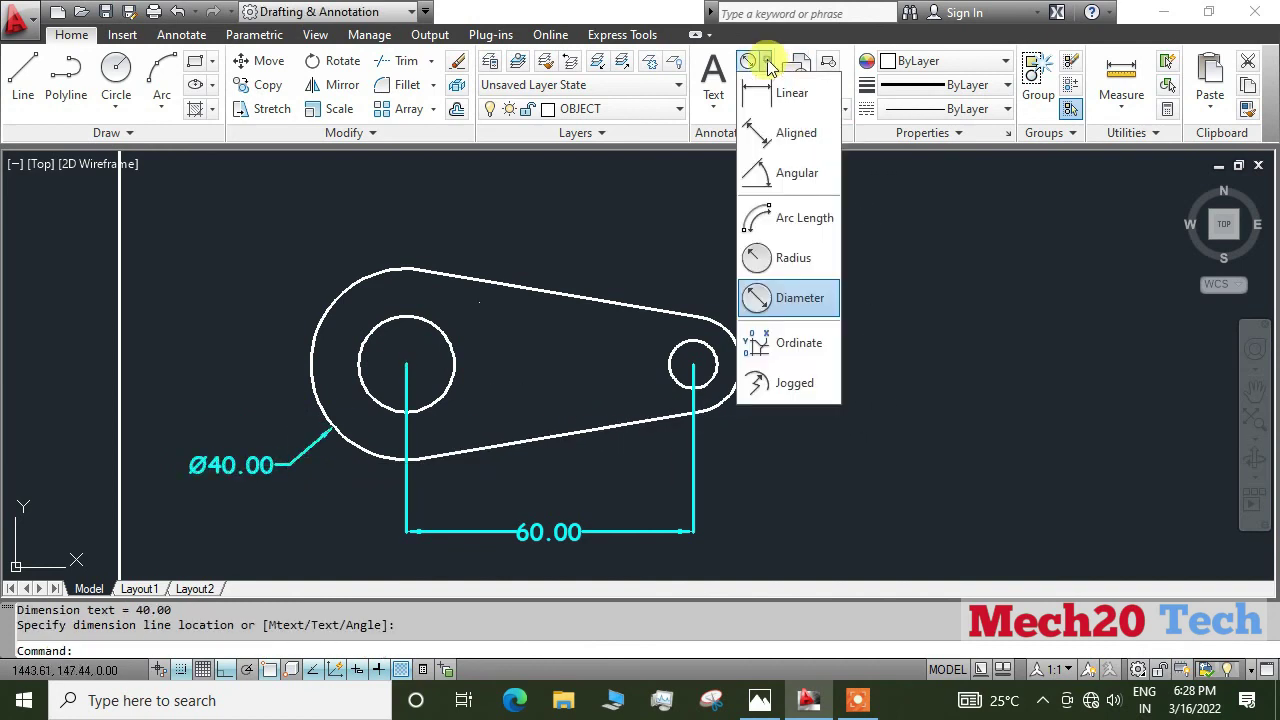
click(775, 297)
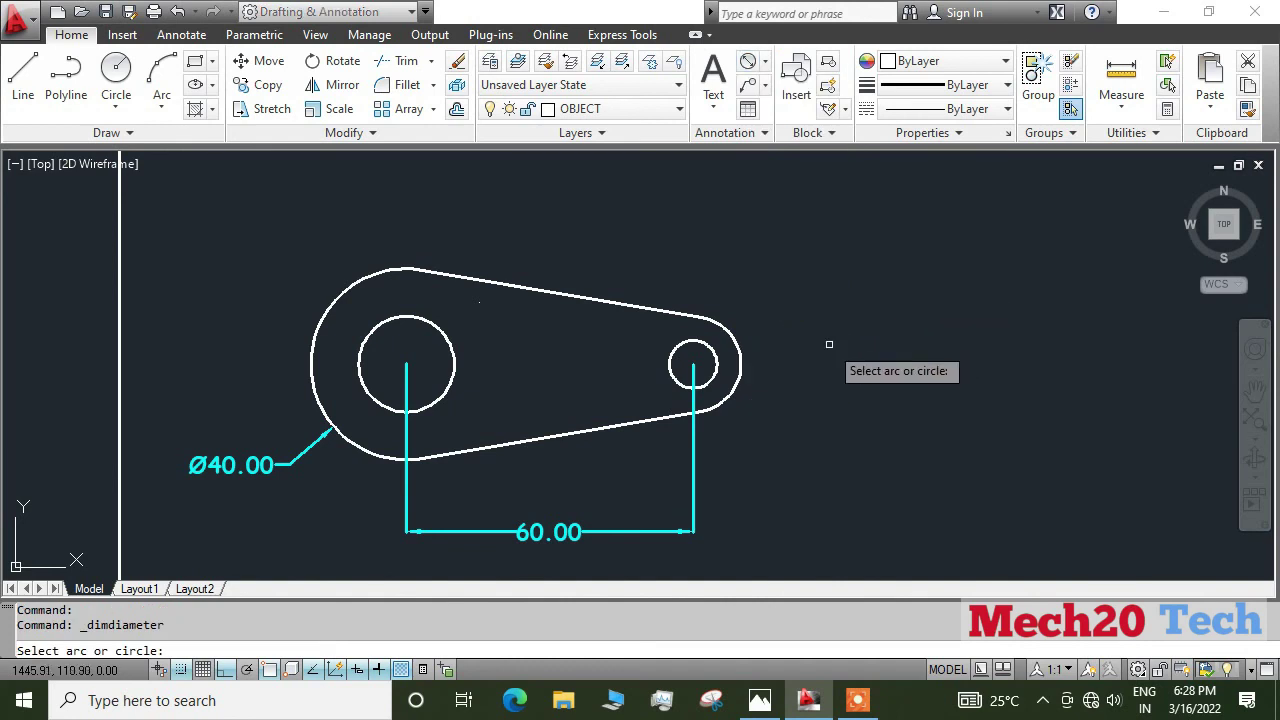
click(742, 358)
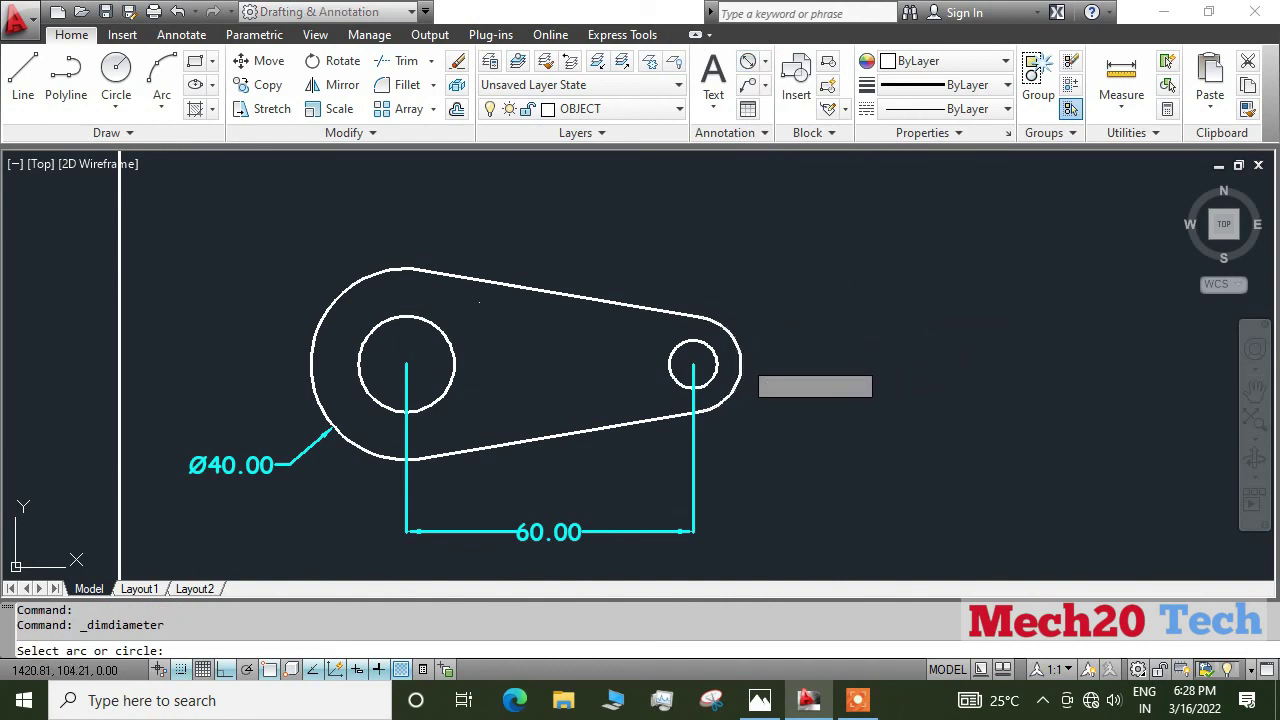
click(786, 435)
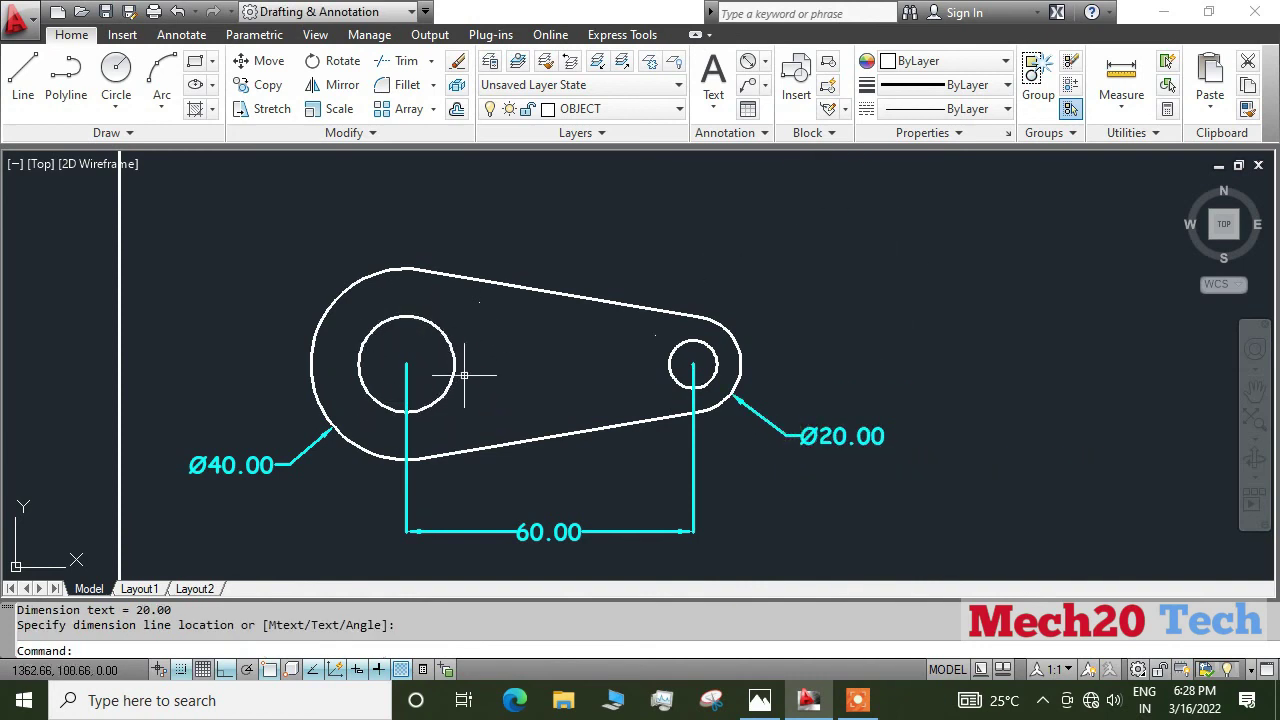
- Add radius dimensions R10.00 on the large hole and R5.00 on the small hole, then view the reference
click(767, 61)
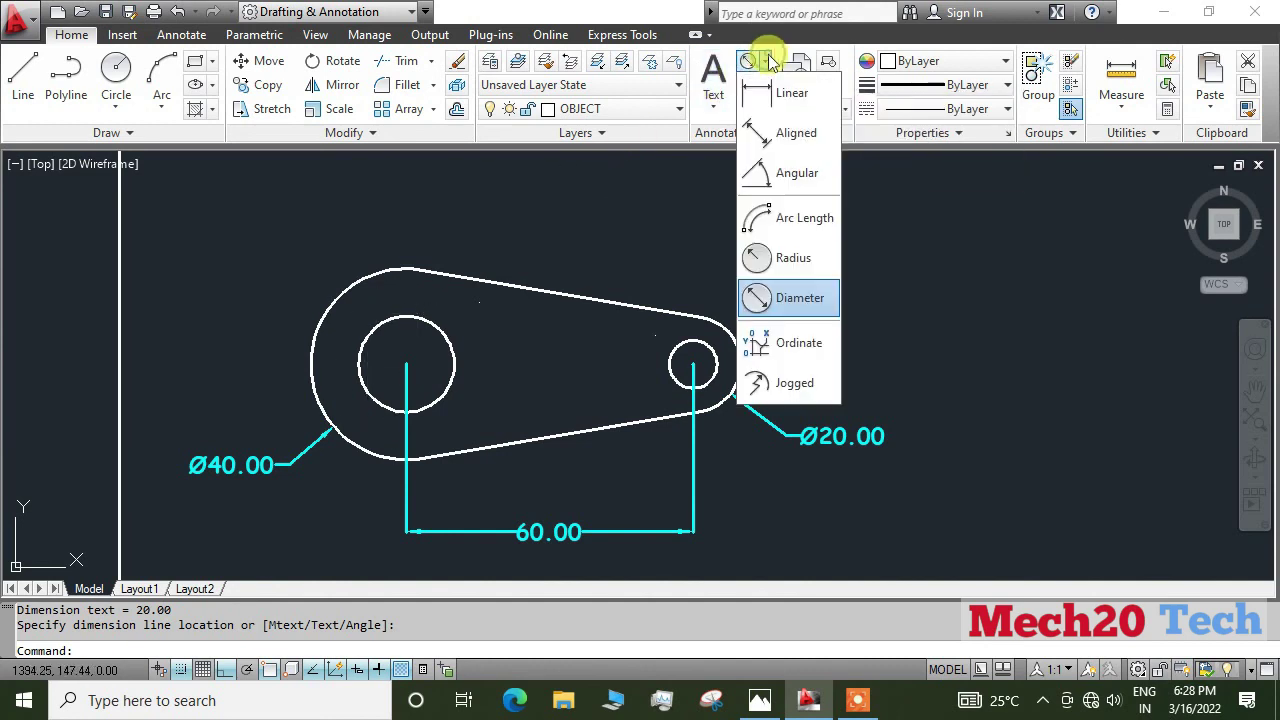
click(795, 262)
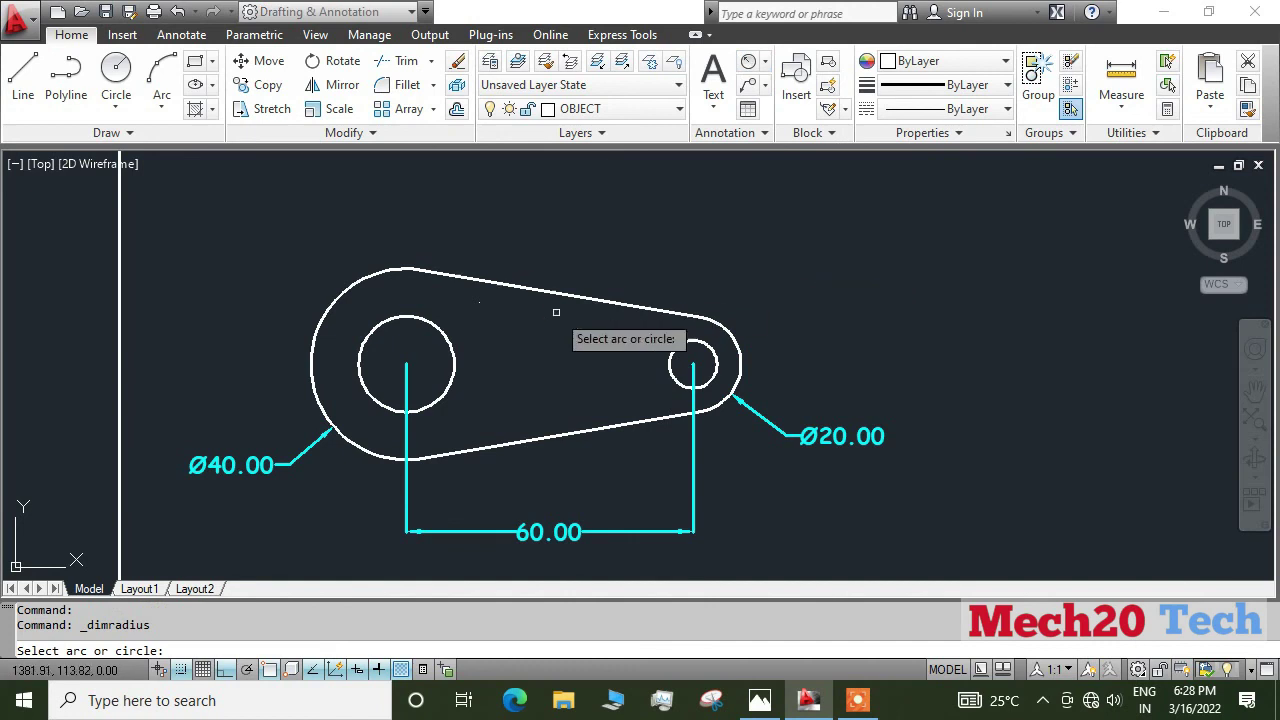
click(456, 357)
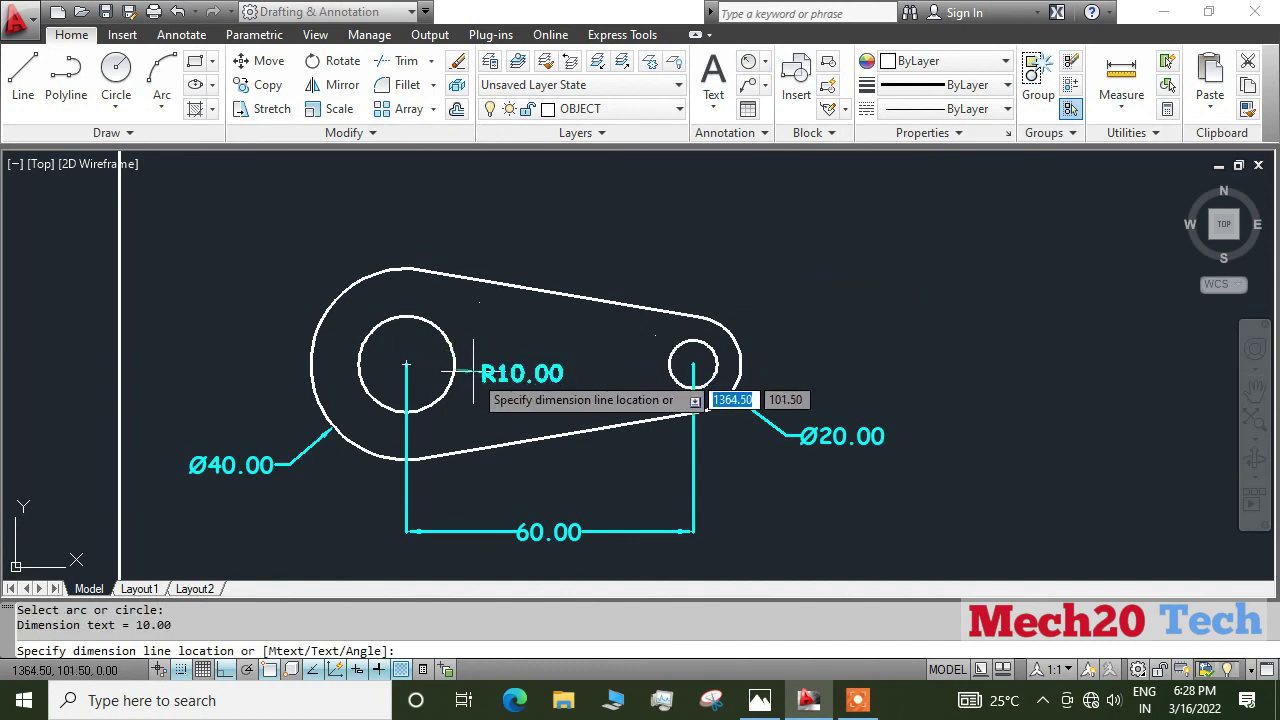
click(476, 397)
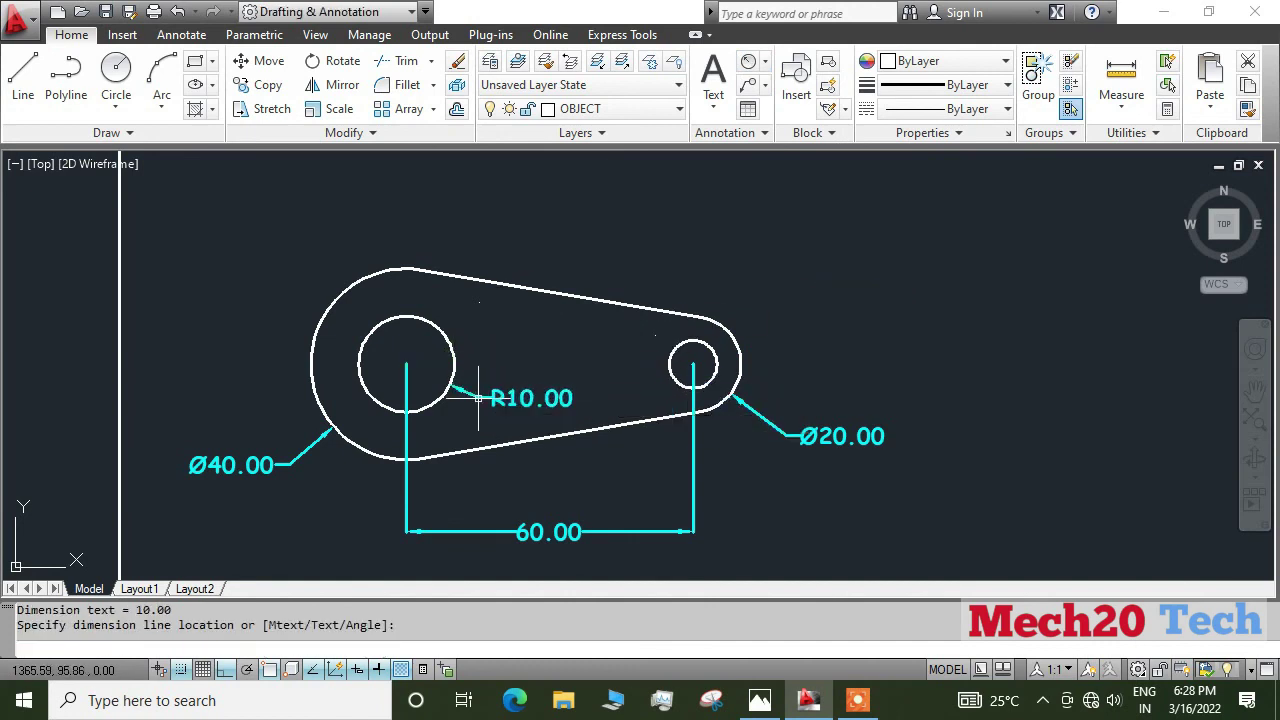
click(764, 61)
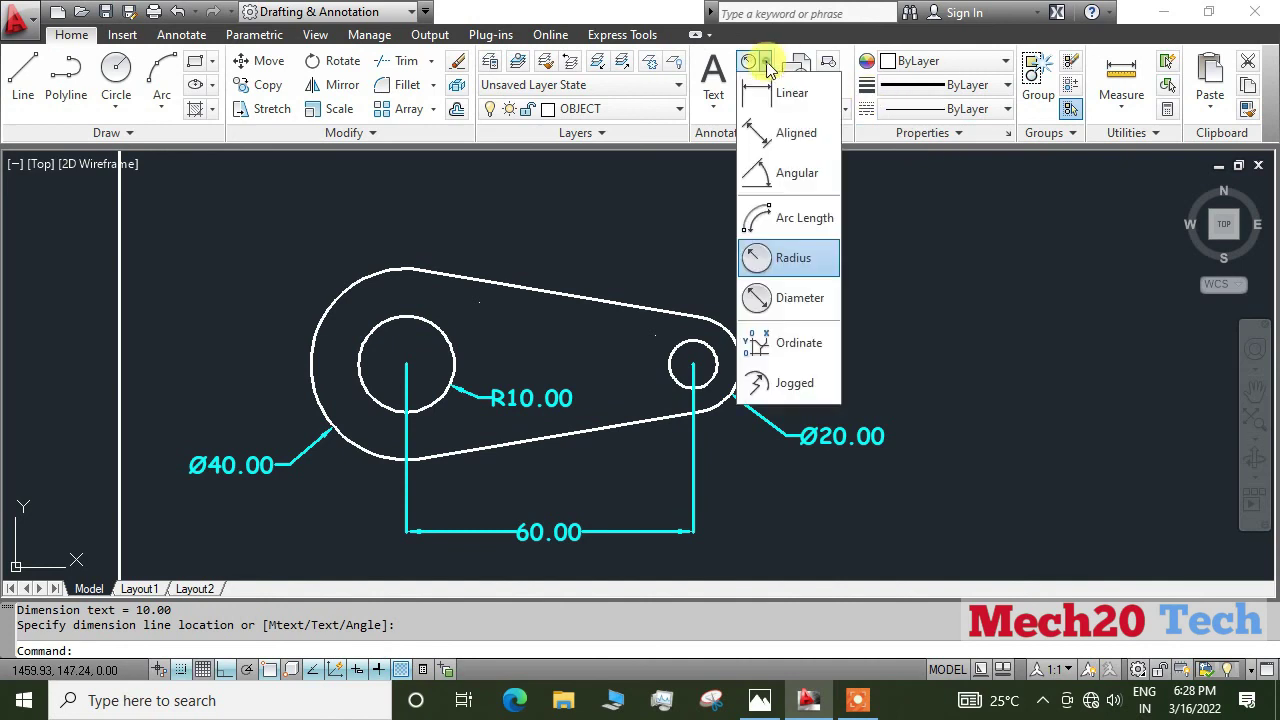
click(794, 260)
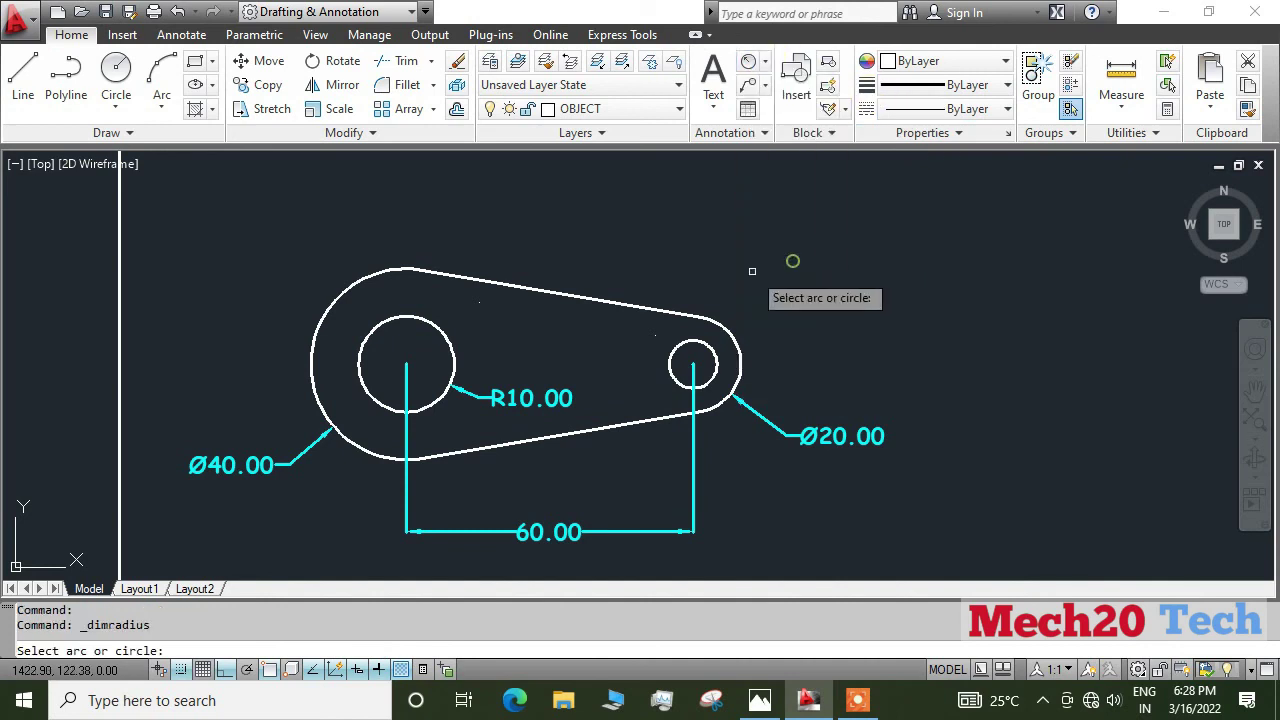
click(668, 368)
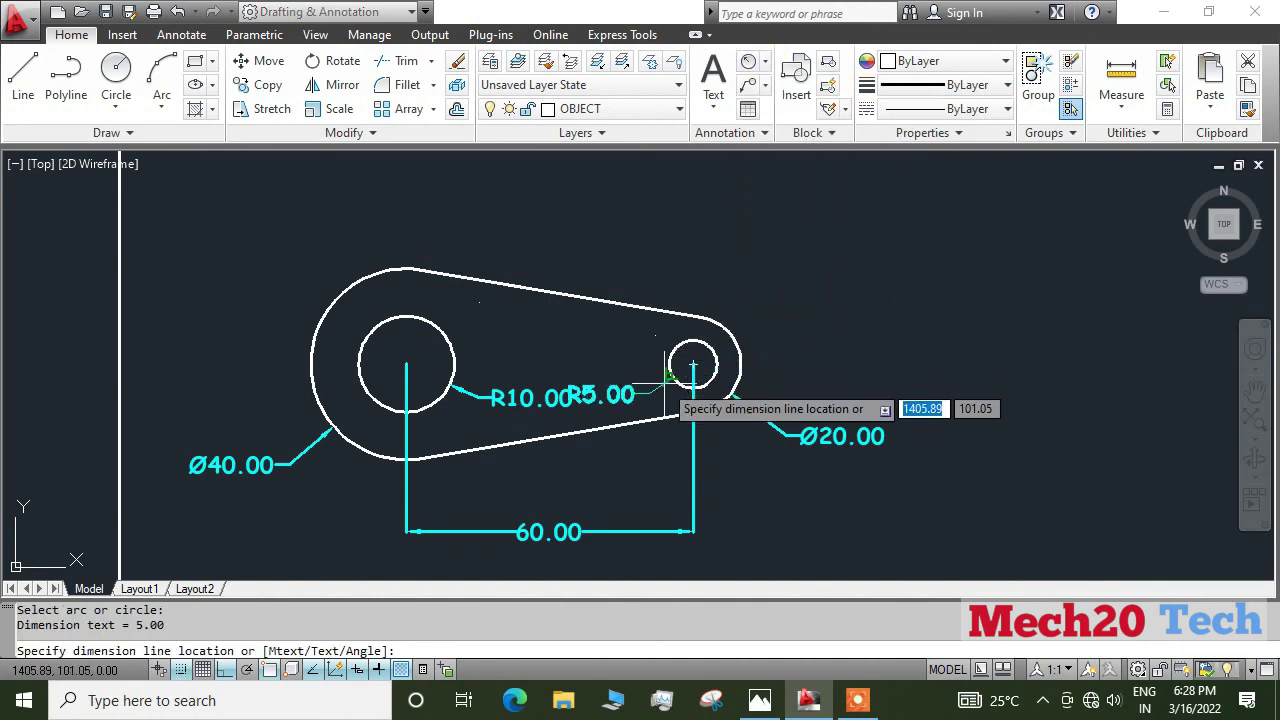
click(648, 350)
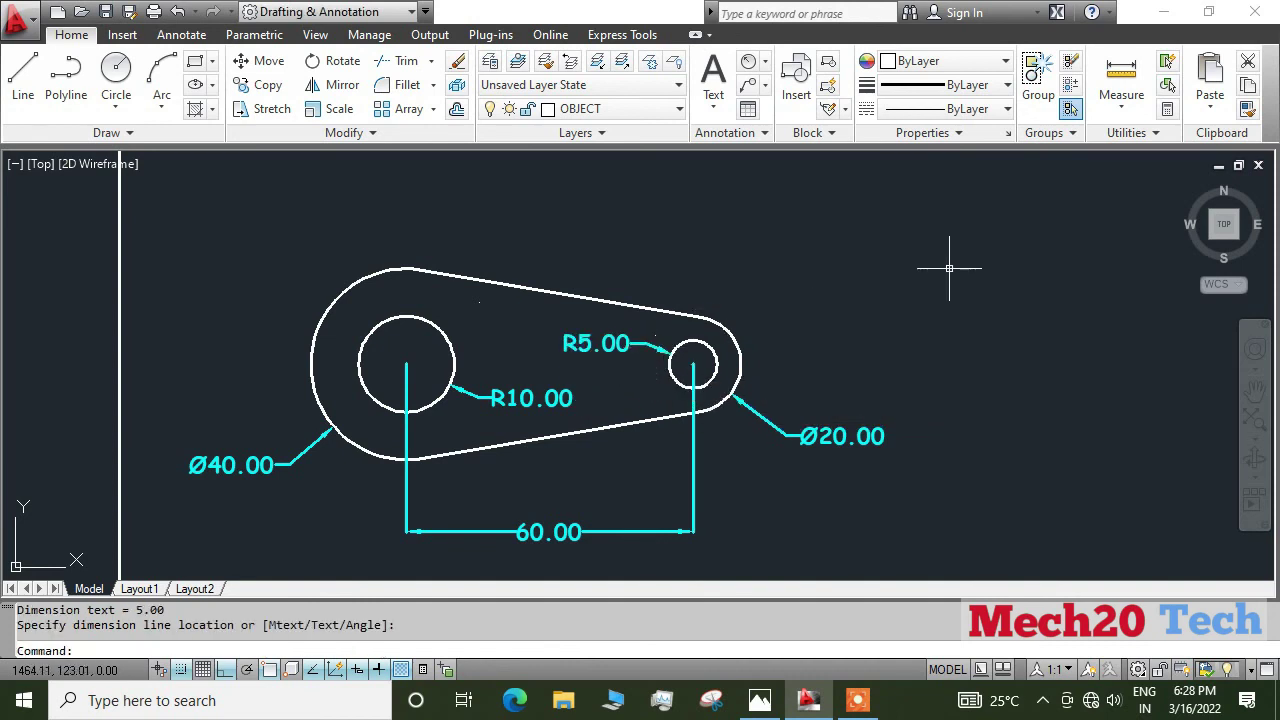
click(810, 704)
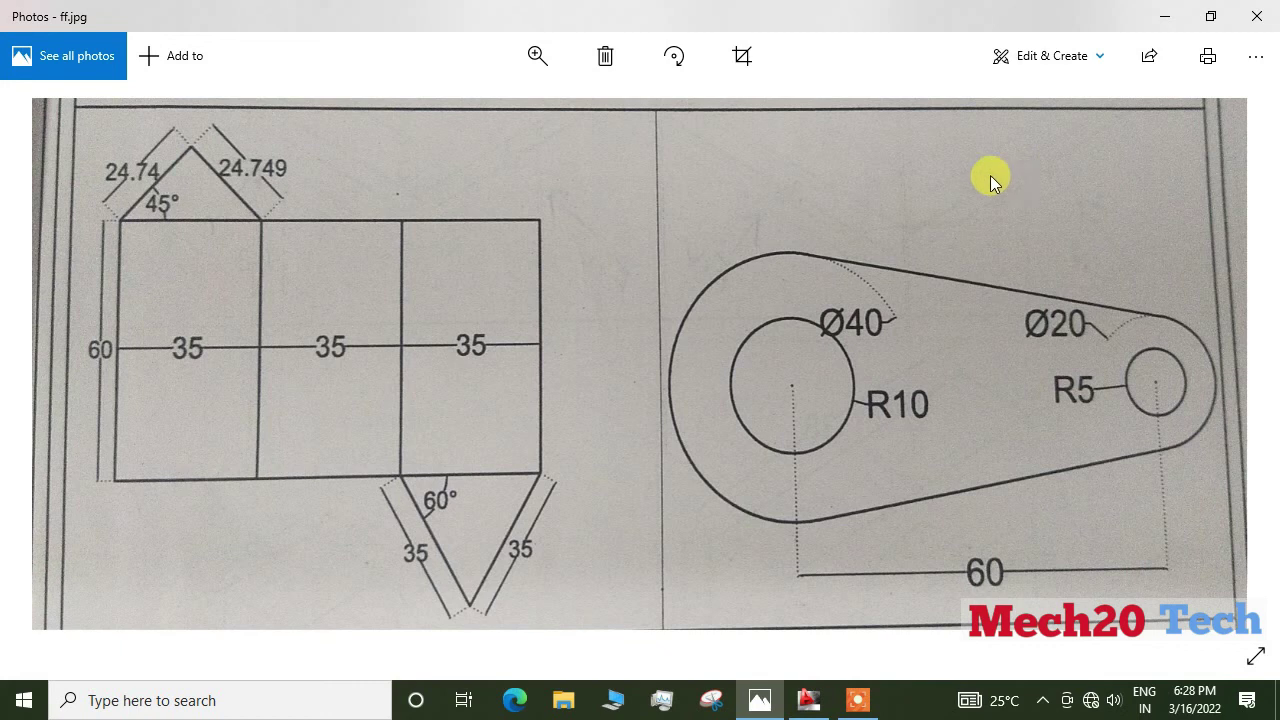
- Compare ff.jpg in Photos with the lever, then close Photos to show the dimensioned drawing
click(1210, 16)
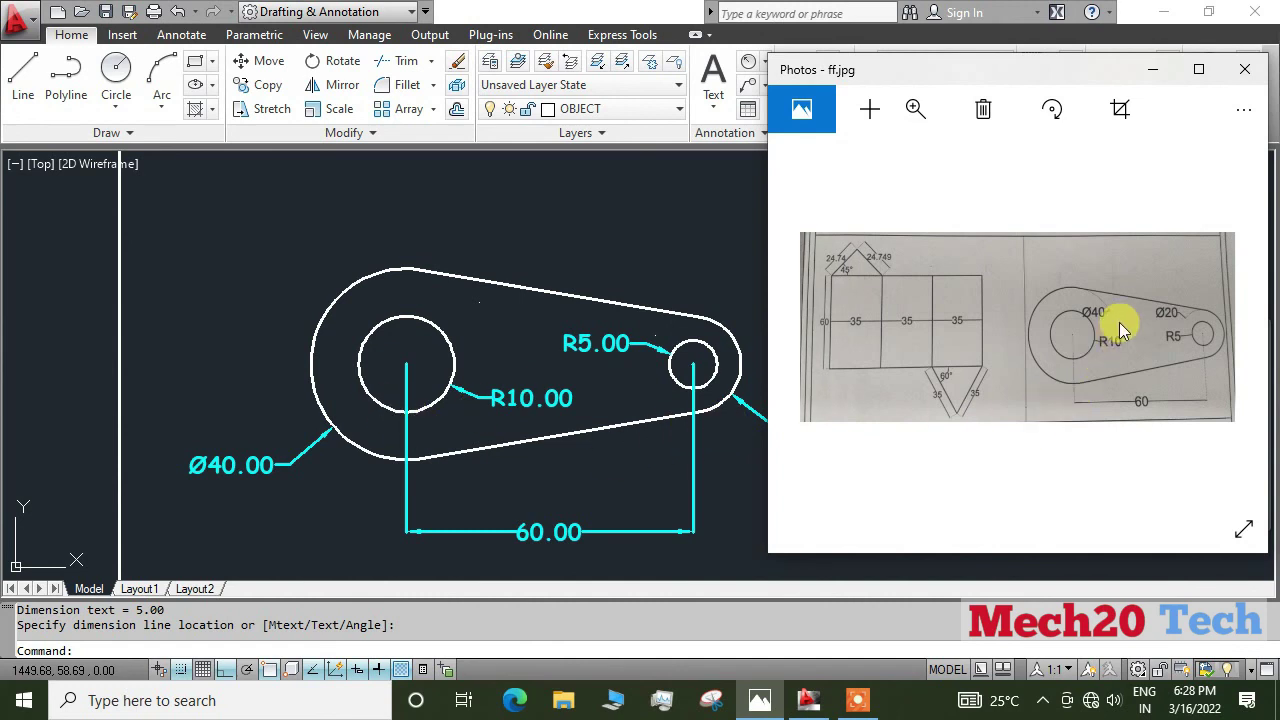
click(20, 323)
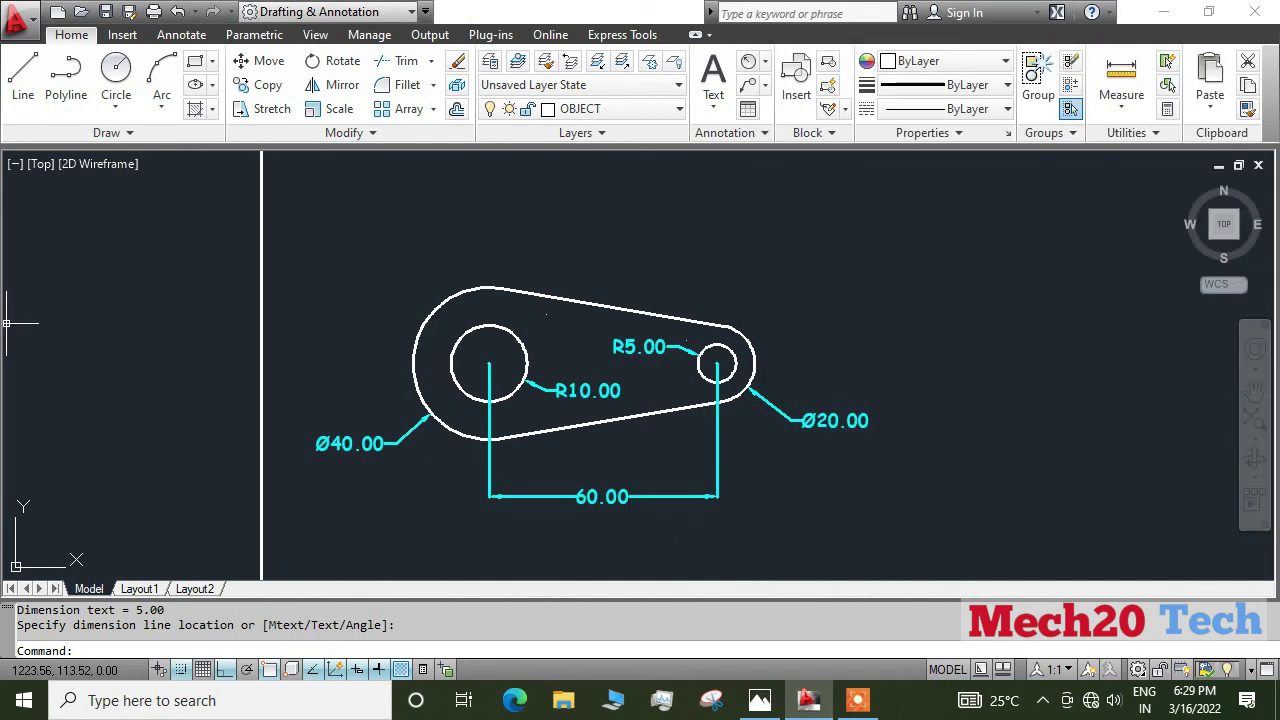